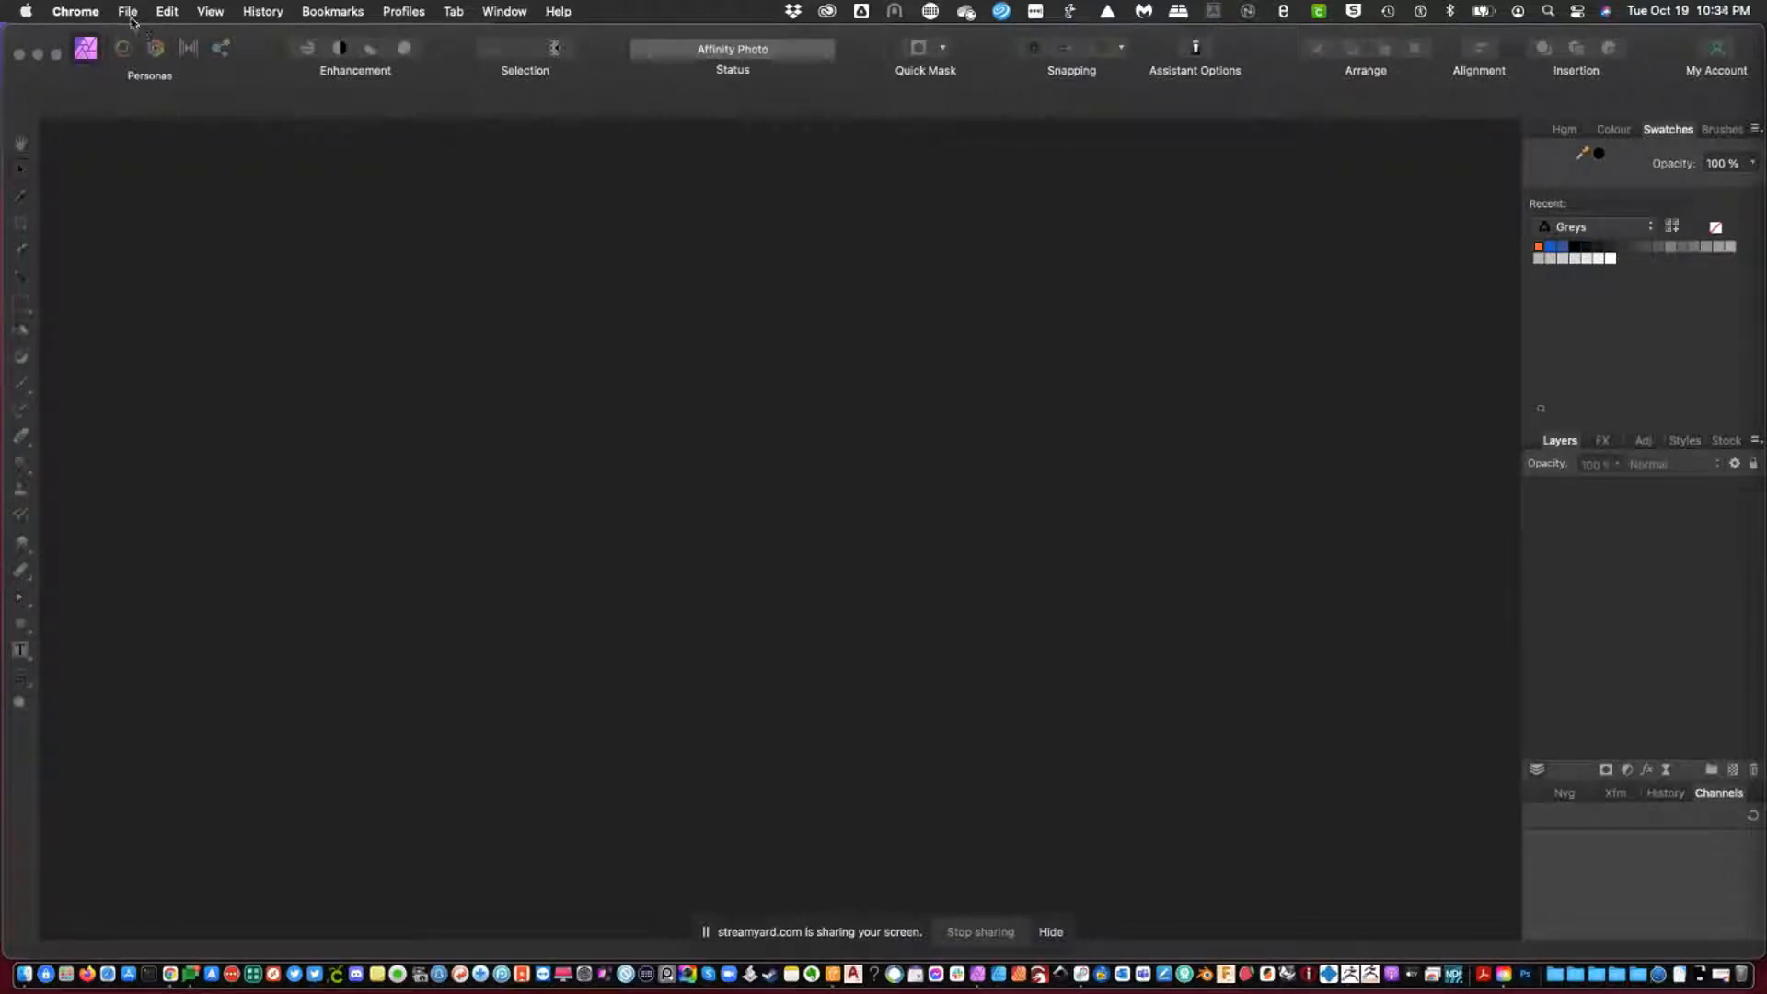
Create a new document from the FHD 1080p web preset, 1920 × 1080 px with a transparent background.
{"action": "left_click", "coordinate": [129, 133]}
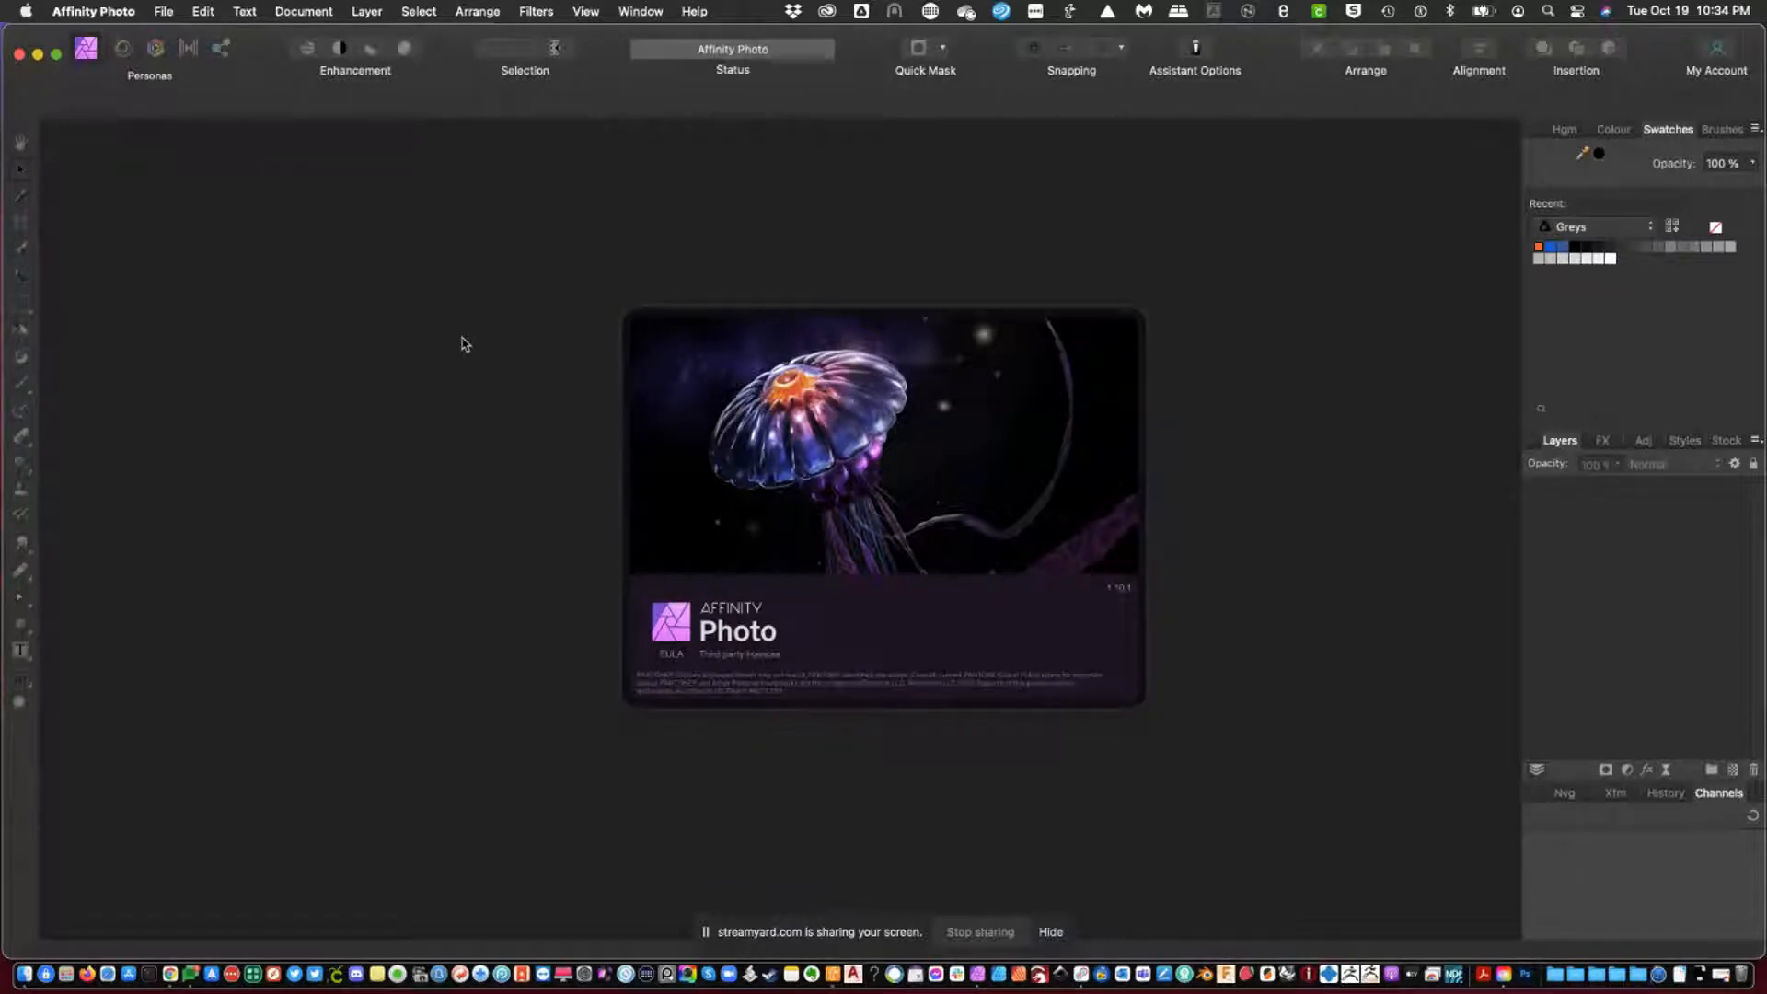
{"action": "left_click", "coordinate": [164, 12]}
{"action": "left_click", "coordinate": [168, 39]}
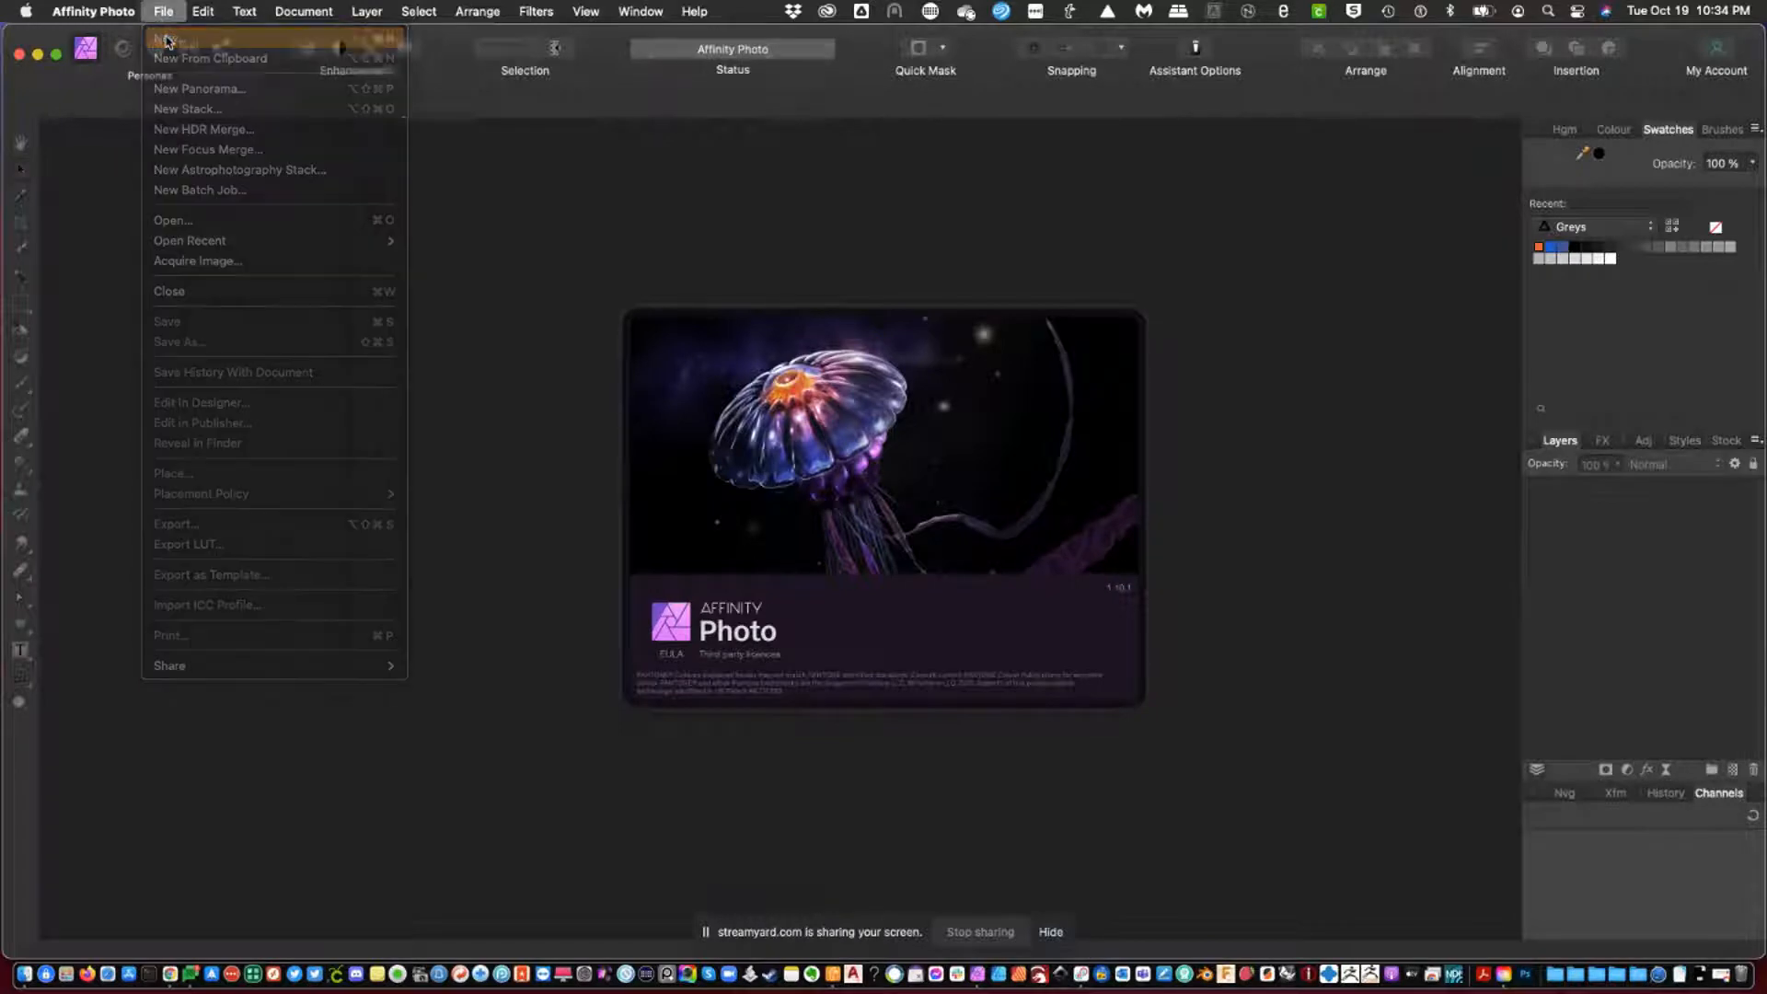
{"action": "left_click", "coordinate": [544, 391]}
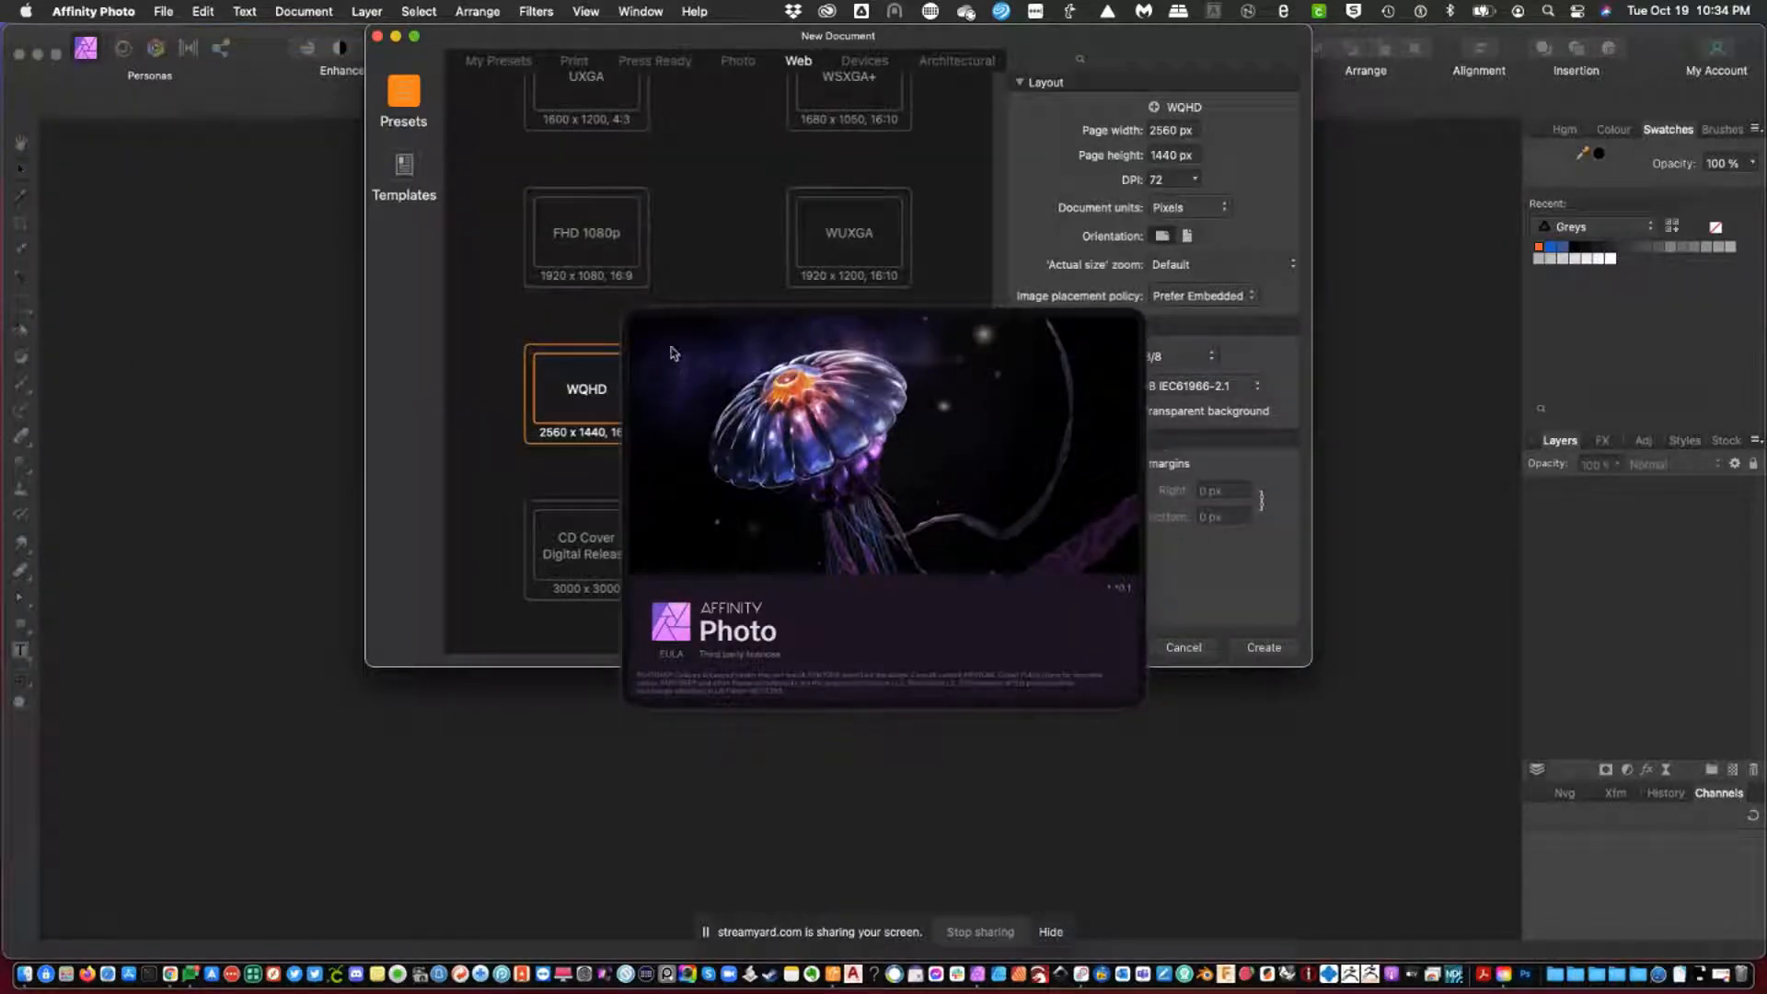
{"action": "left_click", "coordinate": [604, 251]}
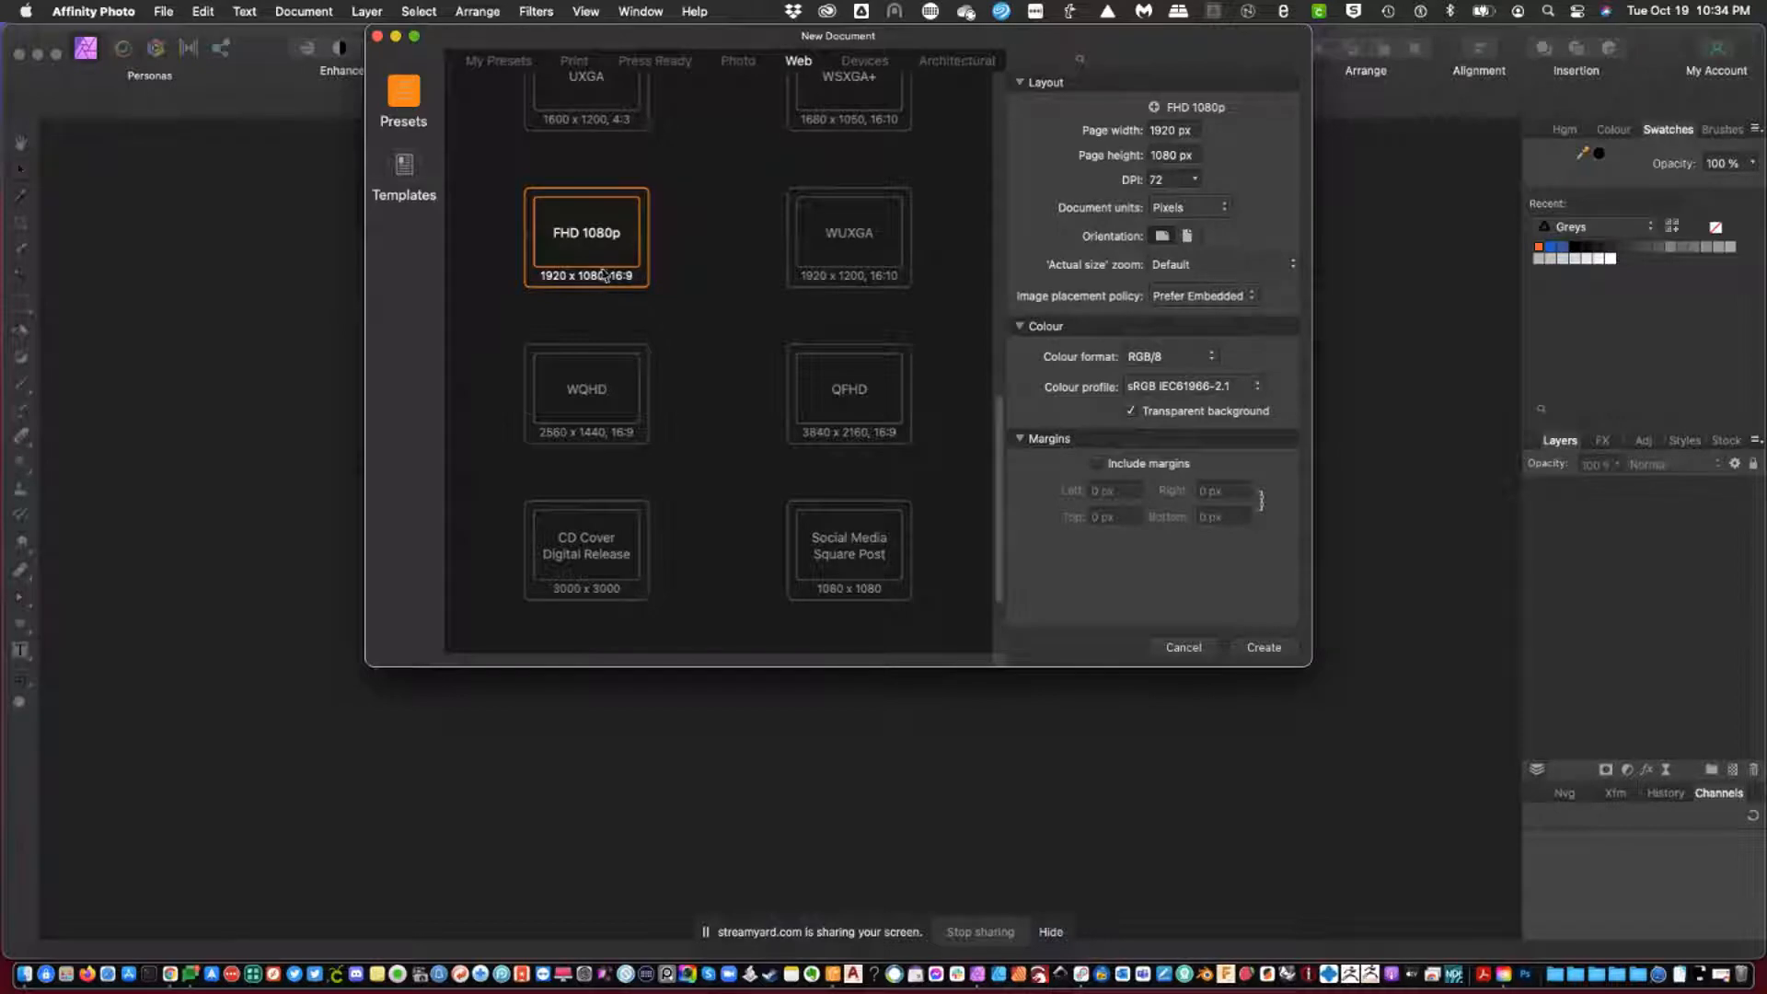
{"action": "left_click", "coordinate": [1279, 652]}
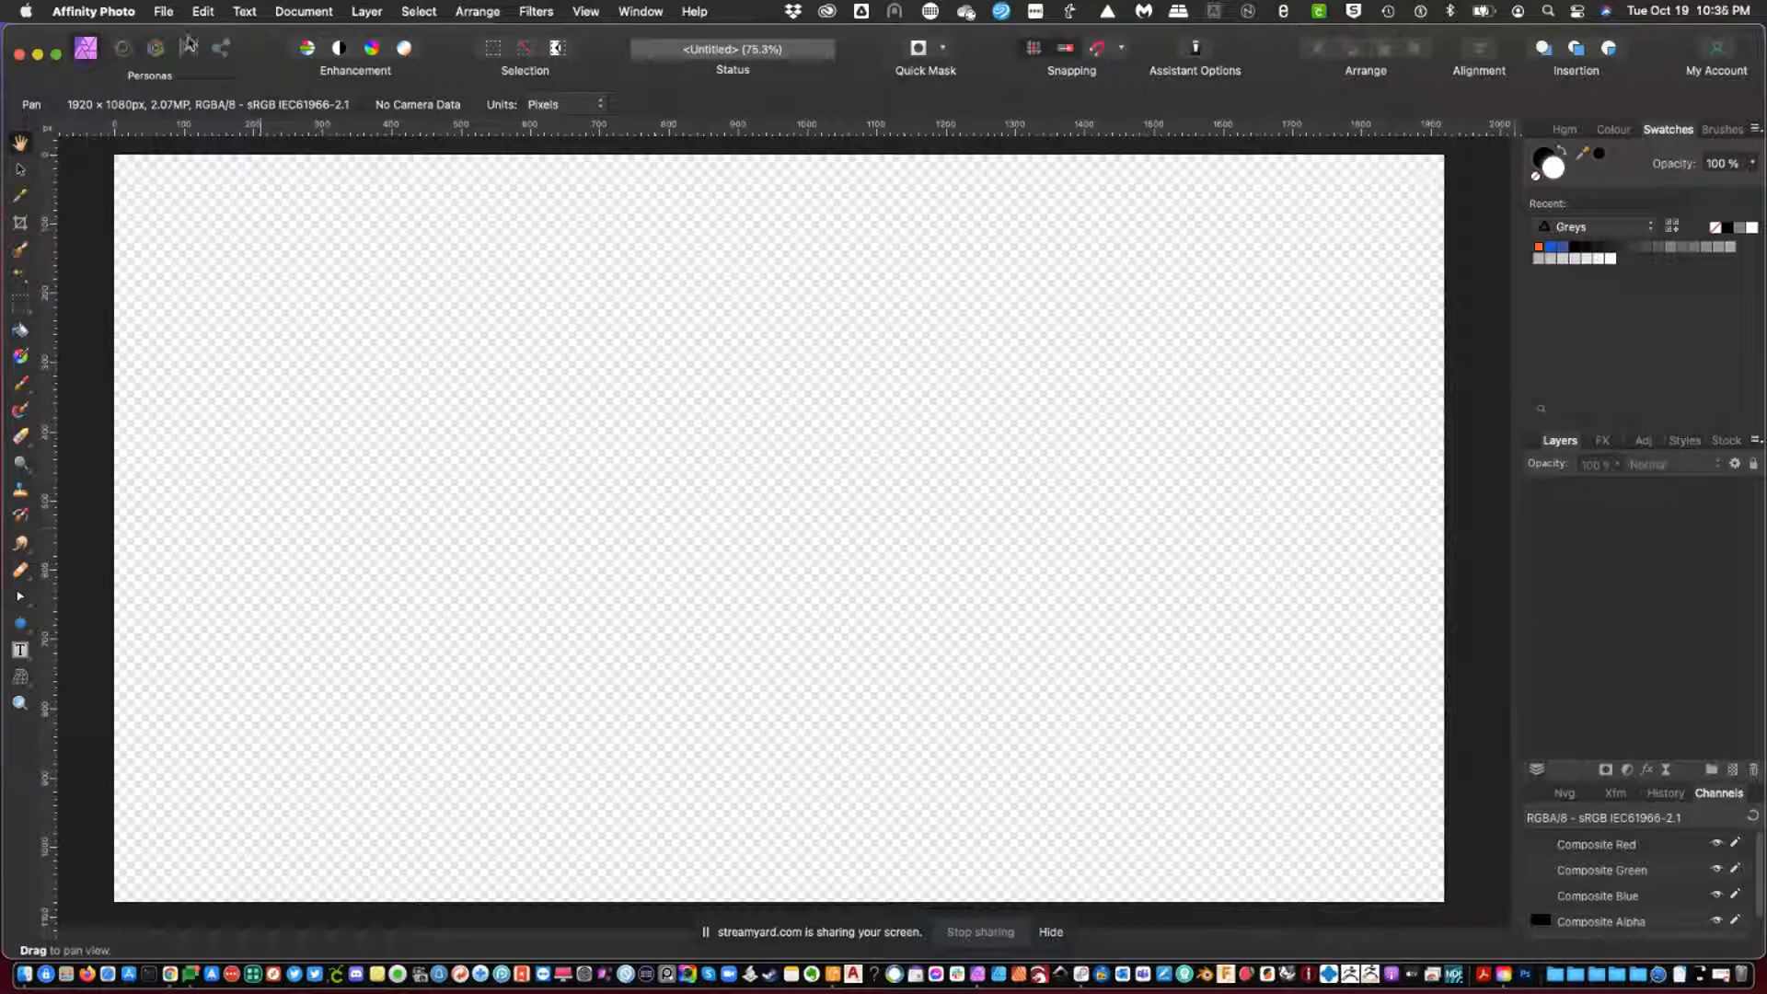
{"action": "left_click", "coordinate": [166, 16]}
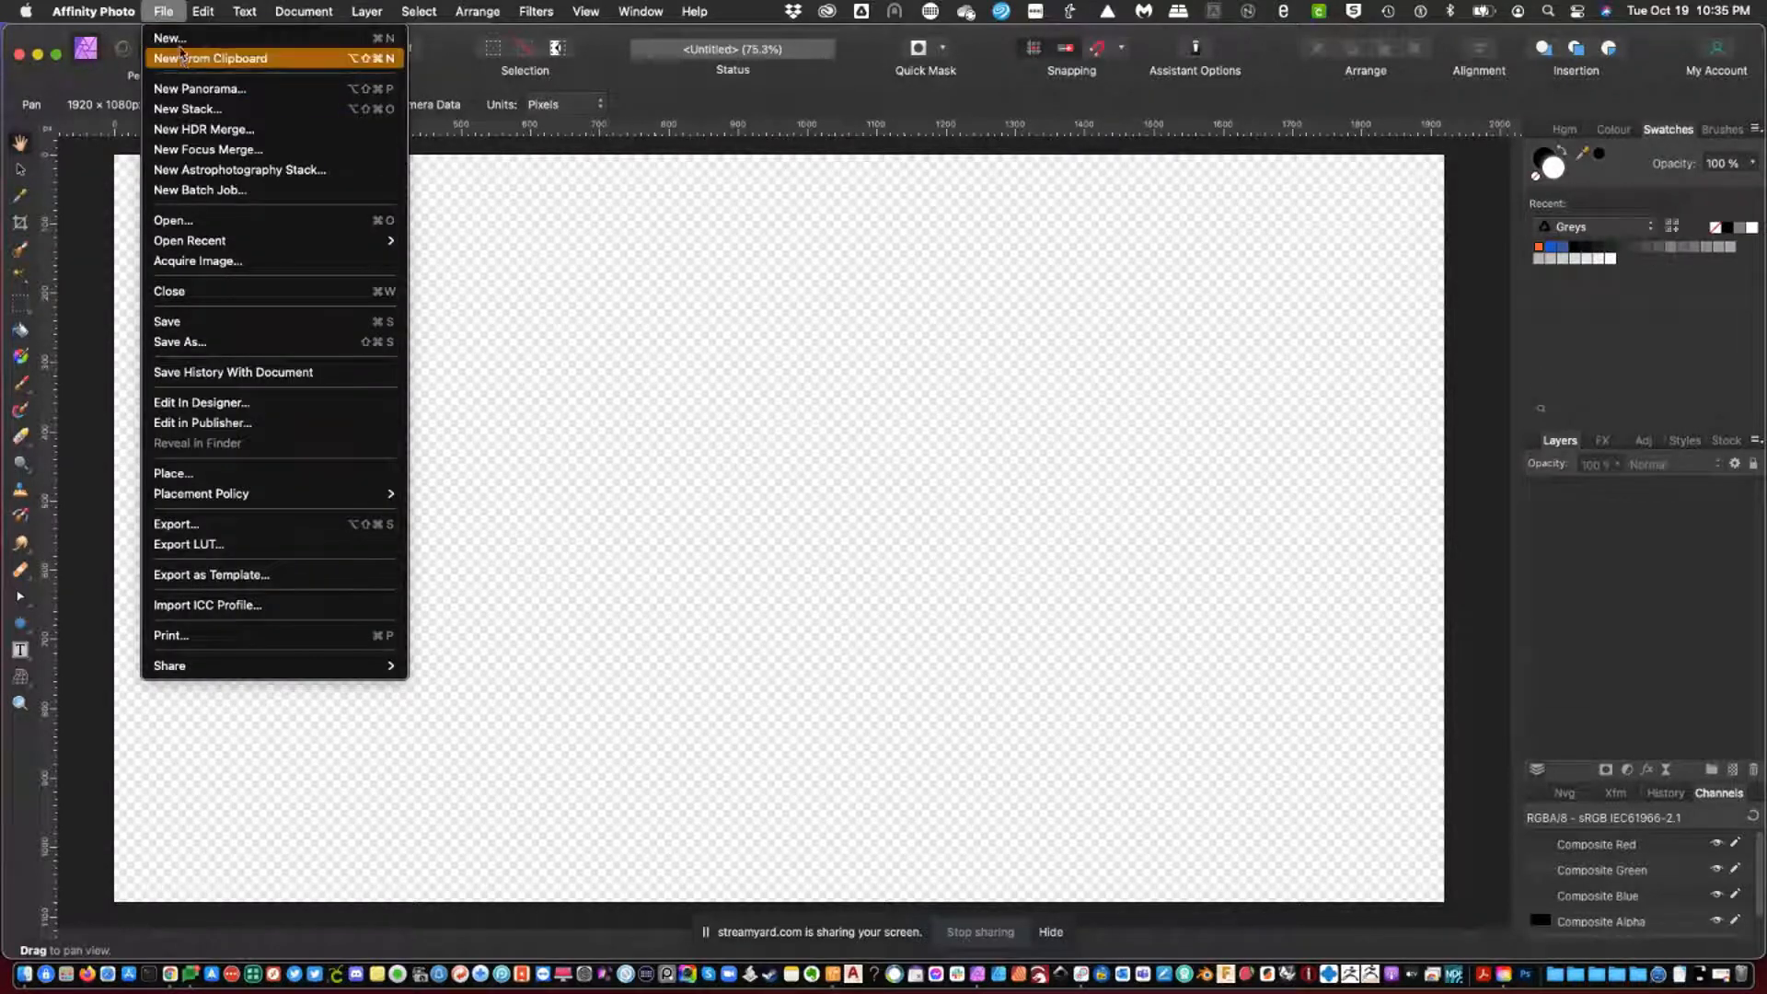
{"action": "left_click", "coordinate": [182, 43]}
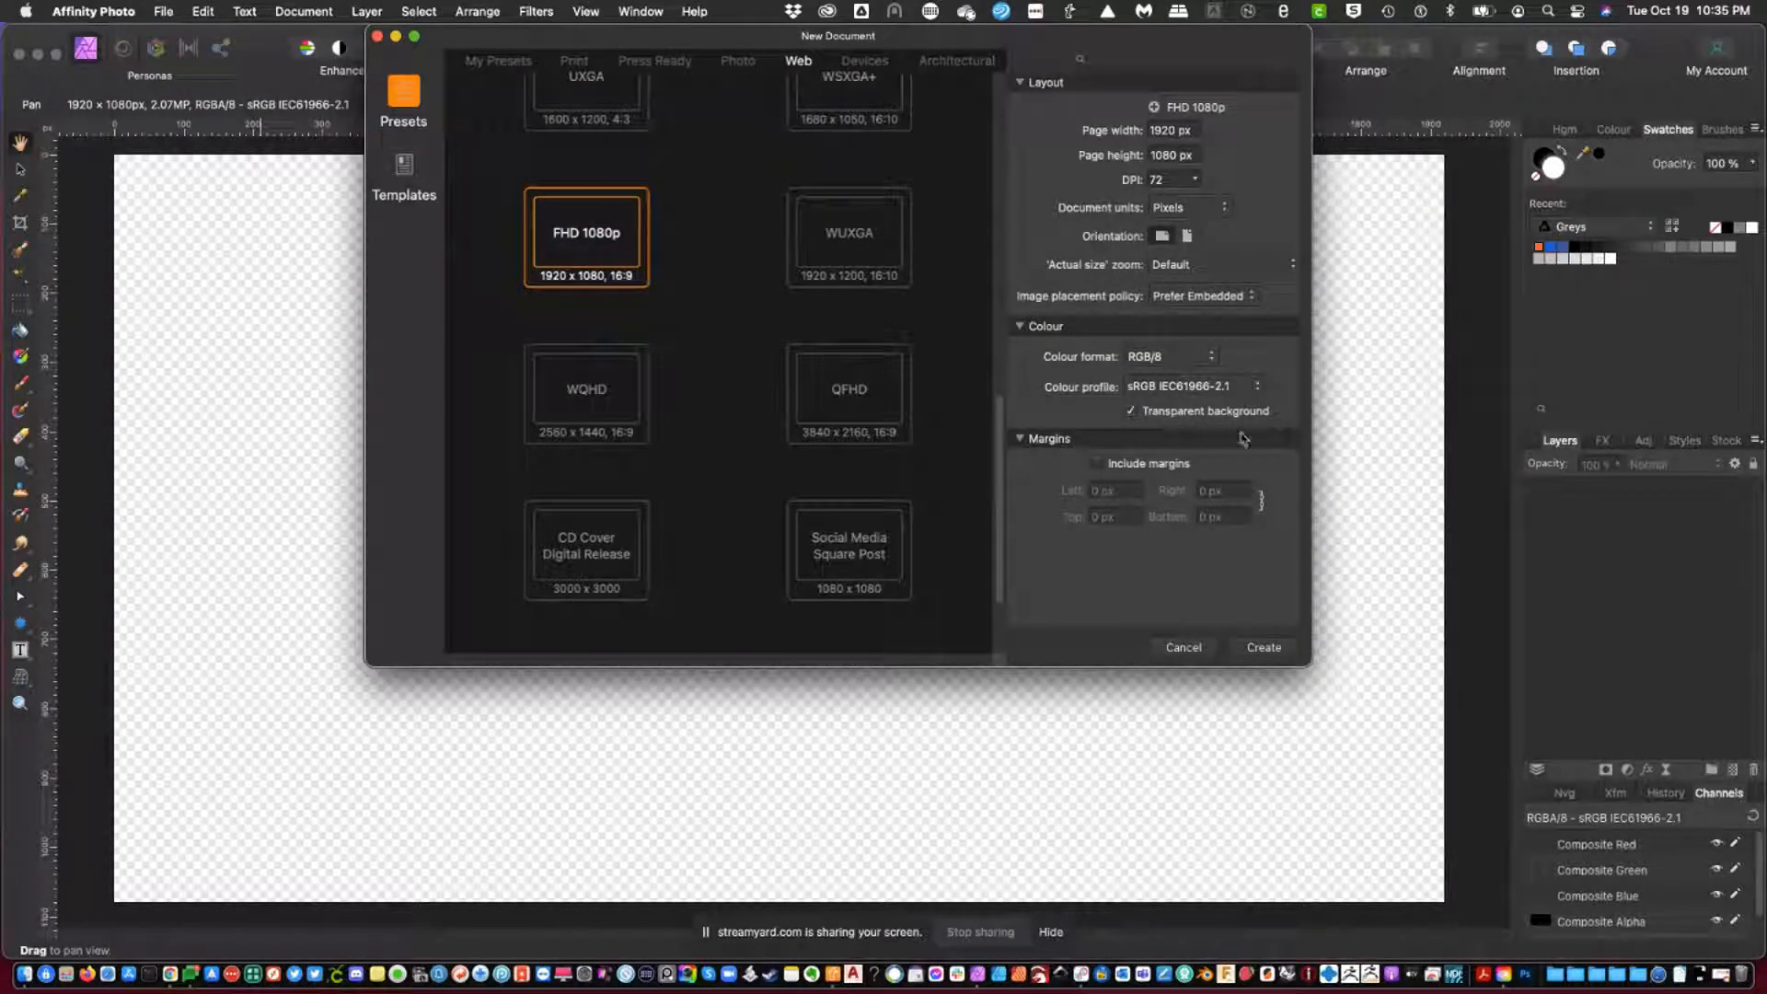
{"action": "left_click", "coordinate": [1187, 653]}
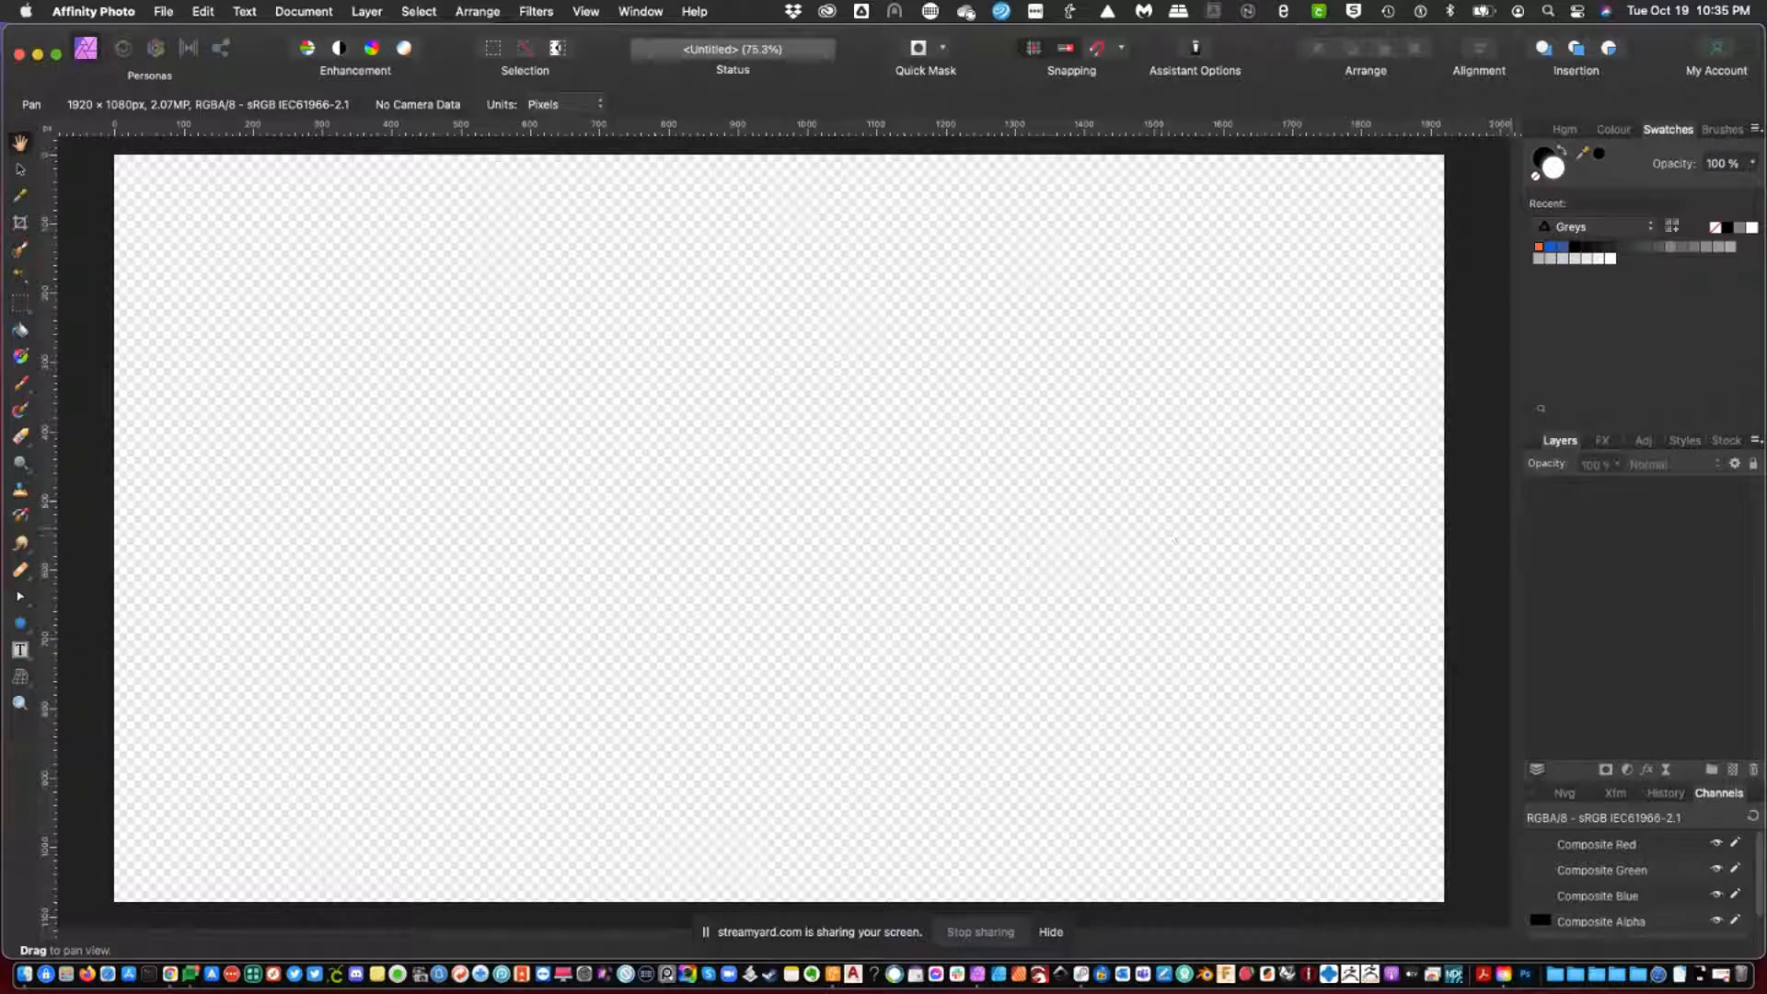
Paste the copied StreamYard 5 Day Video Challenge image into the blank document.
{"action": "key", "text": "super+Tab"}
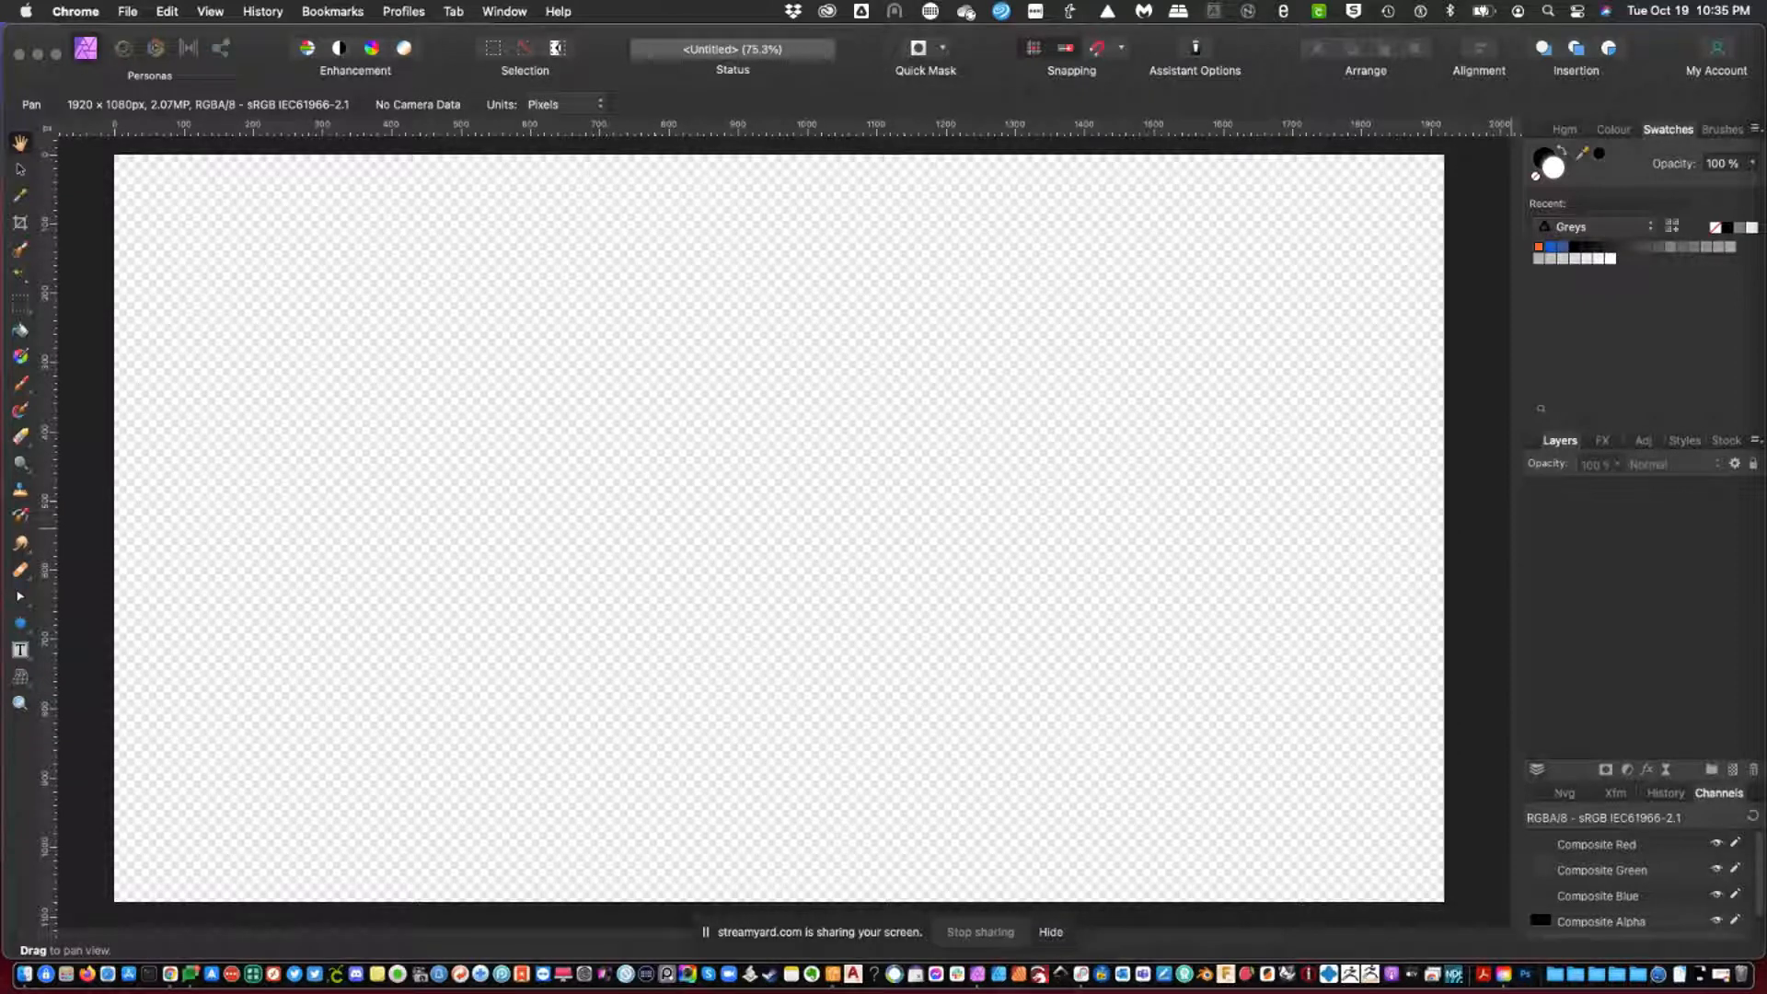
{"action": "left_click", "coordinate": [708, 434]}
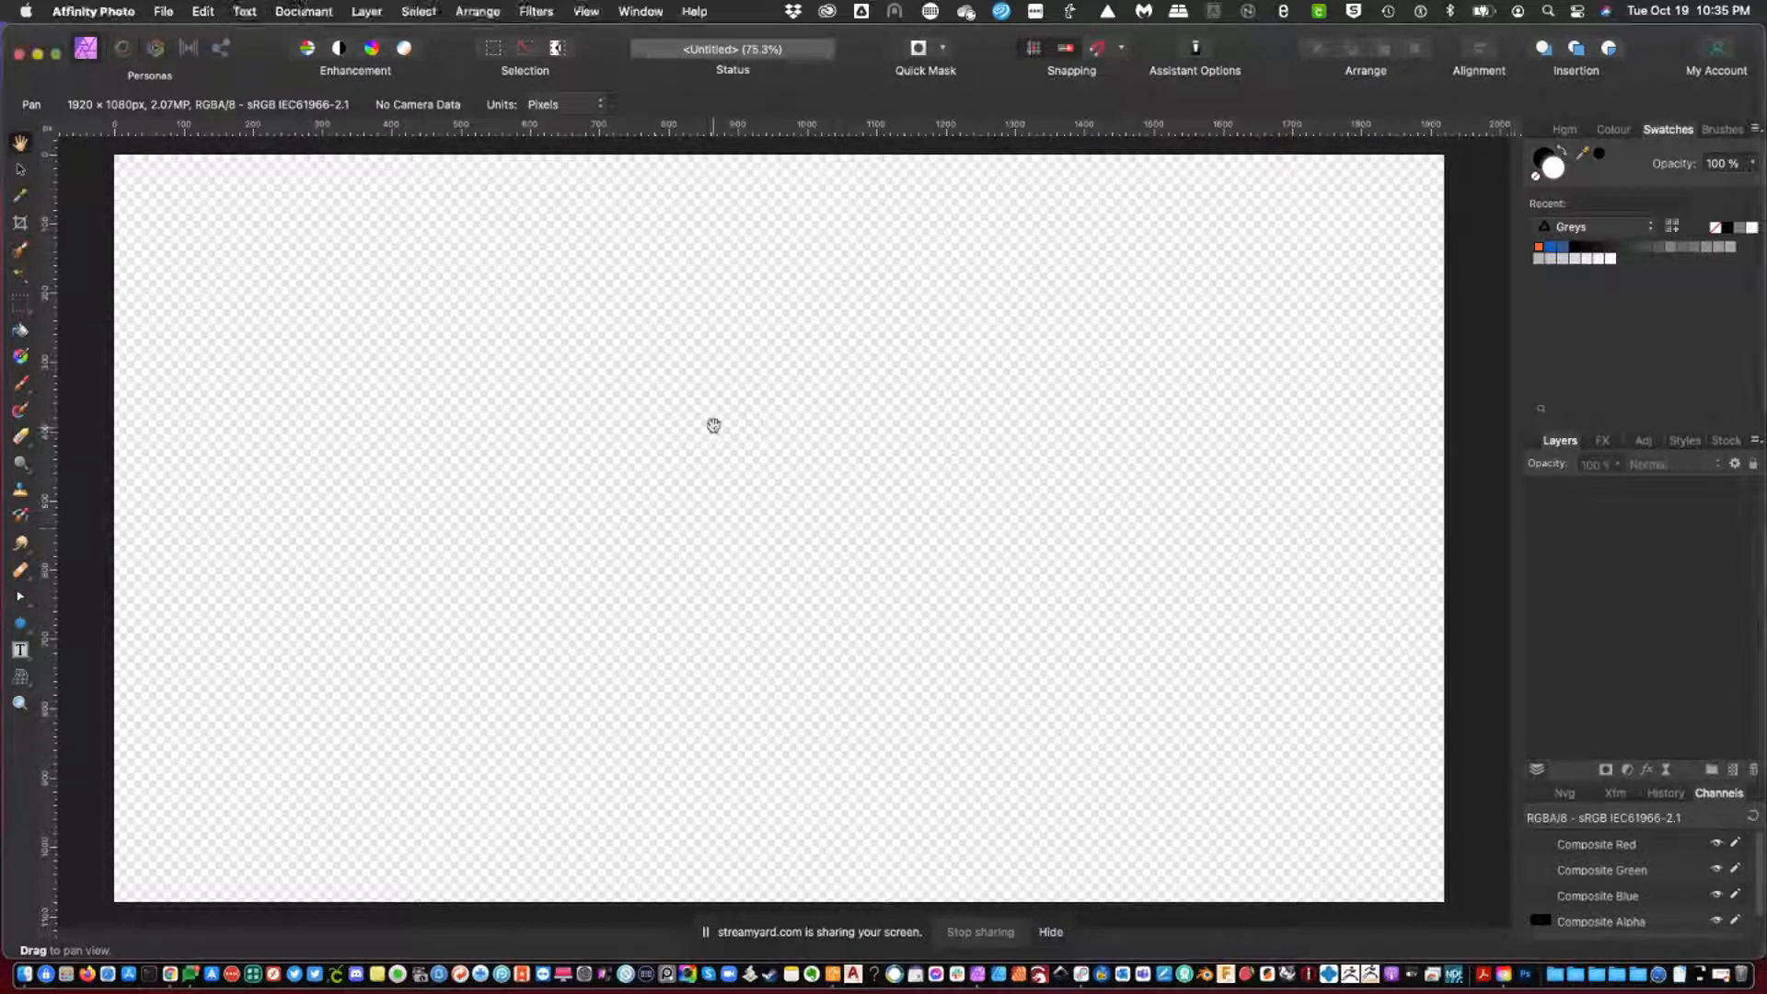
{"action": "key", "text": "super+v"}
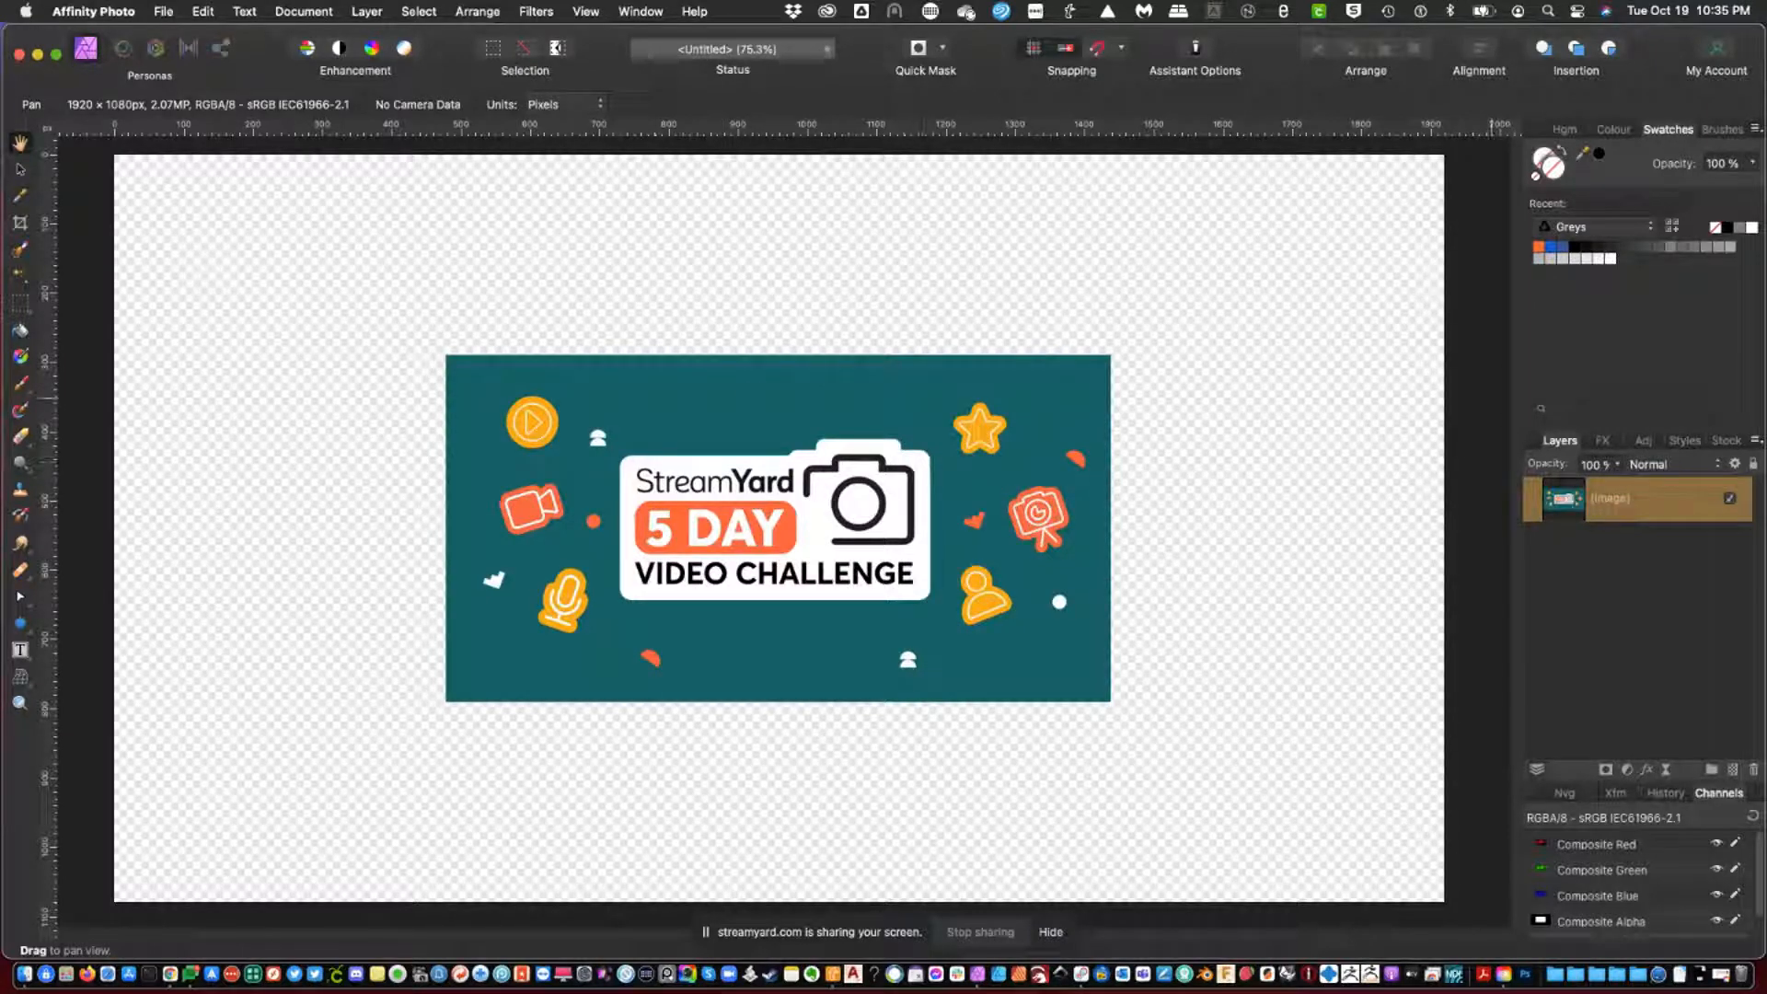
{"action": "key", "text": "super+Tab"}
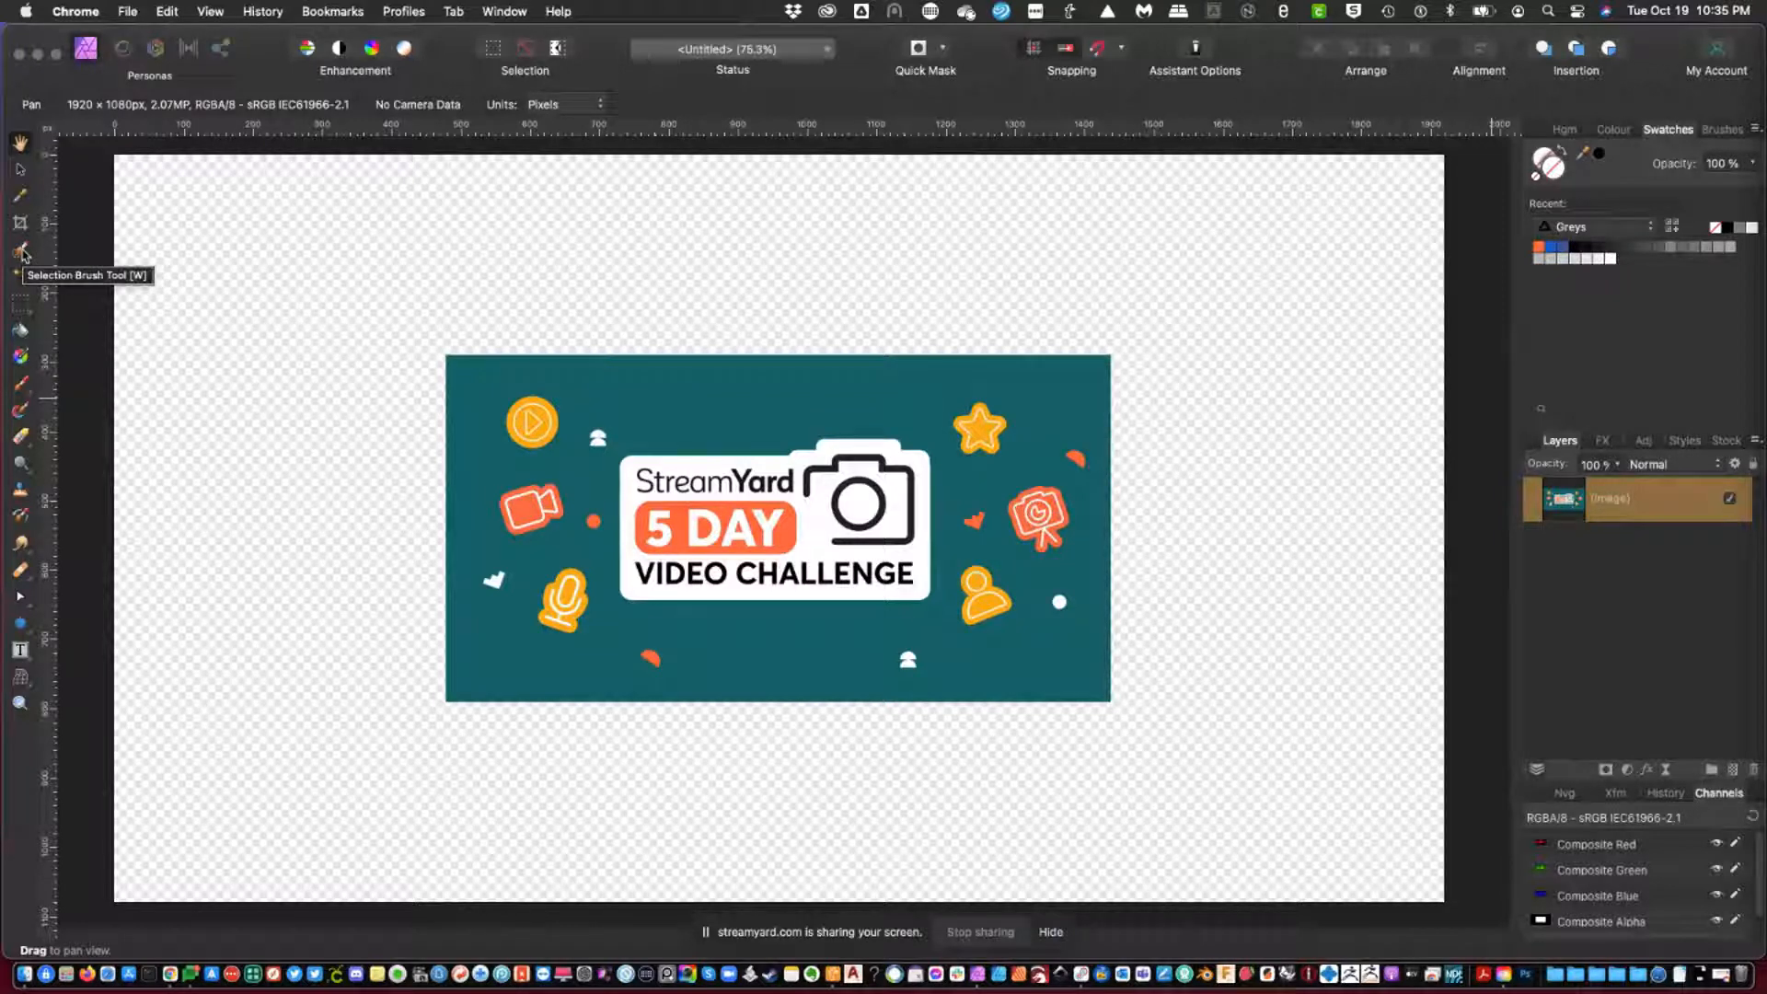
Select the banner's teal background using the Selection Brush at a width of 50 px.
{"action": "left_click", "coordinate": [22, 251]}
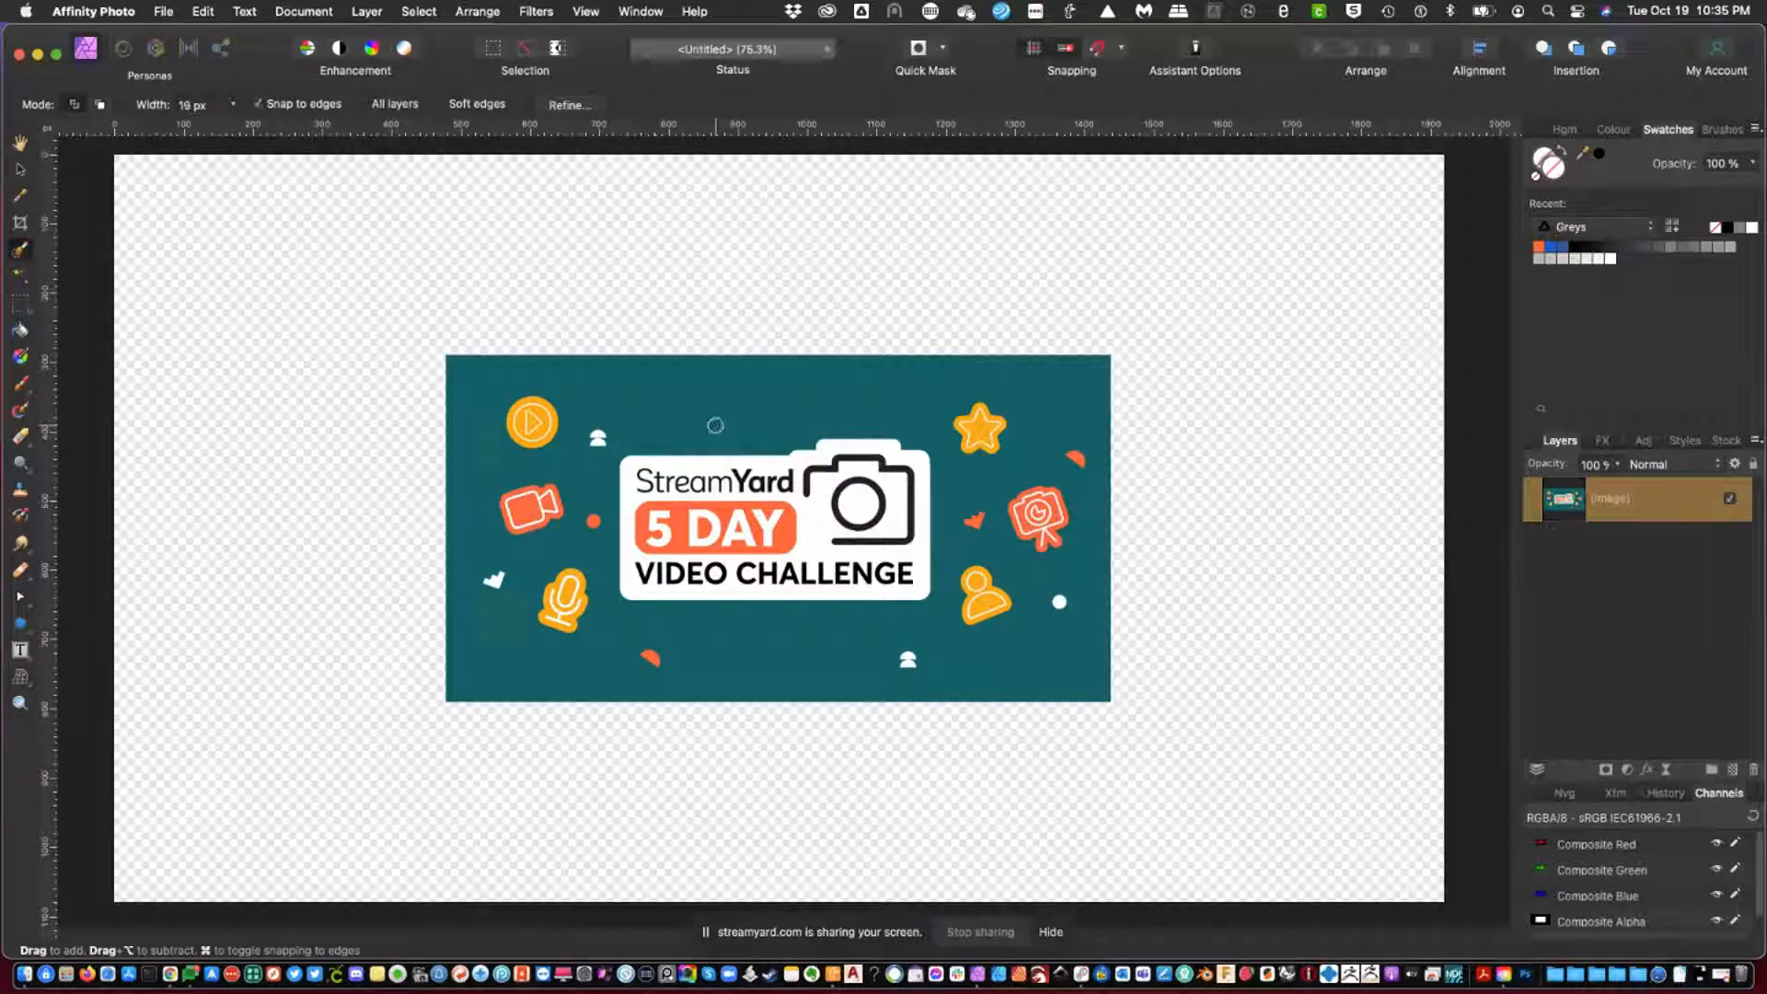
{"action": "key", "text": "bracketright"}
{"action": "key", "text": "bracketright"}
{"action": "key", "text": "bracketright"}
{"action": "key", "text": "bracketright"}
{"action": "key", "text": "bracketright"}
{"action": "key", "text": "bracketleft"}
{"action": "mouse_move", "coordinate": [730, 424]}
{"action": "left_mouse_down"}
{"action": "mouse_move", "coordinate": [669, 431]}
{"action": "mouse_move", "coordinate": [697, 414]}
{"action": "mouse_move", "coordinate": [659, 414]}
{"action": "mouse_move", "coordinate": [590, 434]}
{"action": "left_mouse_up"}
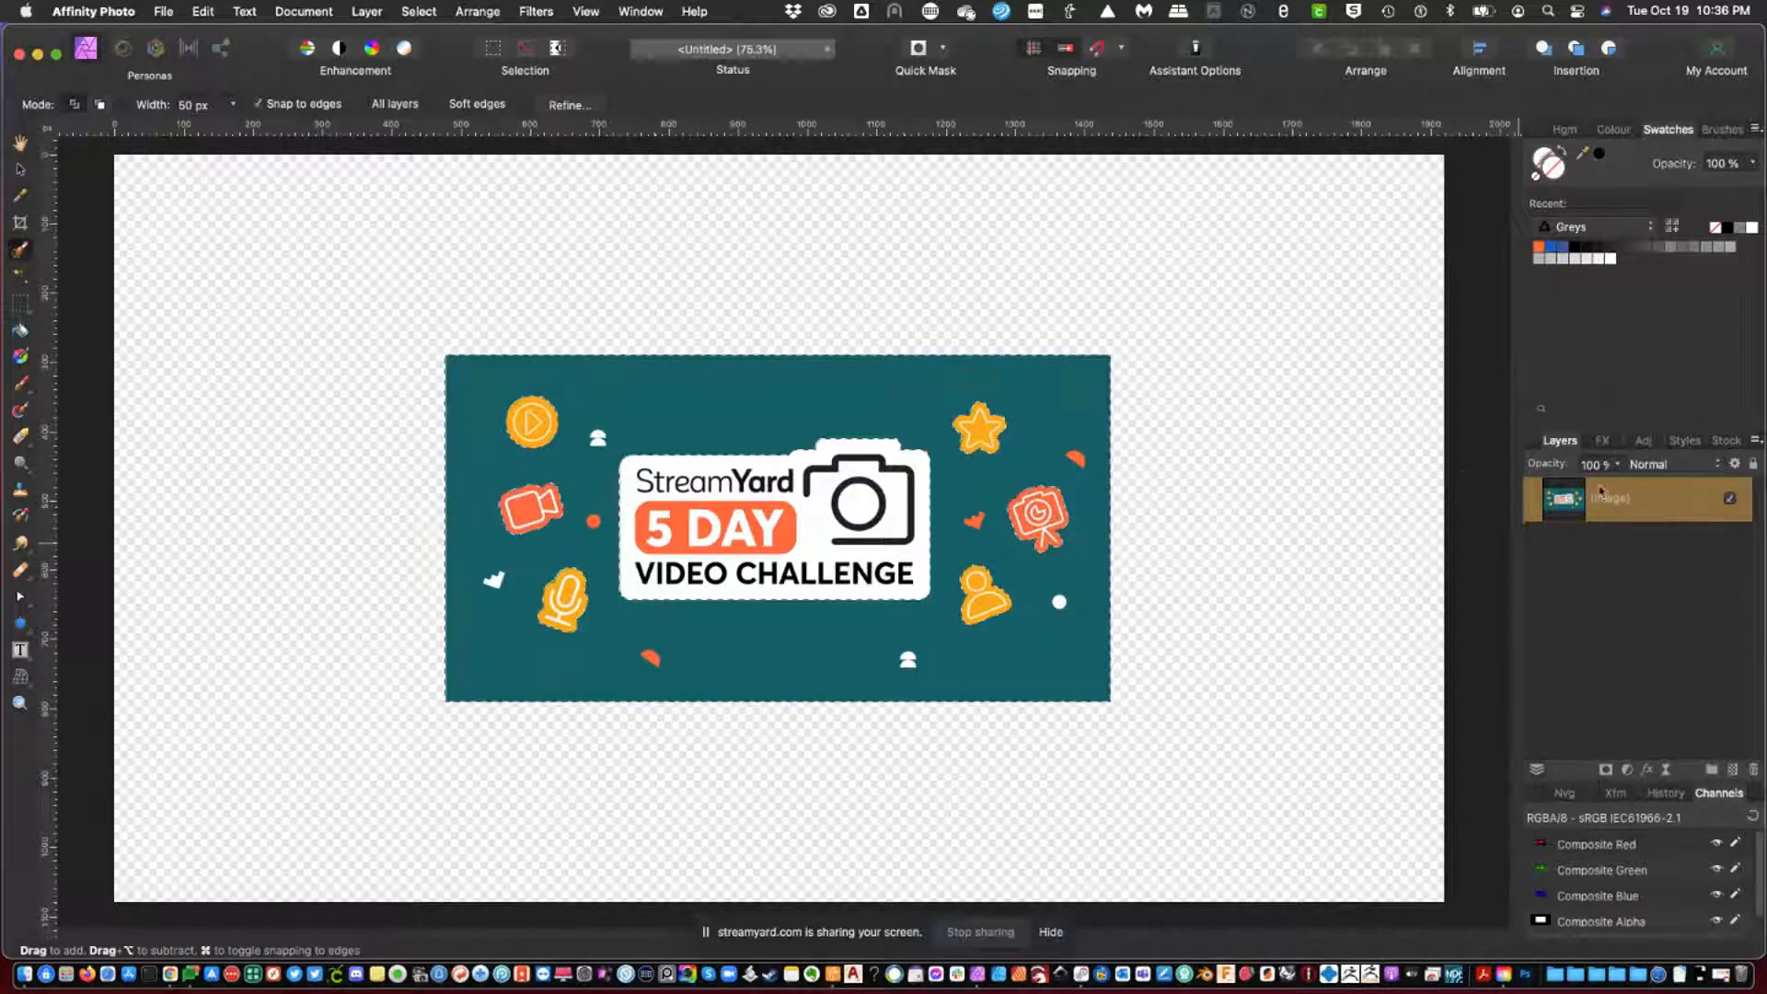
Rasterise and trim the image layer and delete the selected teal background.
{"action": "right_click", "coordinate": [1664, 513]}
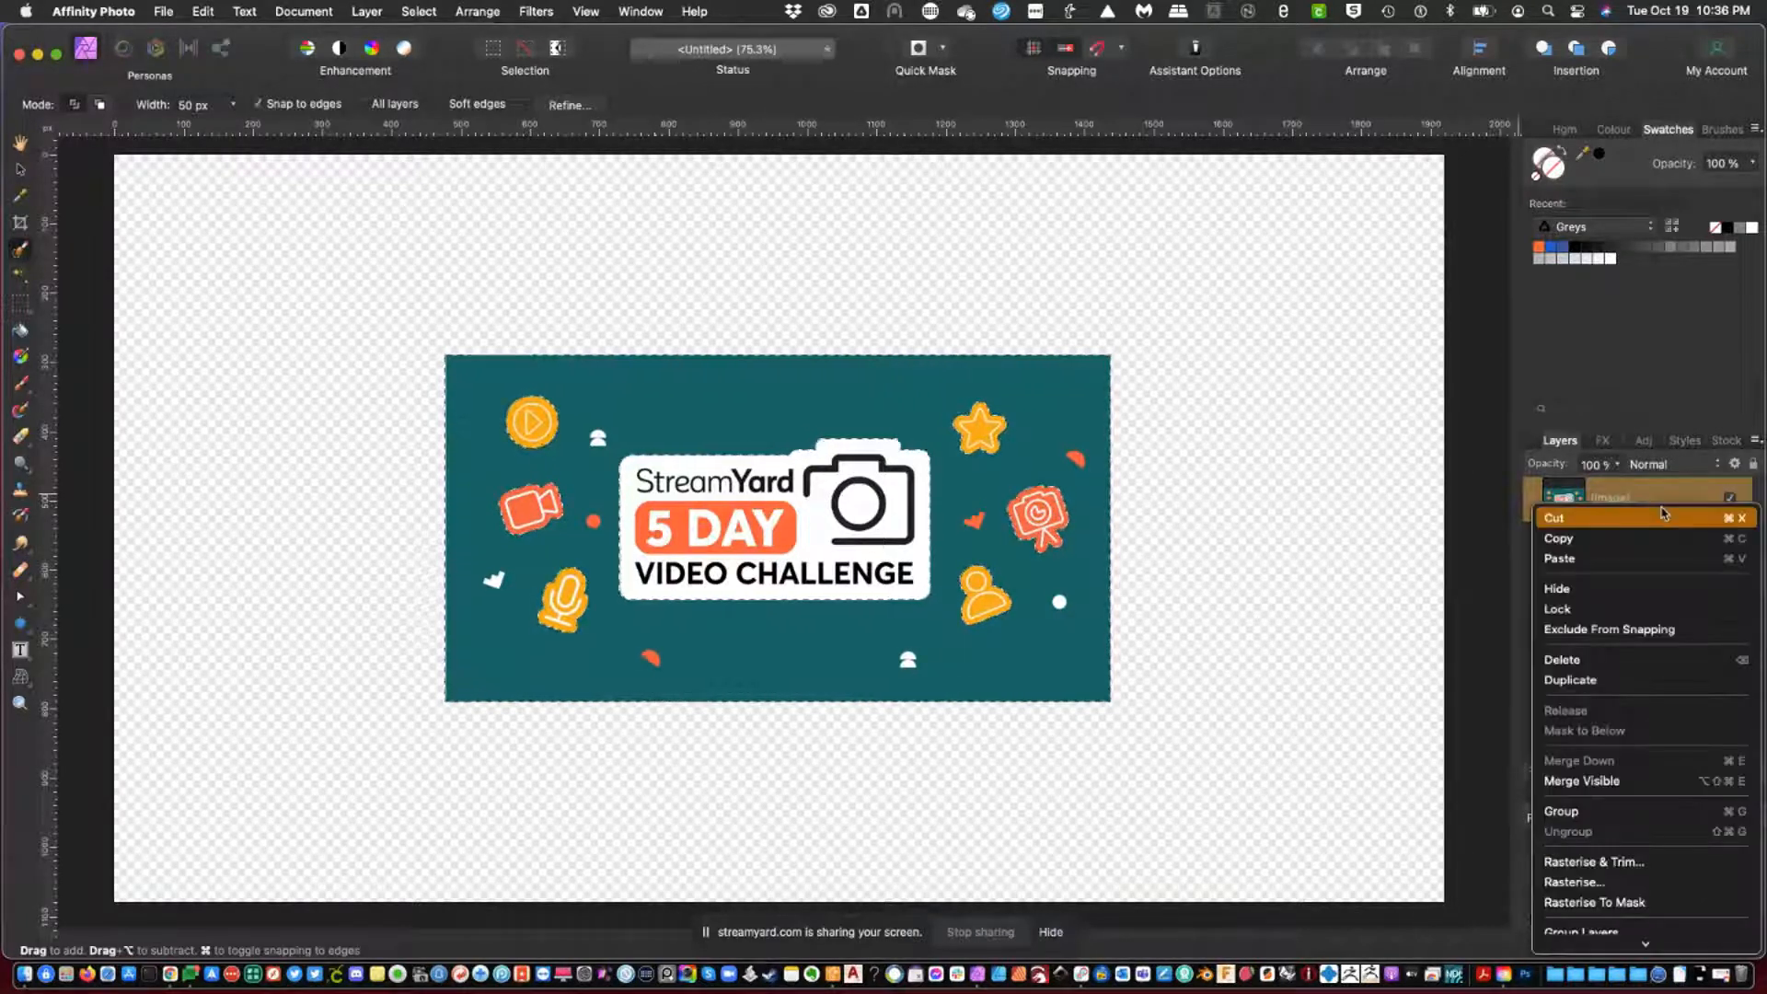
{"action": "left_click", "coordinate": [1627, 862]}
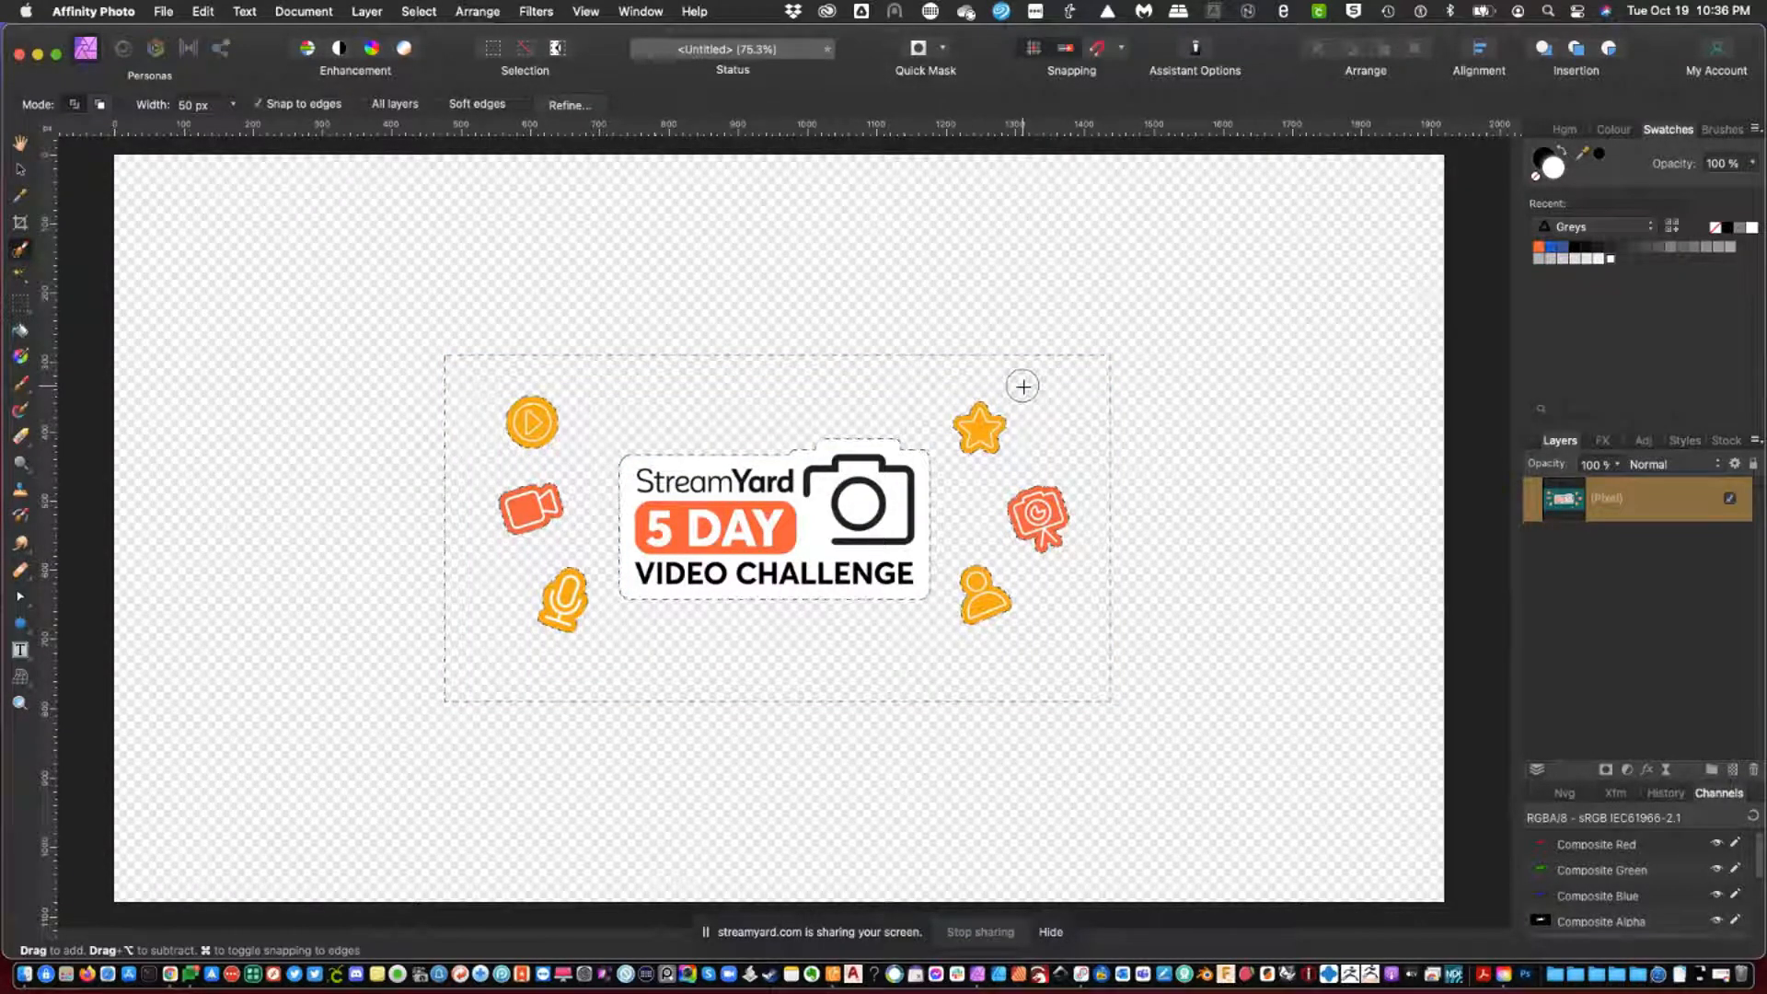
{"action": "left_click", "coordinate": [823, 293]}
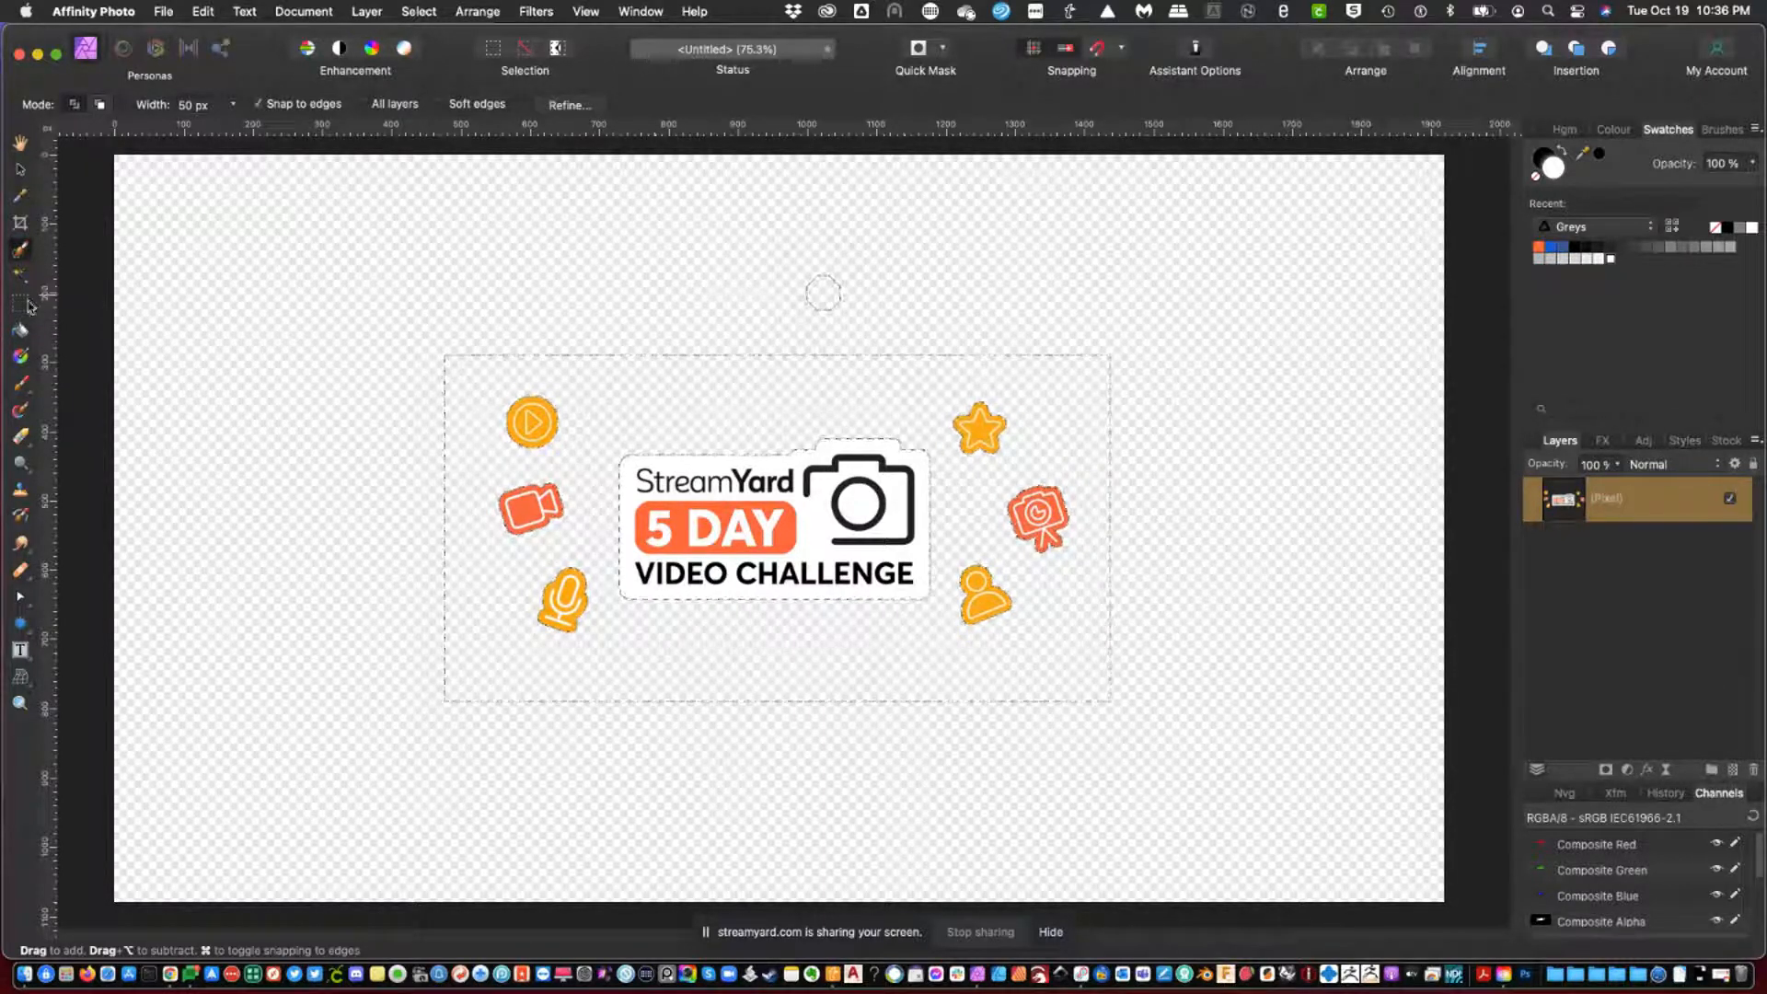
Remove the groups of icons on both sides of the logo using rectangular marquee selections.
{"action": "left_click", "coordinate": [20, 302]}
{"action": "left_click_drag", "start_coordinate": [592, 720], "coordinate": [610, 727]}
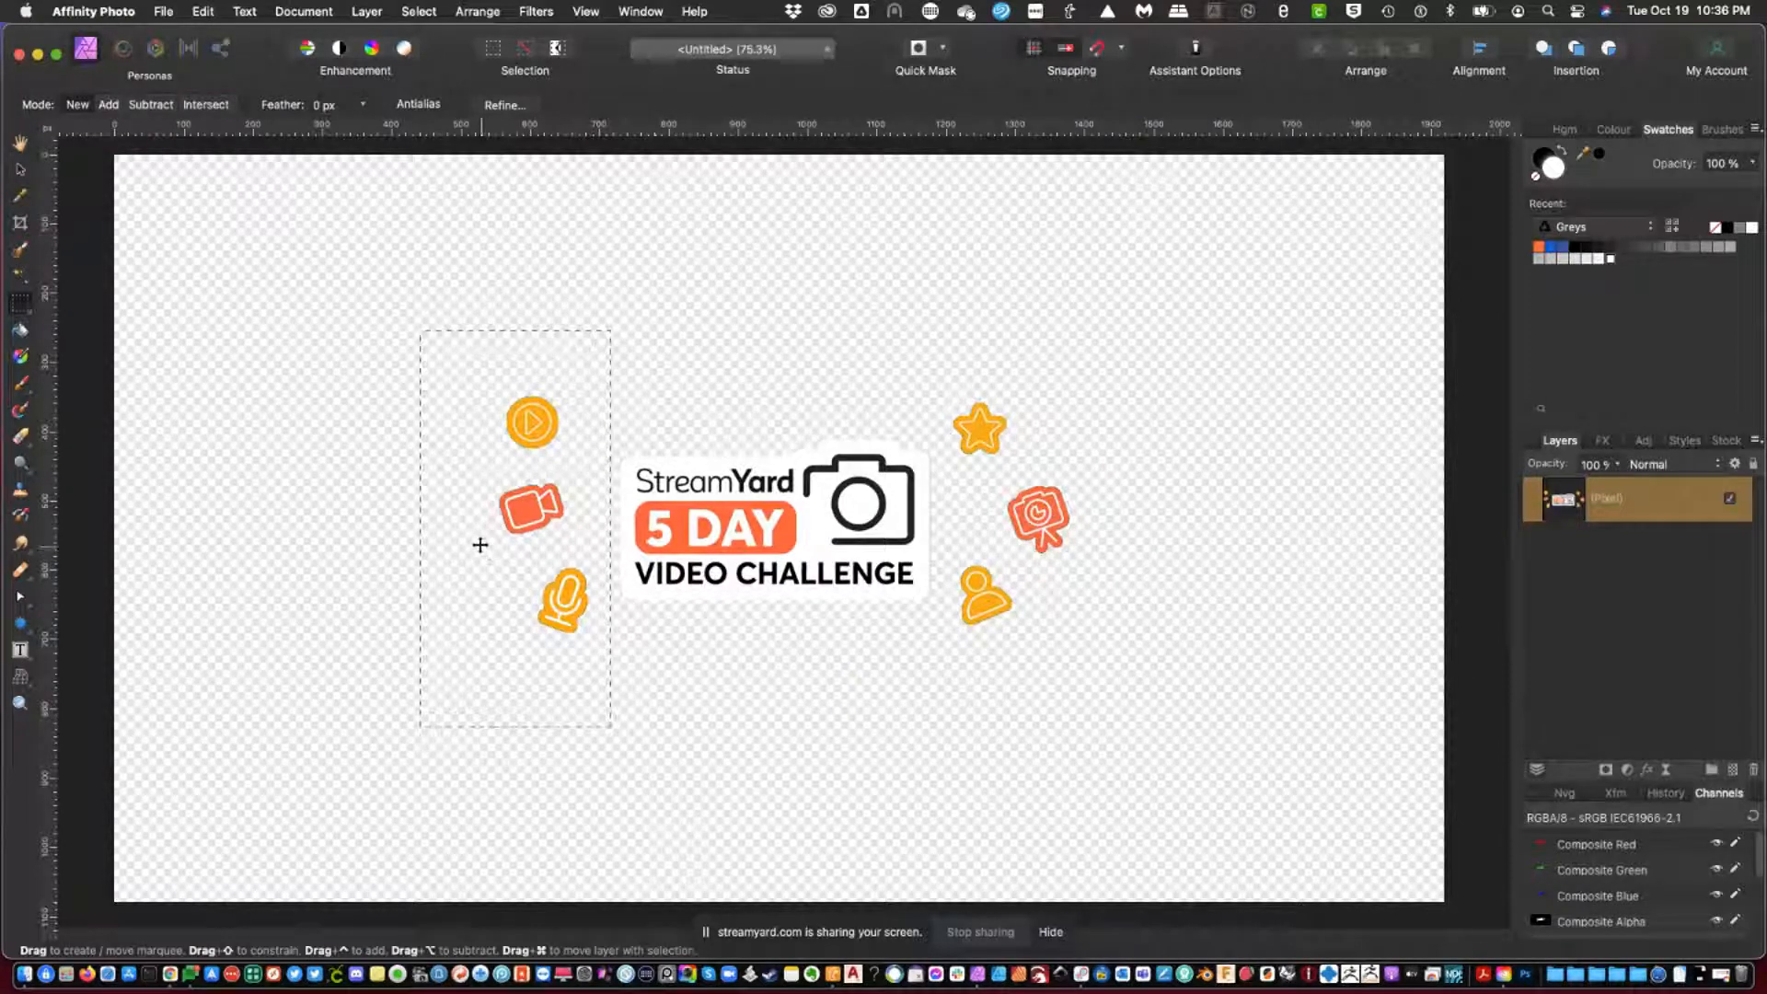
{"action": "key", "text": "Delete"}
{"action": "mouse_move", "coordinate": [1203, 352]}
{"action": "left_mouse_down"}
{"action": "mouse_move", "coordinate": [963, 703]}
{"action": "mouse_move", "coordinate": [939, 708]}
{"action": "left_mouse_up"}
{"action": "key", "text": "Delete"}
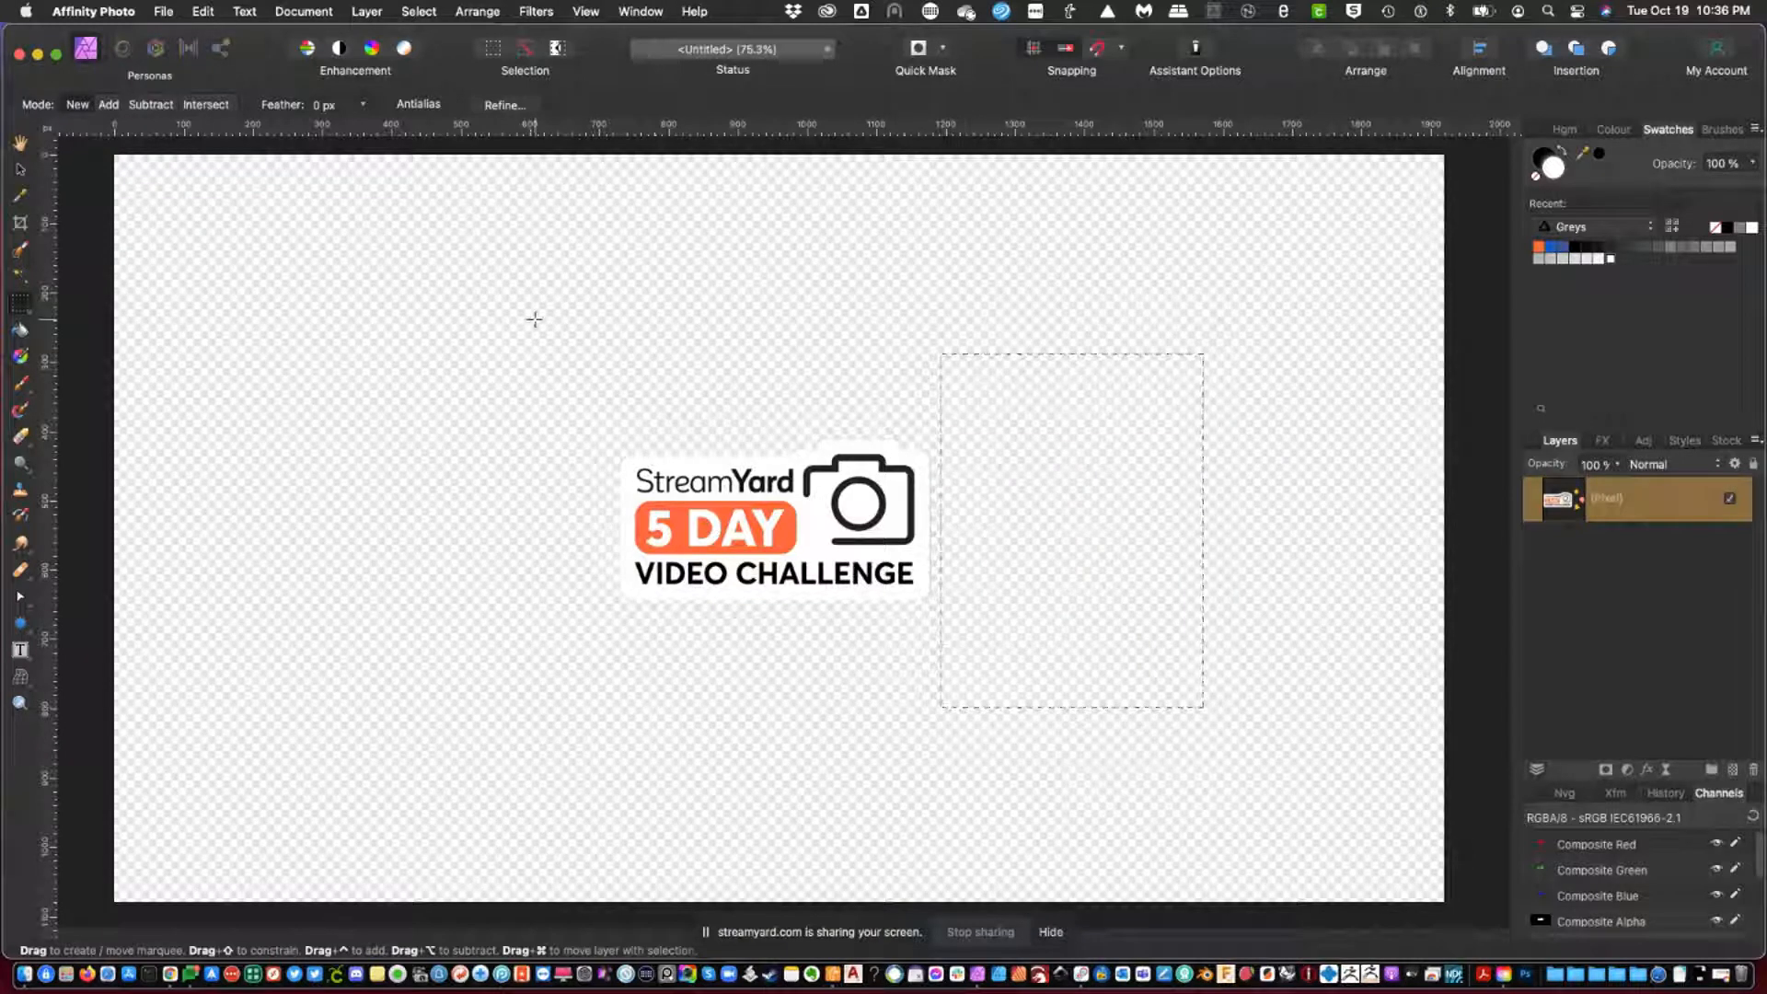
Clear the areas above and below the logo with rectangular marquees and drop the selection.
{"action": "left_click_drag", "start_coordinate": [511, 316], "coordinate": [1083, 430]}
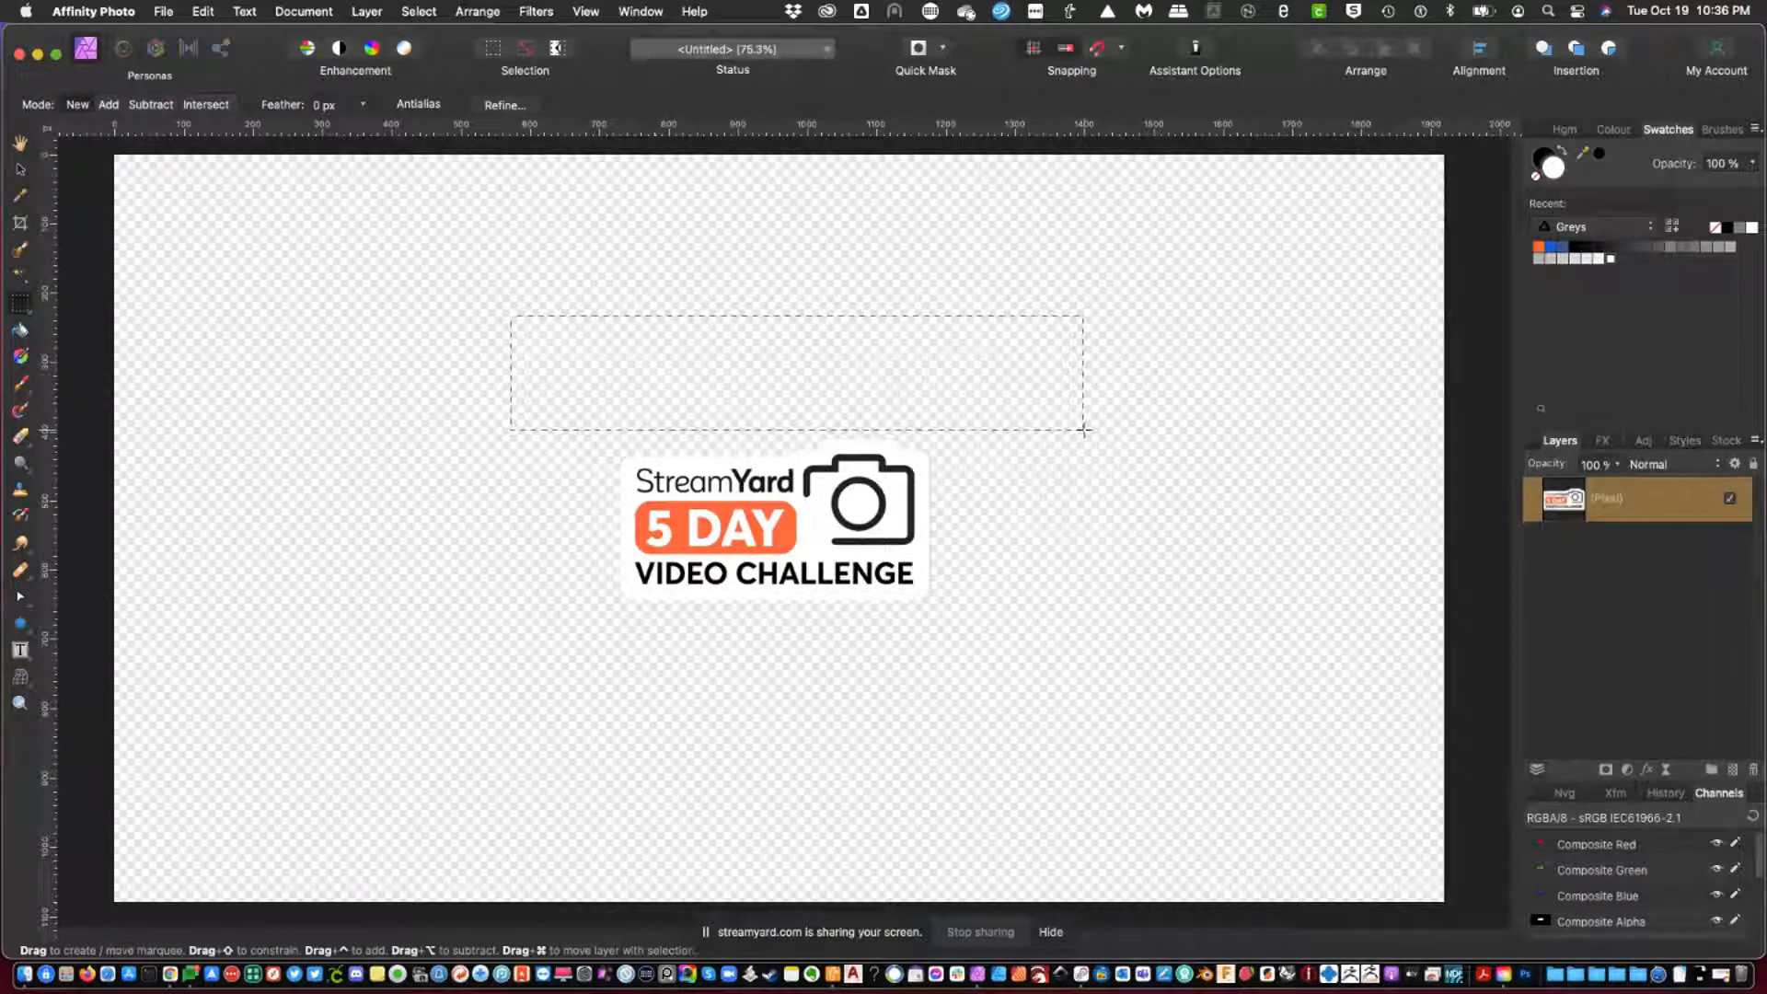
{"action": "left_click_drag", "start_coordinate": [454, 782], "coordinate": [1178, 613]}
{"action": "left_click", "coordinate": [1059, 548]}
Inspect the logo's edge near the camera at 400% zoom and add an empty pixel layer above the logo layer.
{"action": "left_click", "coordinate": [20, 703]}
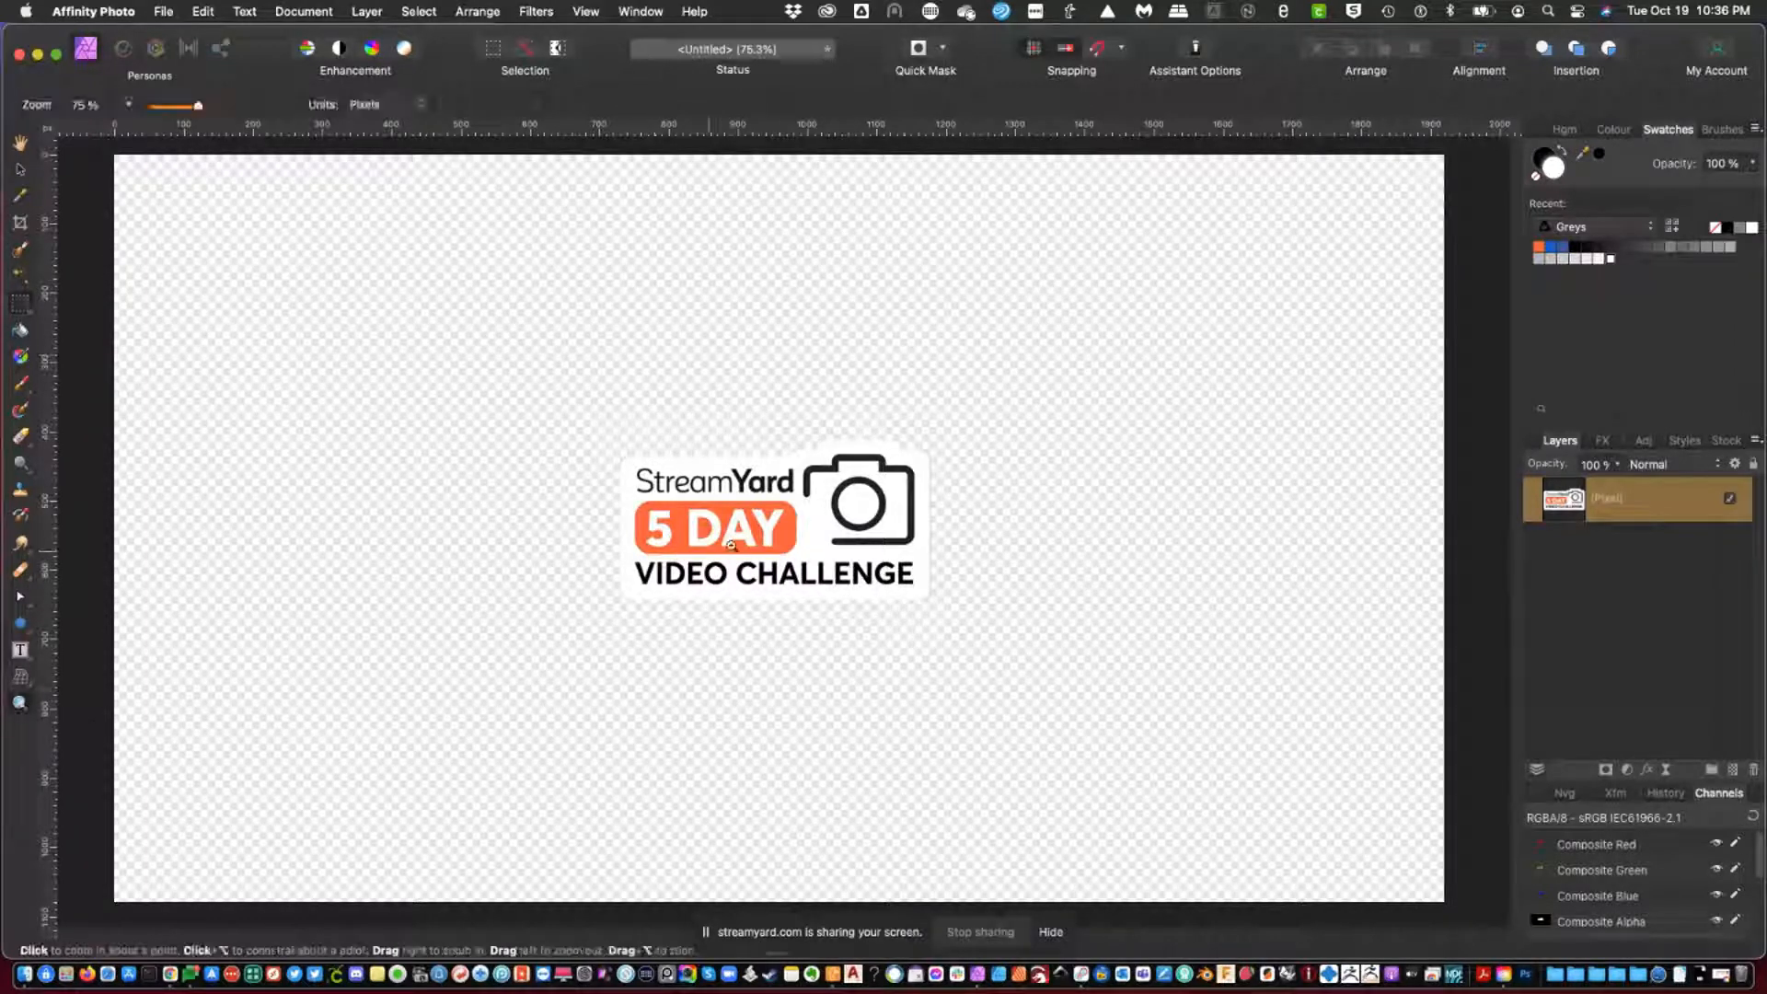
{"action": "left_click", "coordinate": [934, 470]}
{"action": "left_click", "coordinate": [935, 470]}
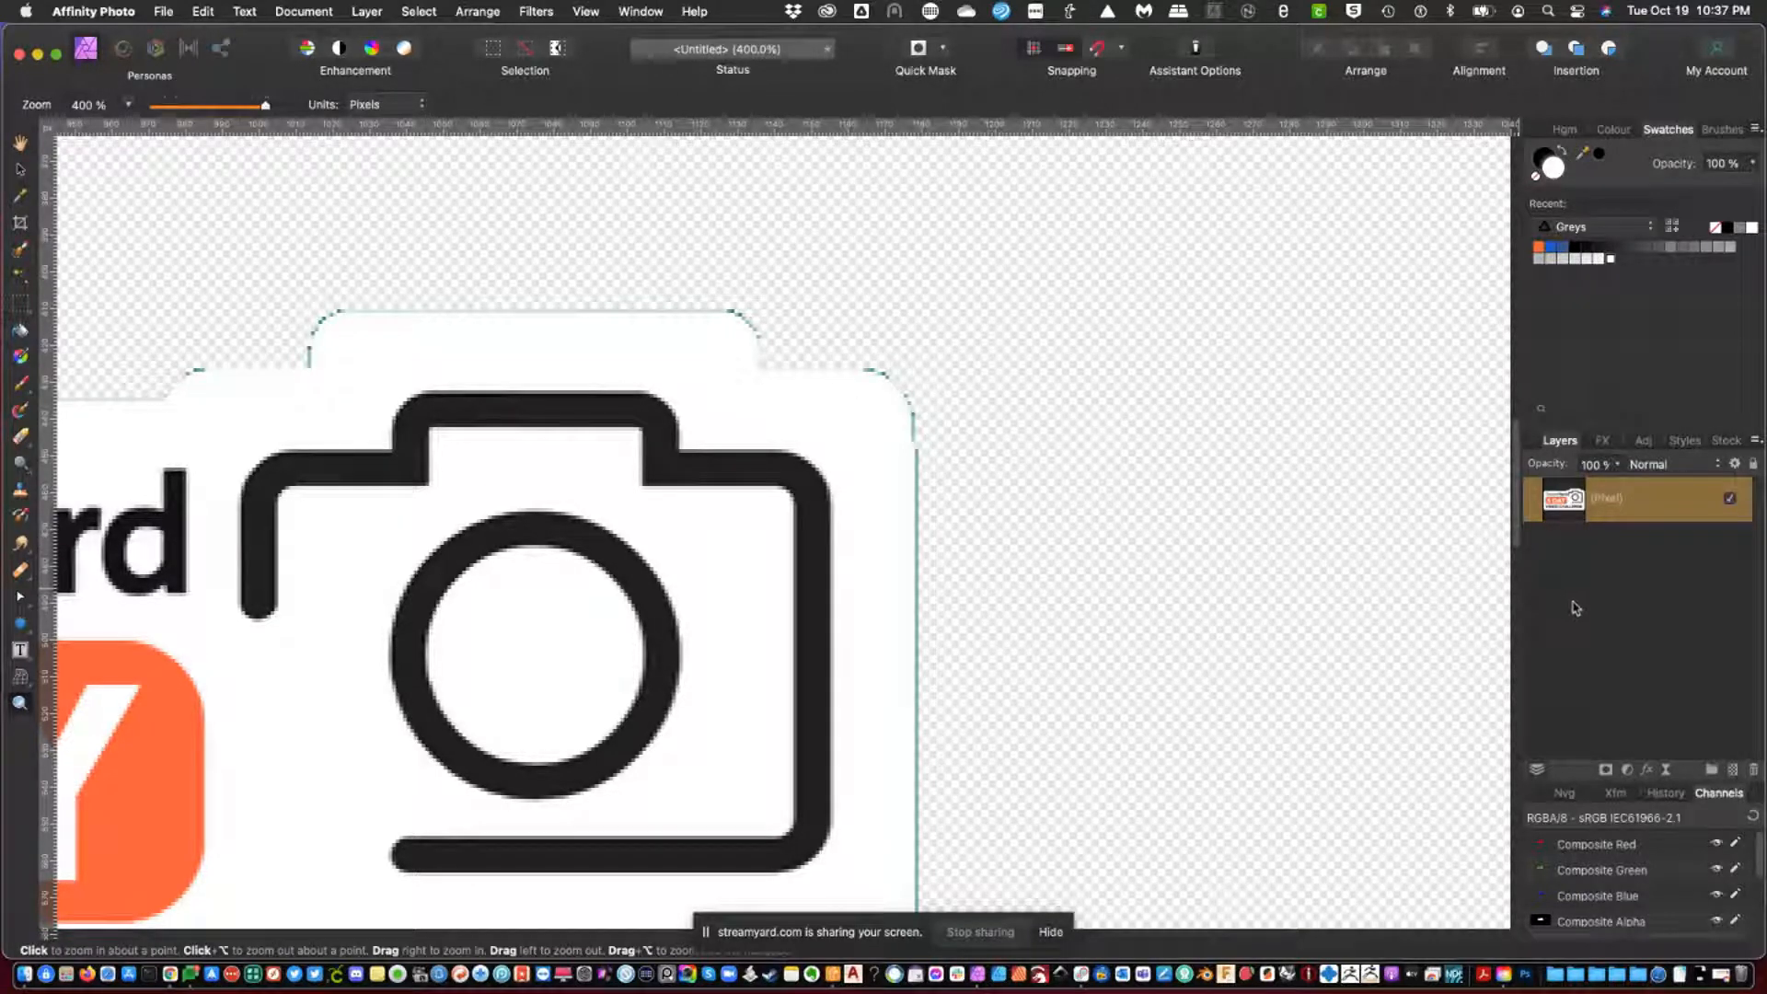
{"action": "left_click", "coordinate": [1627, 561]}
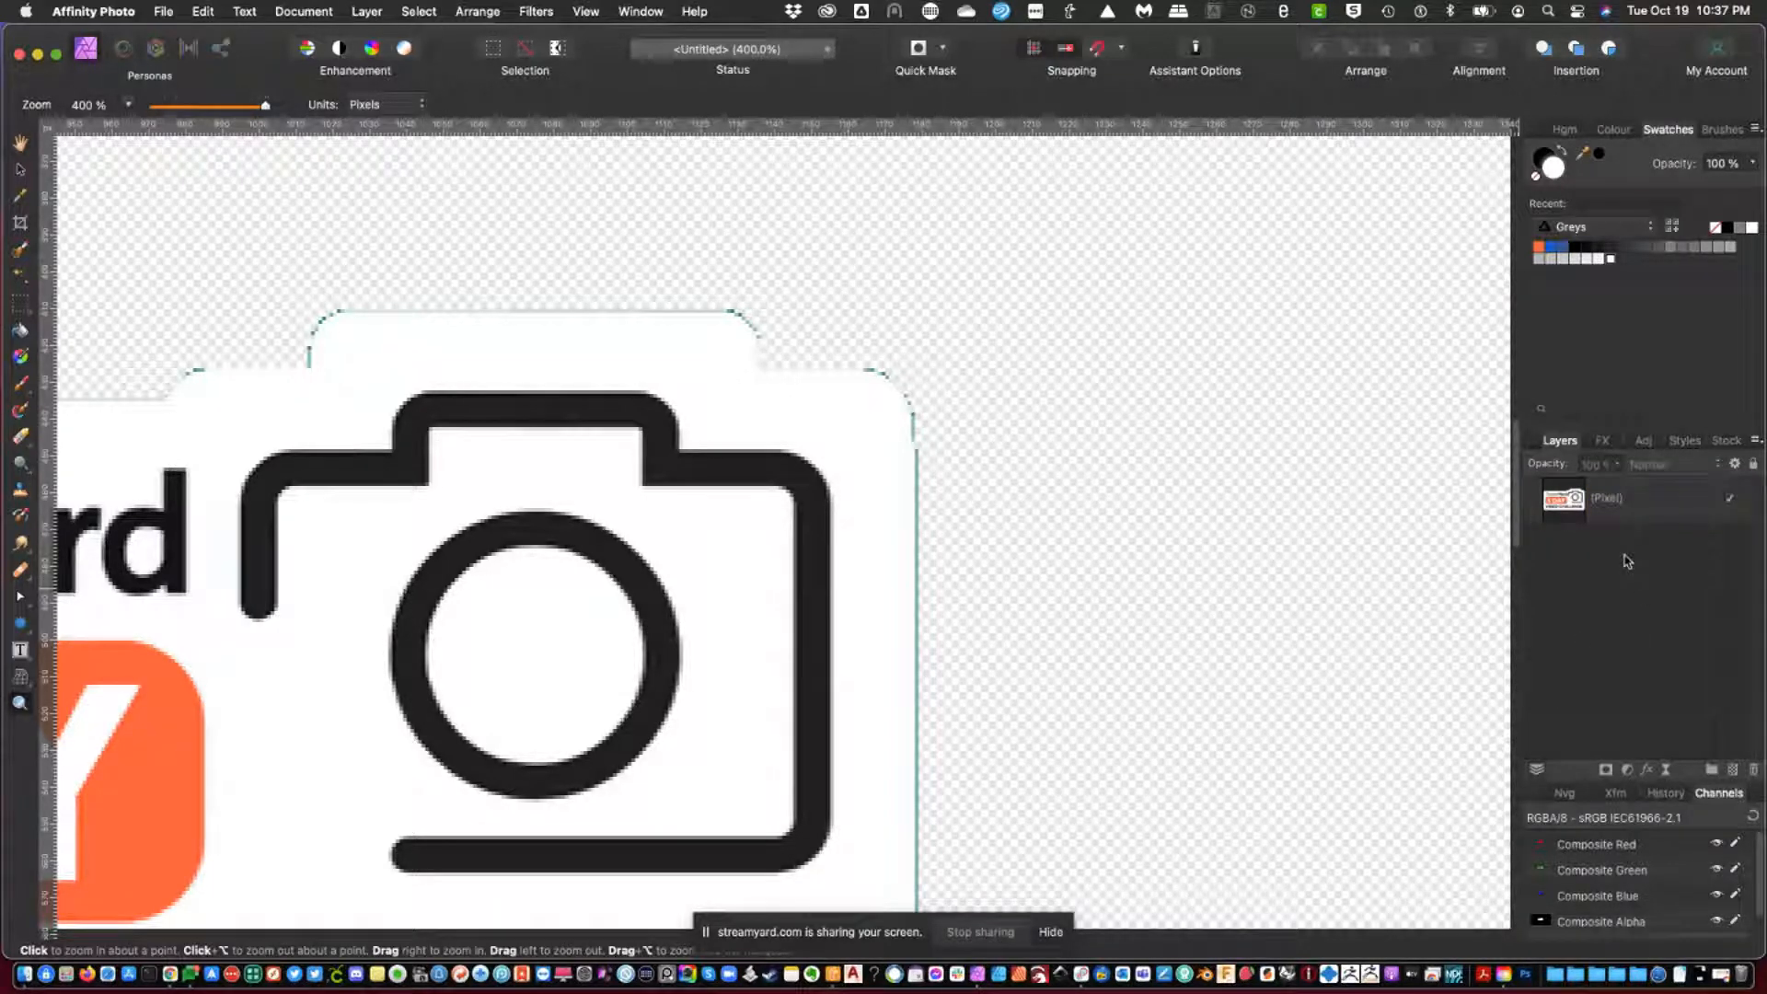
{"action": "left_click", "coordinate": [1734, 772]}
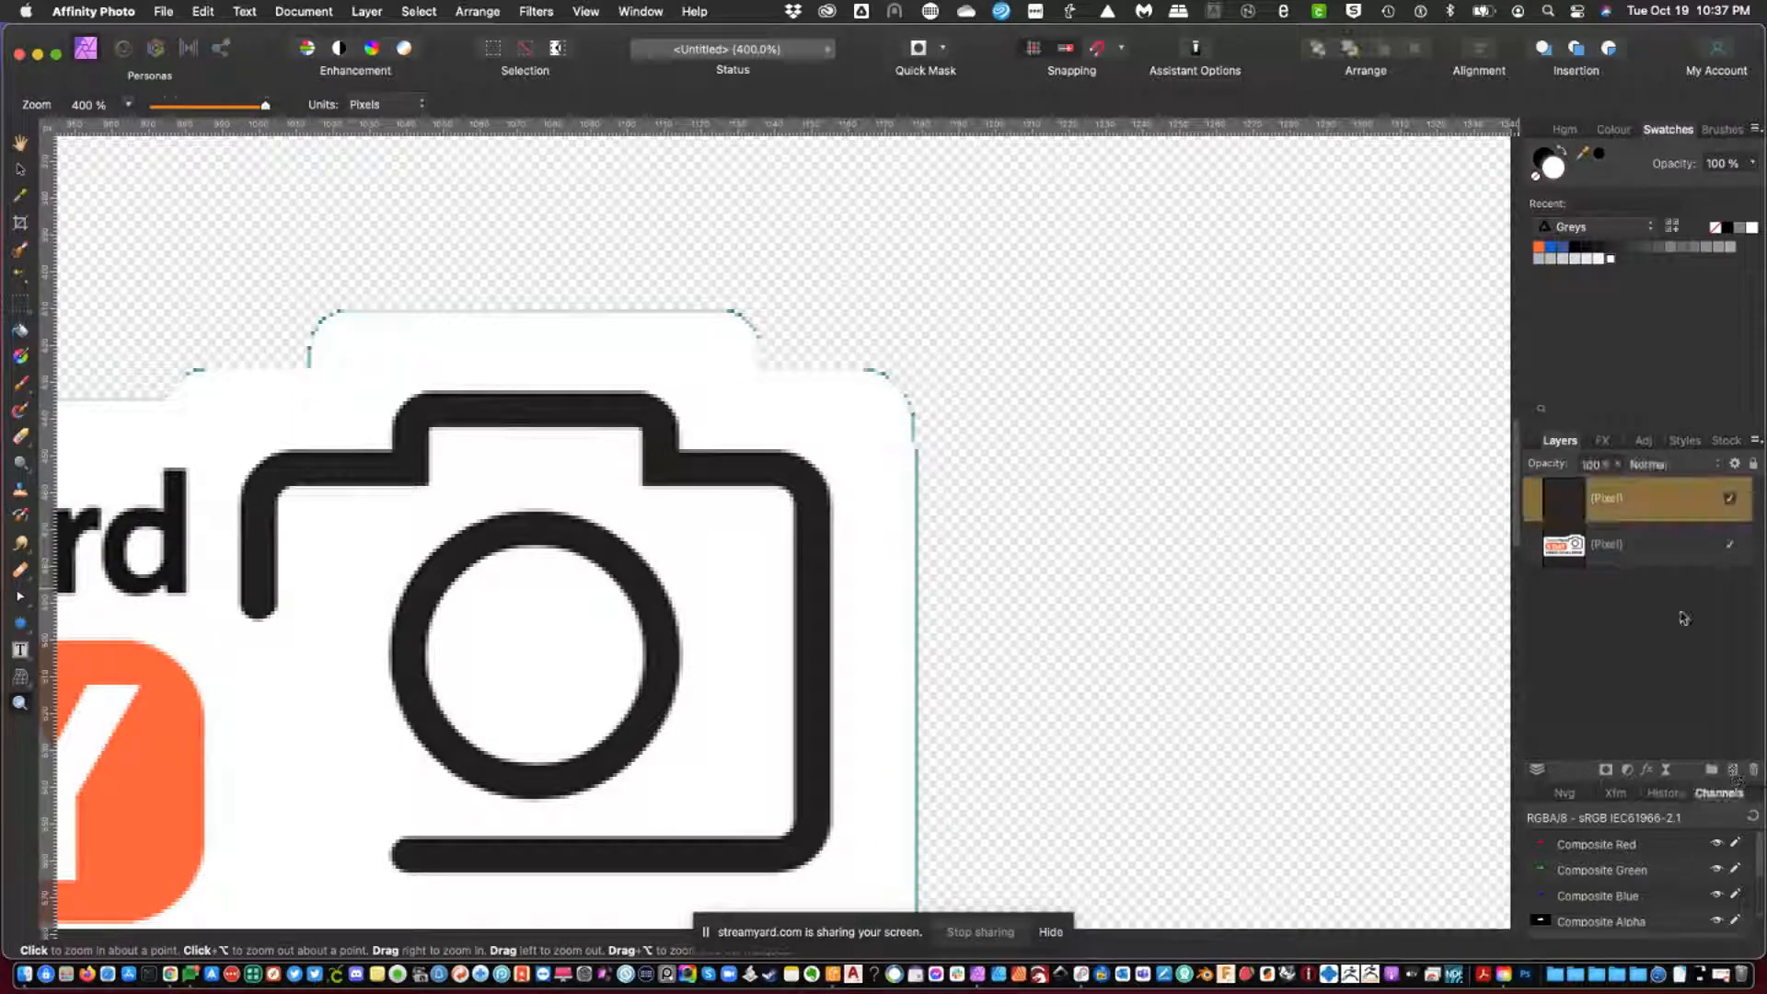
Set the active colour to magenta, #D51FBA.
{"action": "double_click", "coordinate": [1554, 167]}
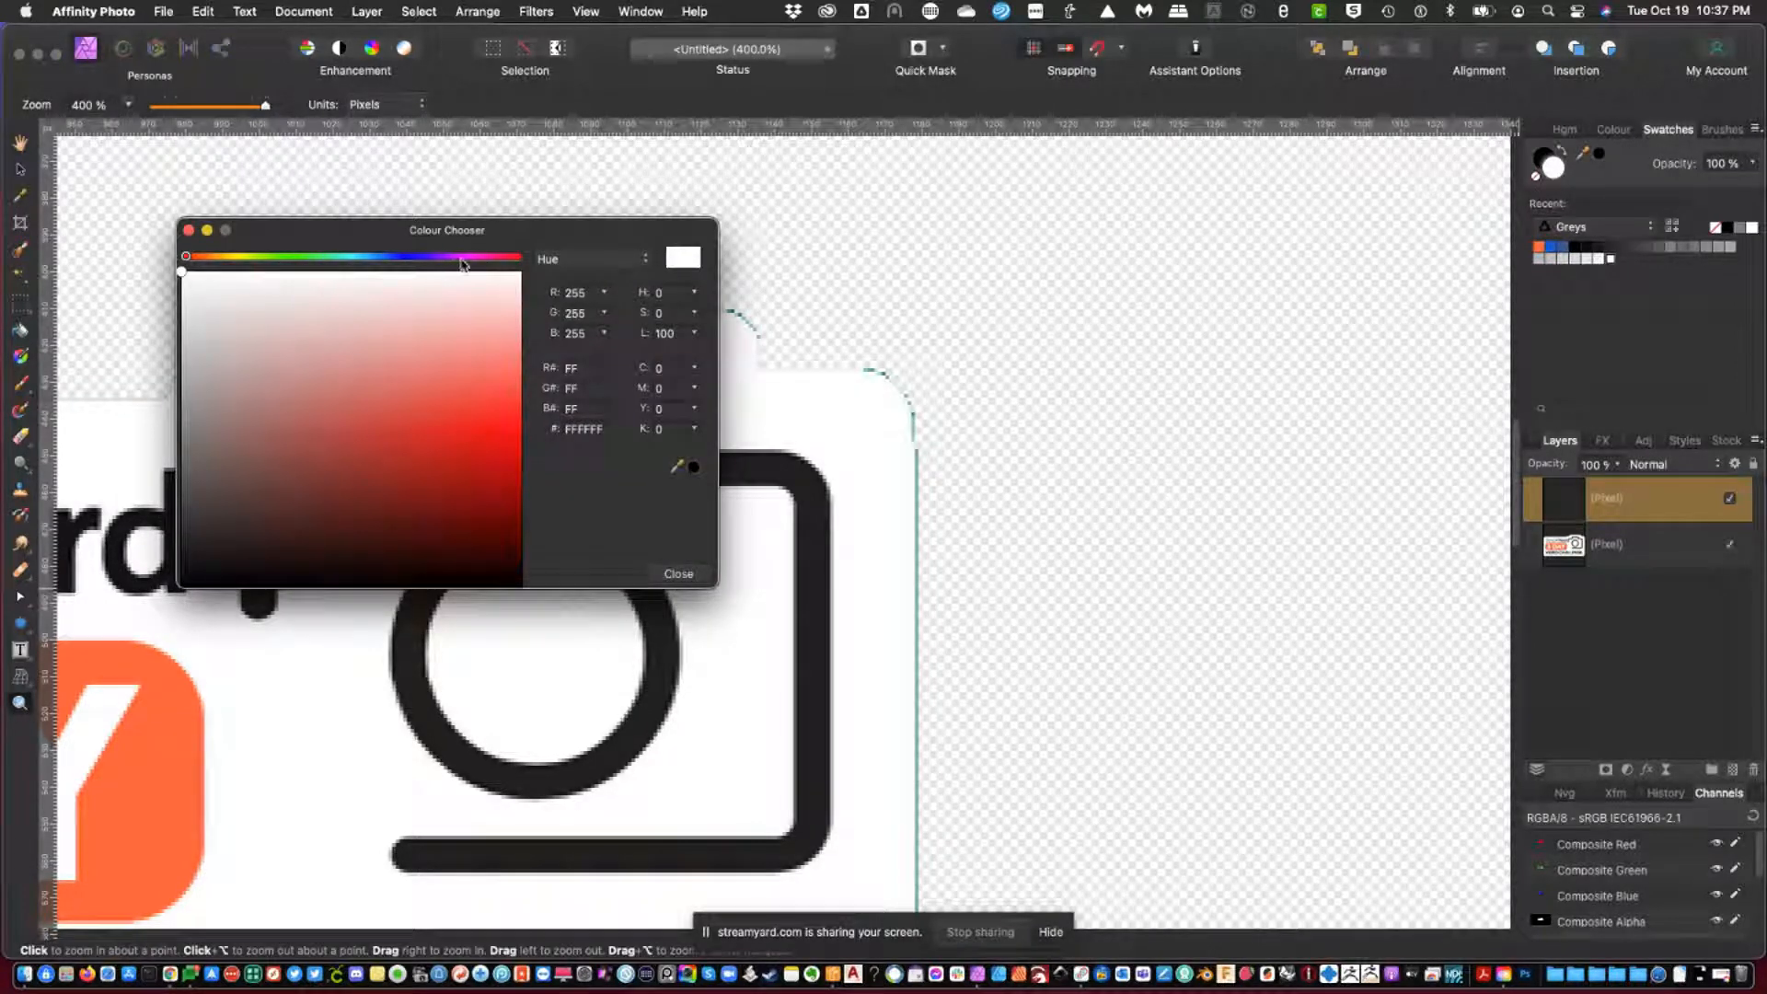
{"action": "left_click_drag", "start_coordinate": [465, 258], "coordinate": [474, 257]}
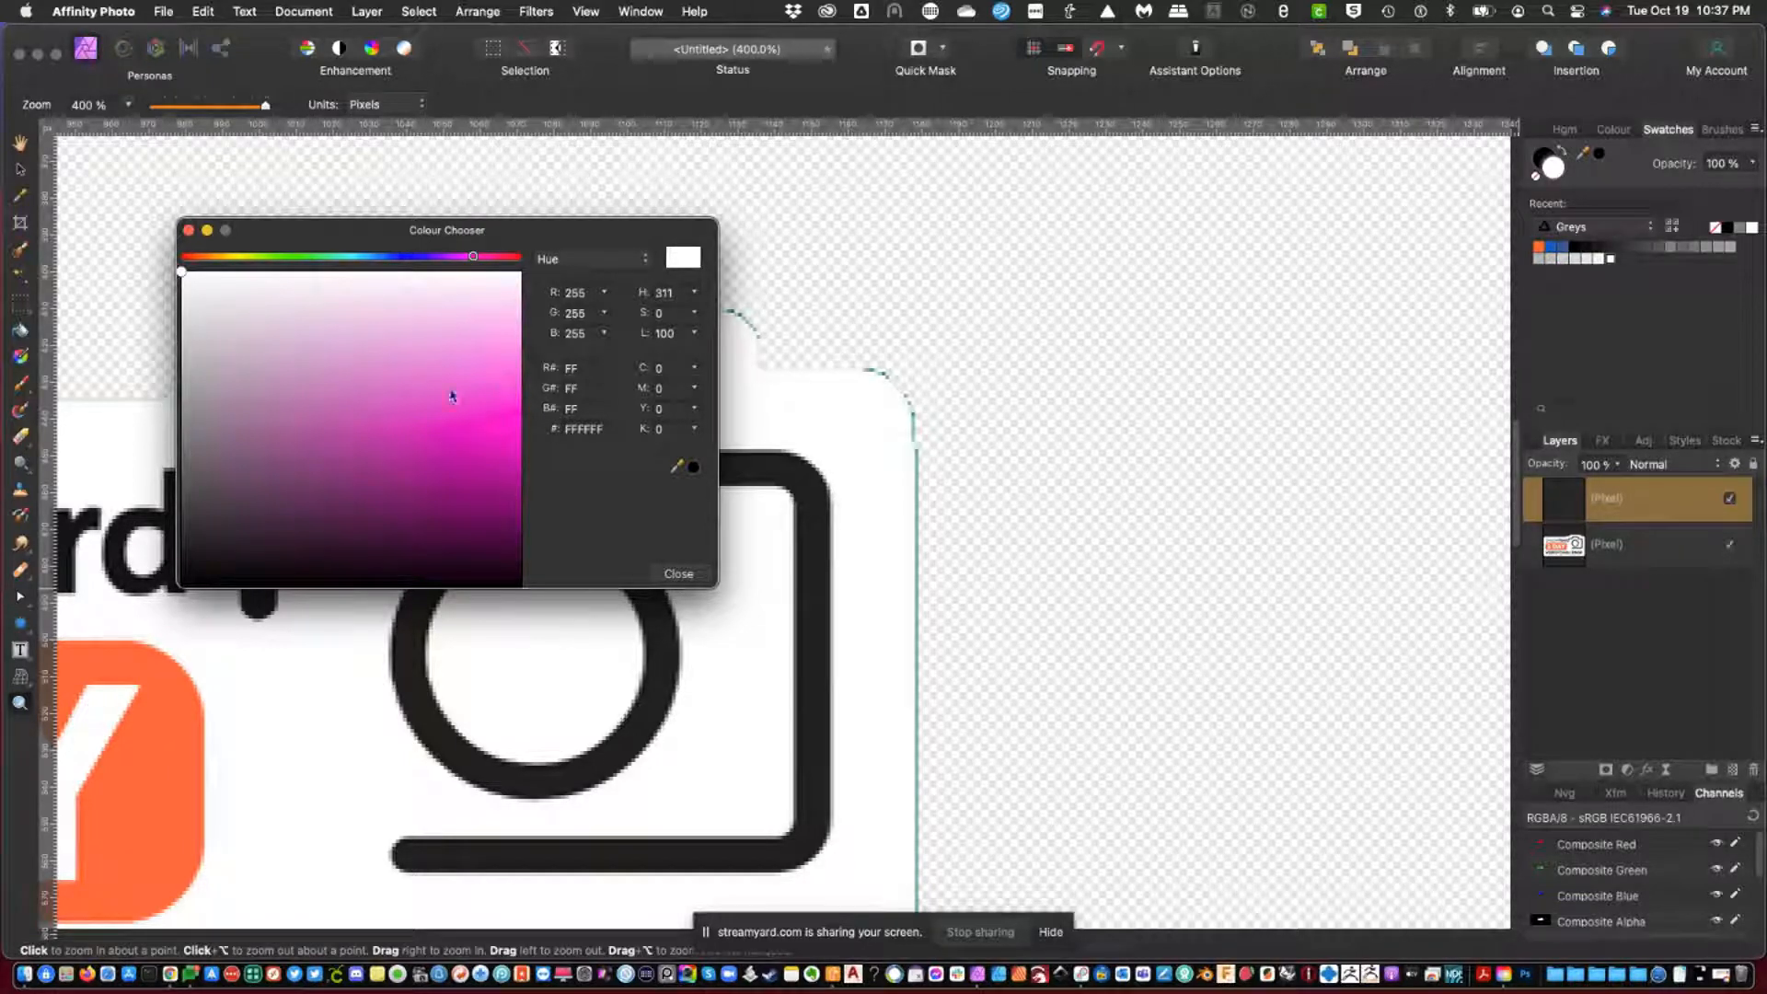
{"action": "left_click_drag", "start_coordinate": [442, 405], "coordinate": [434, 436]}
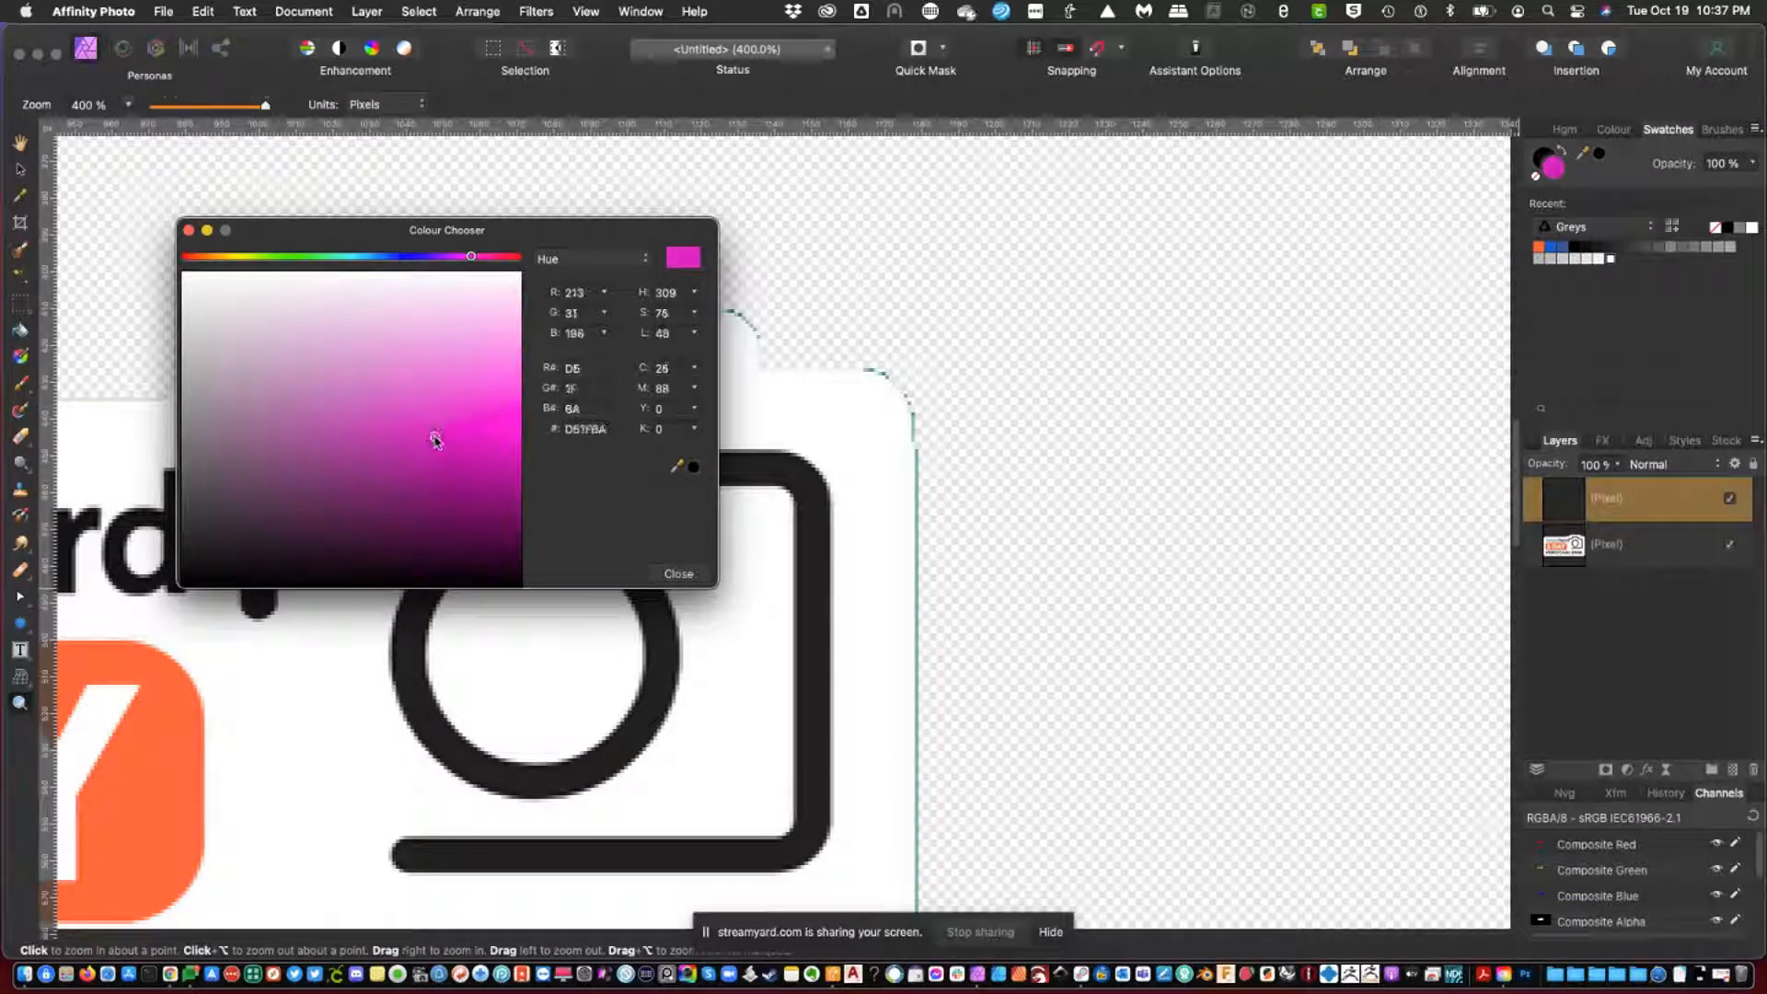
{"action": "left_click", "coordinate": [680, 574]}
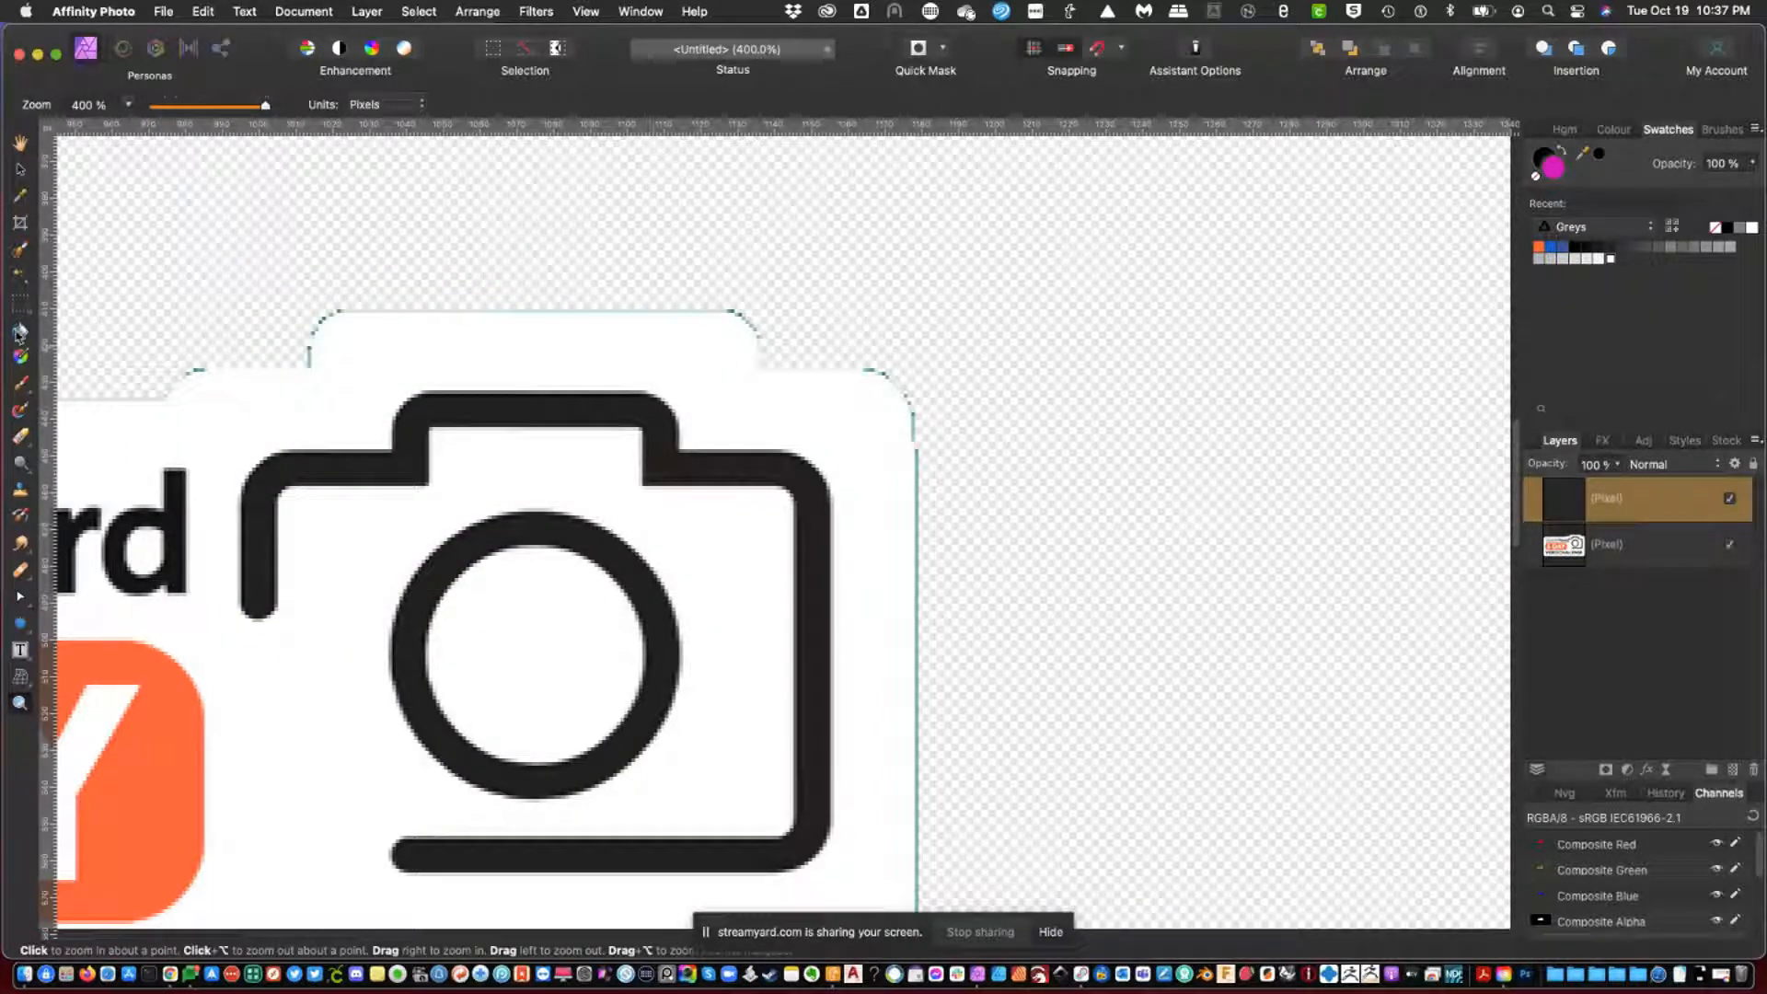
Flood-fill the empty layer with the magenta and move it beneath the logo layer.
{"action": "left_click", "coordinate": [19, 331]}
{"action": "left_click", "coordinate": [230, 280]}
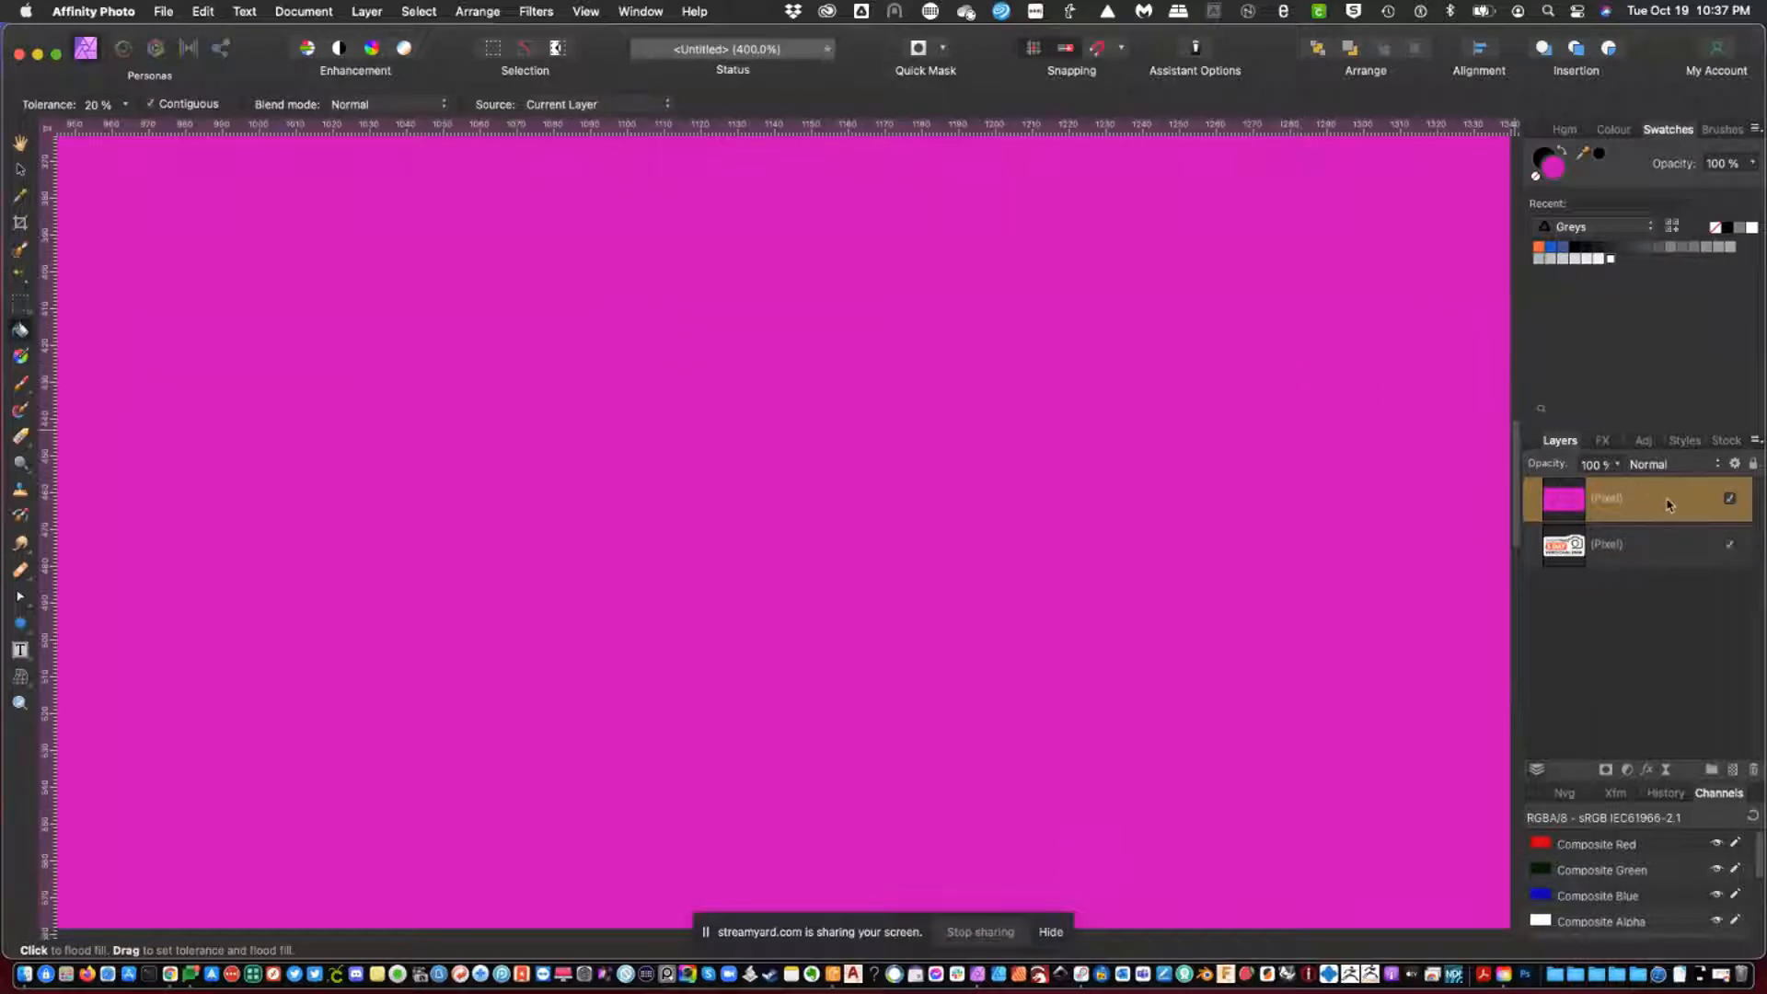
{"action": "left_click_drag", "start_coordinate": [1669, 505], "coordinate": [1653, 571]}
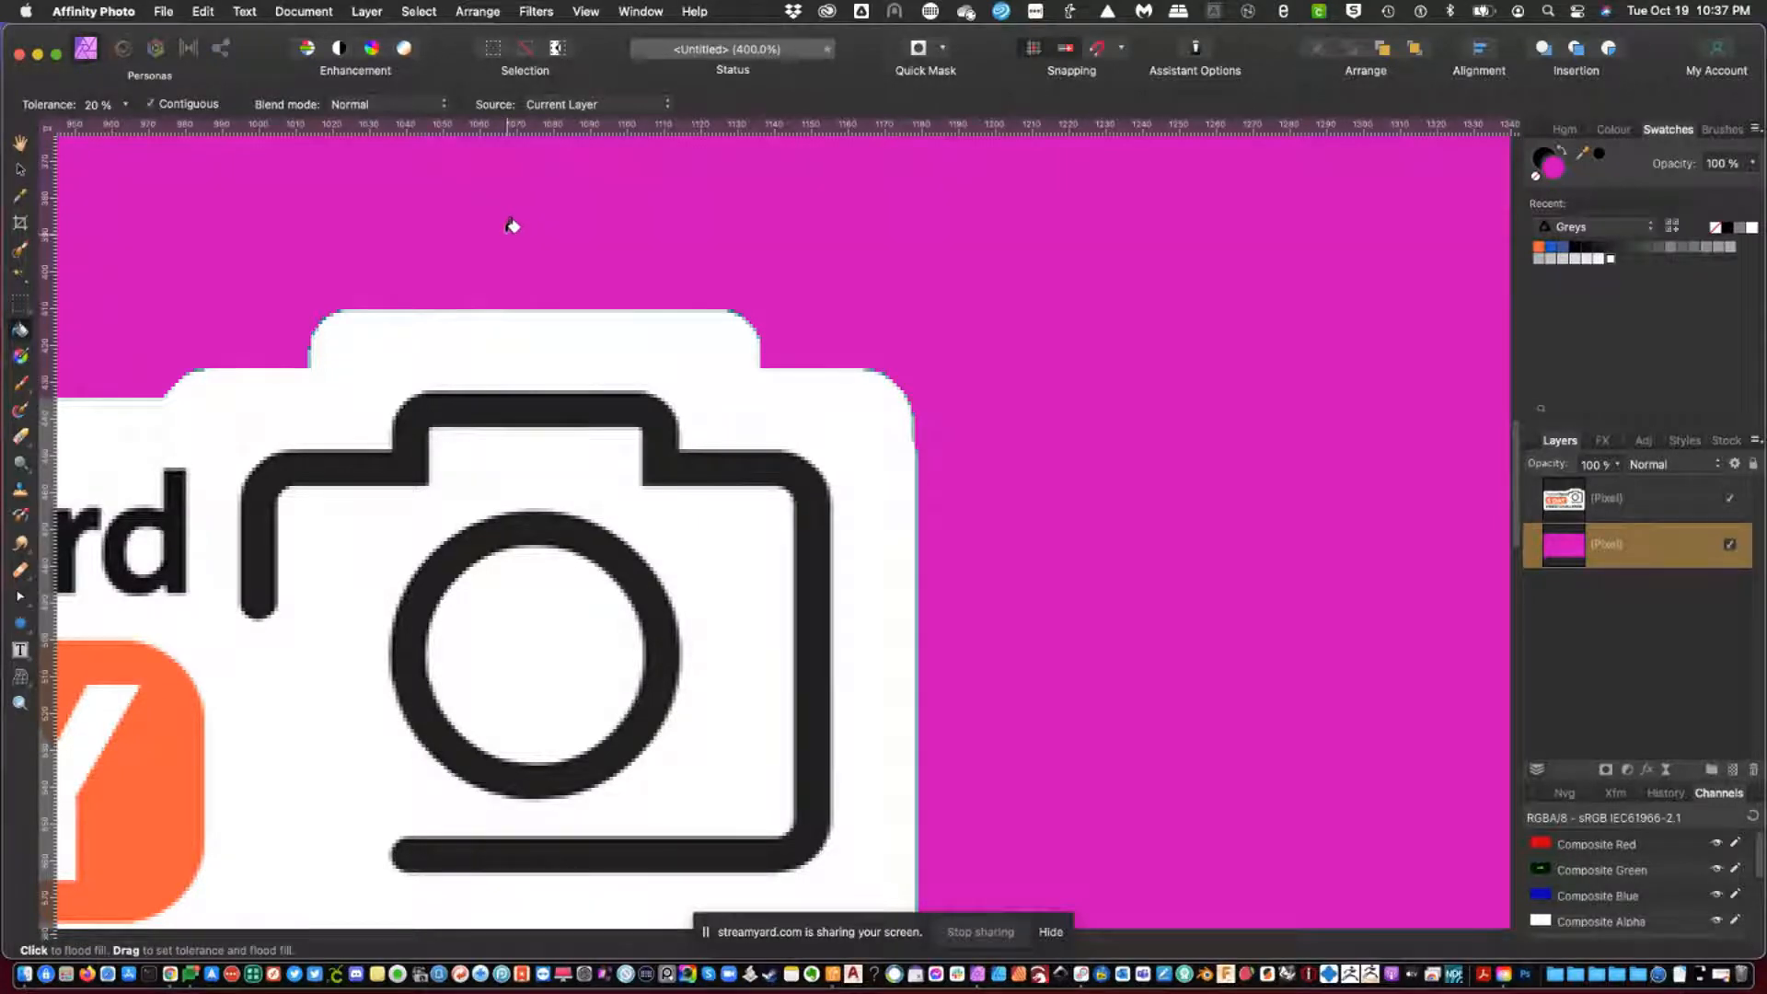
{"action": "key", "text": "super+0"}
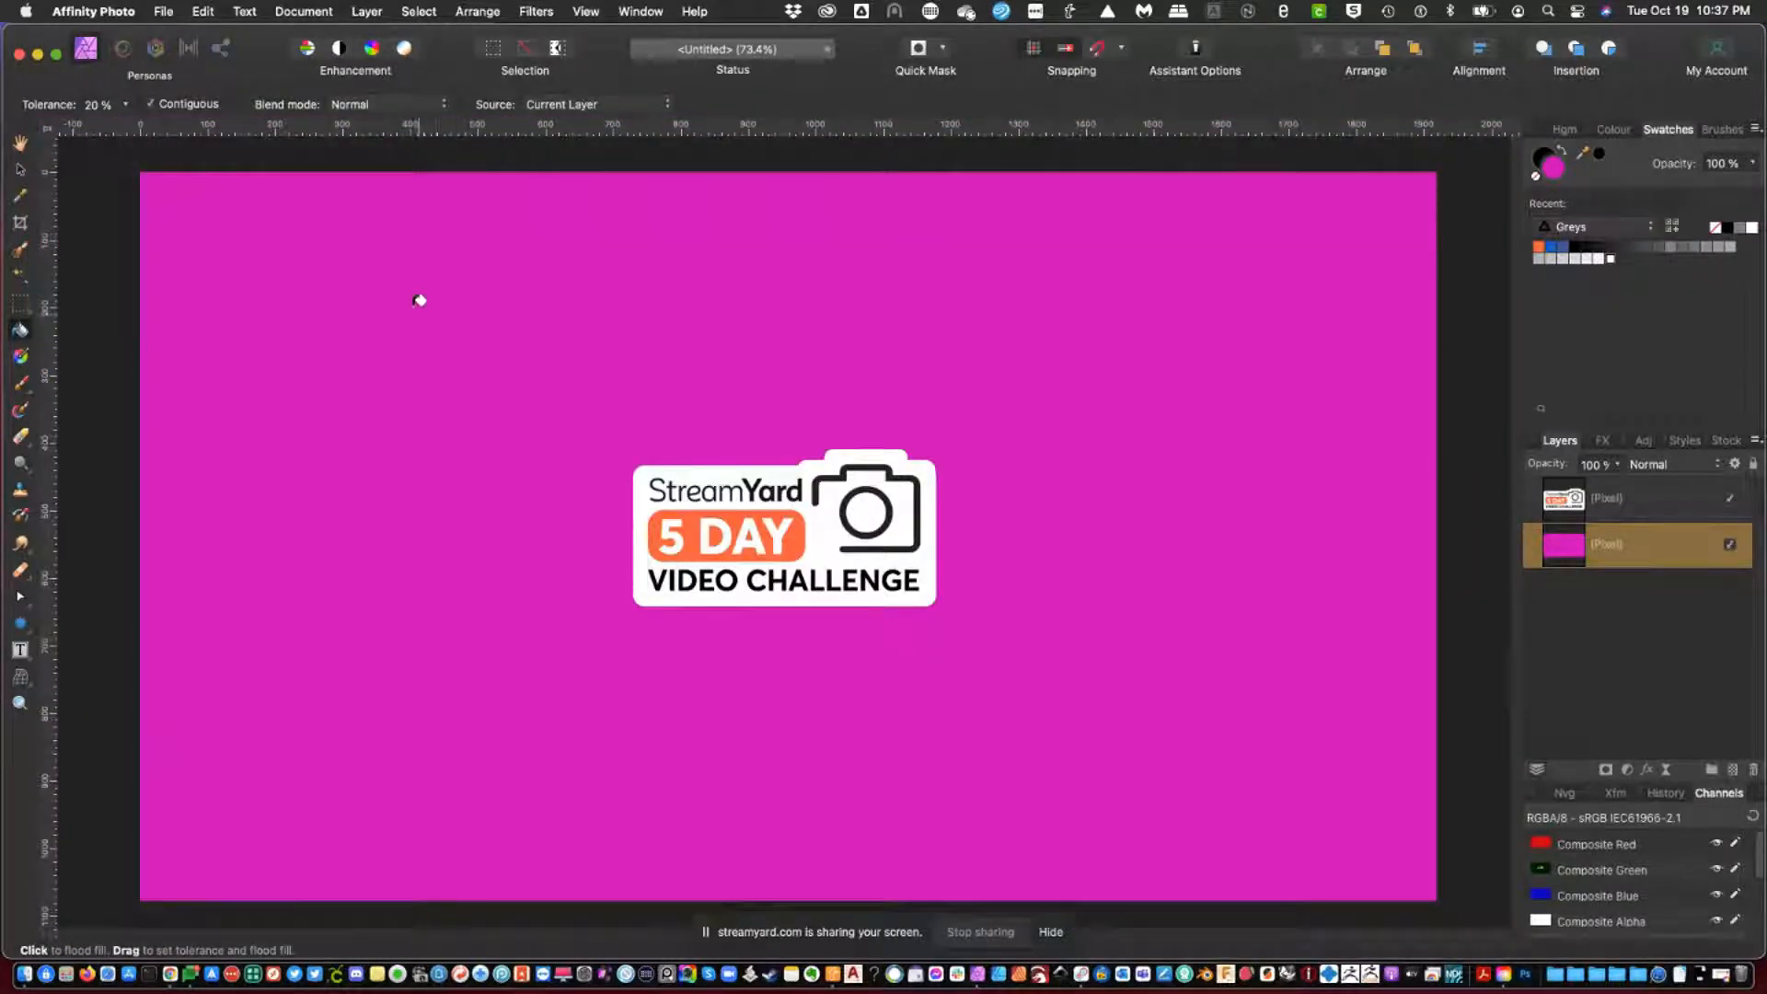
{"action": "left_click", "coordinate": [23, 305]}
{"action": "left_click_drag", "start_coordinate": [1044, 368], "coordinate": [1452, 443]}
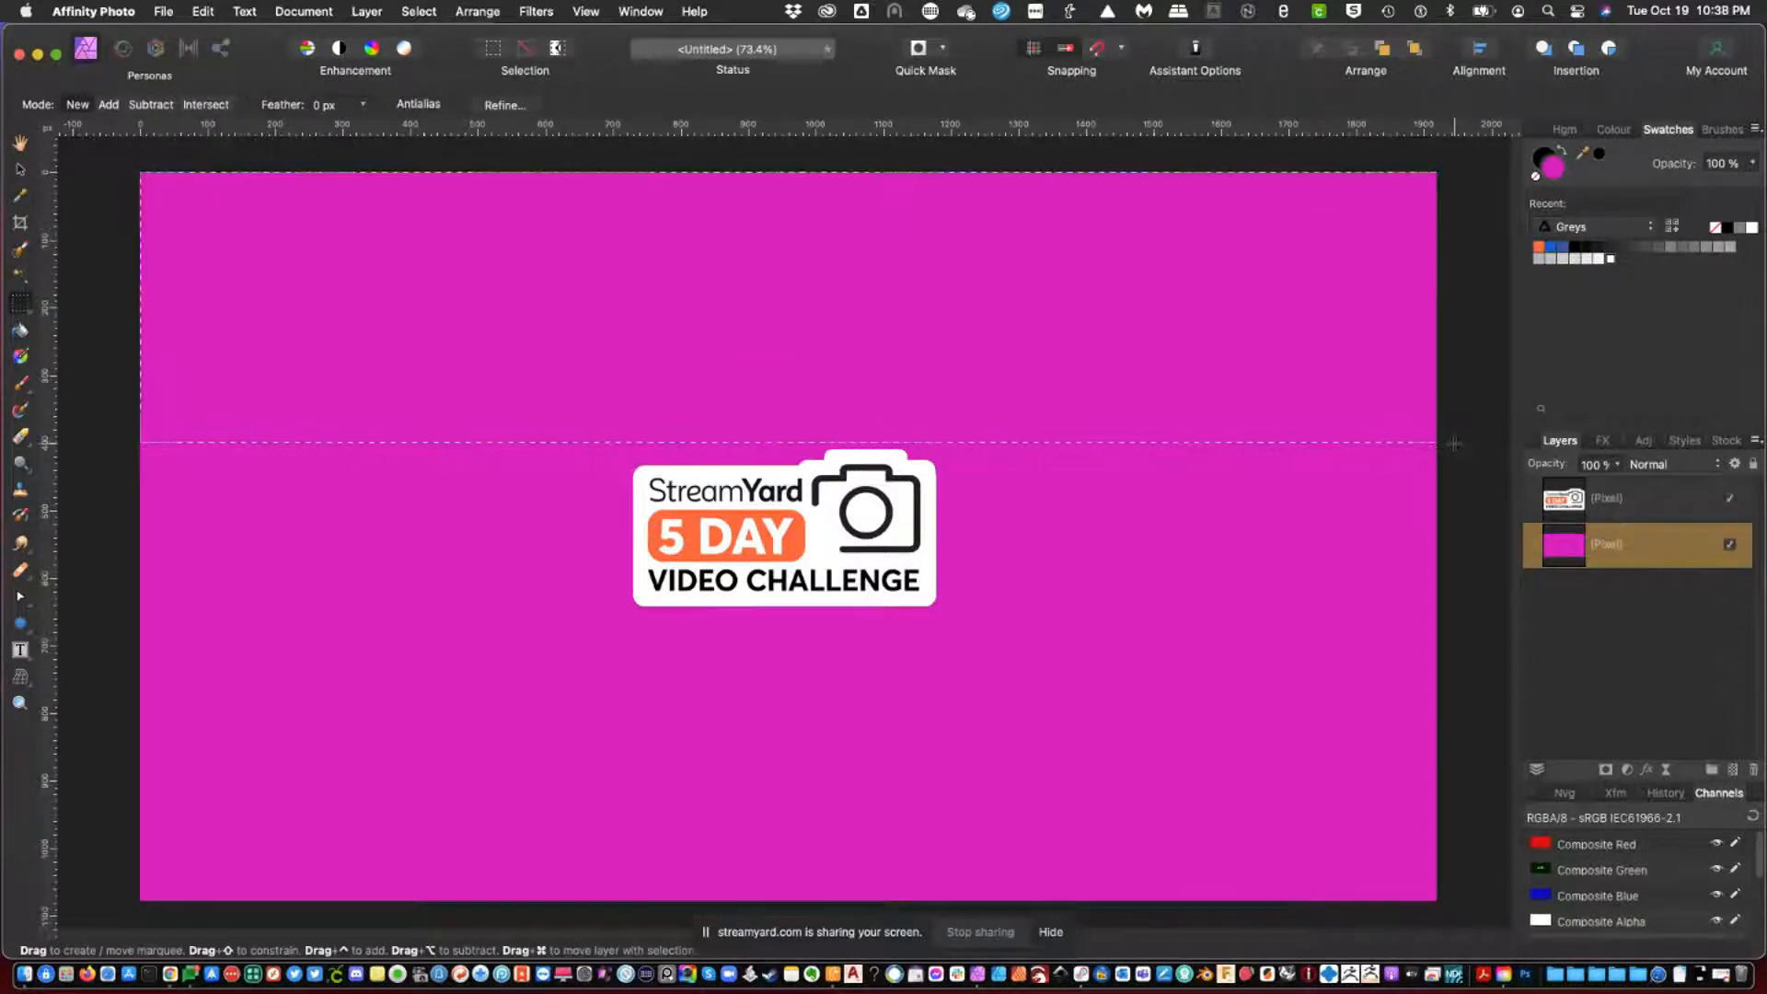
{"action": "key", "text": "Delete"}
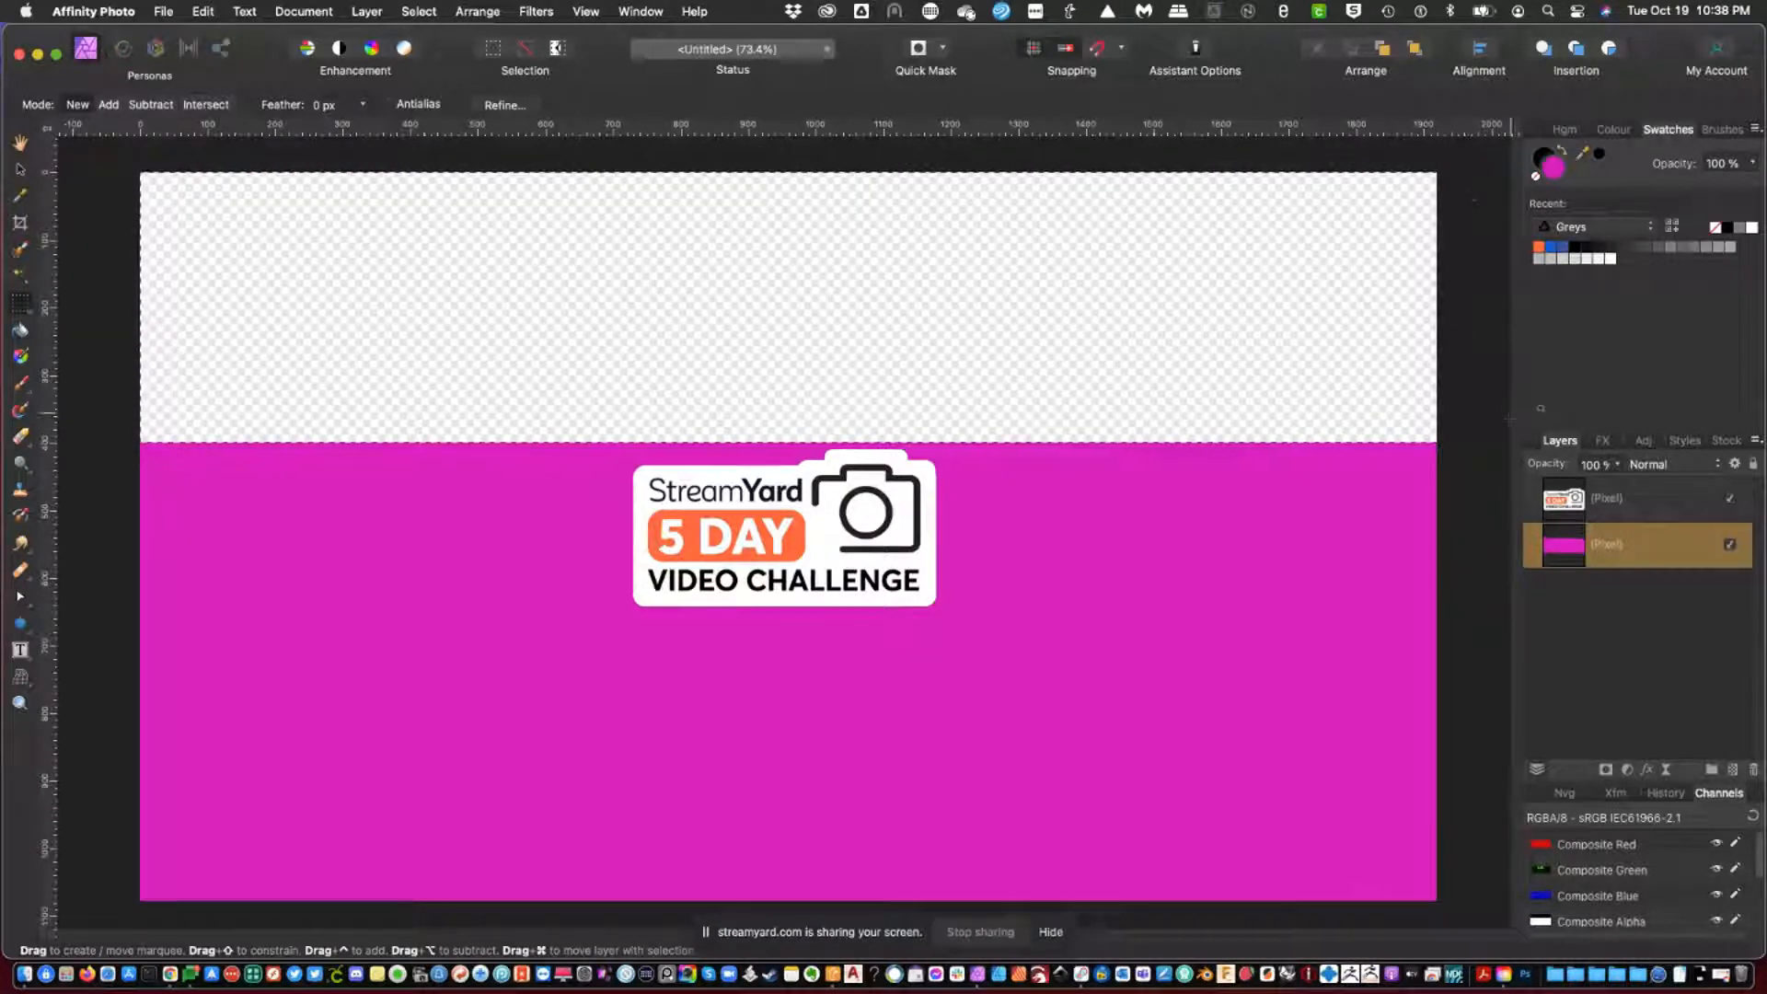
{"action": "key", "text": "super+z"}
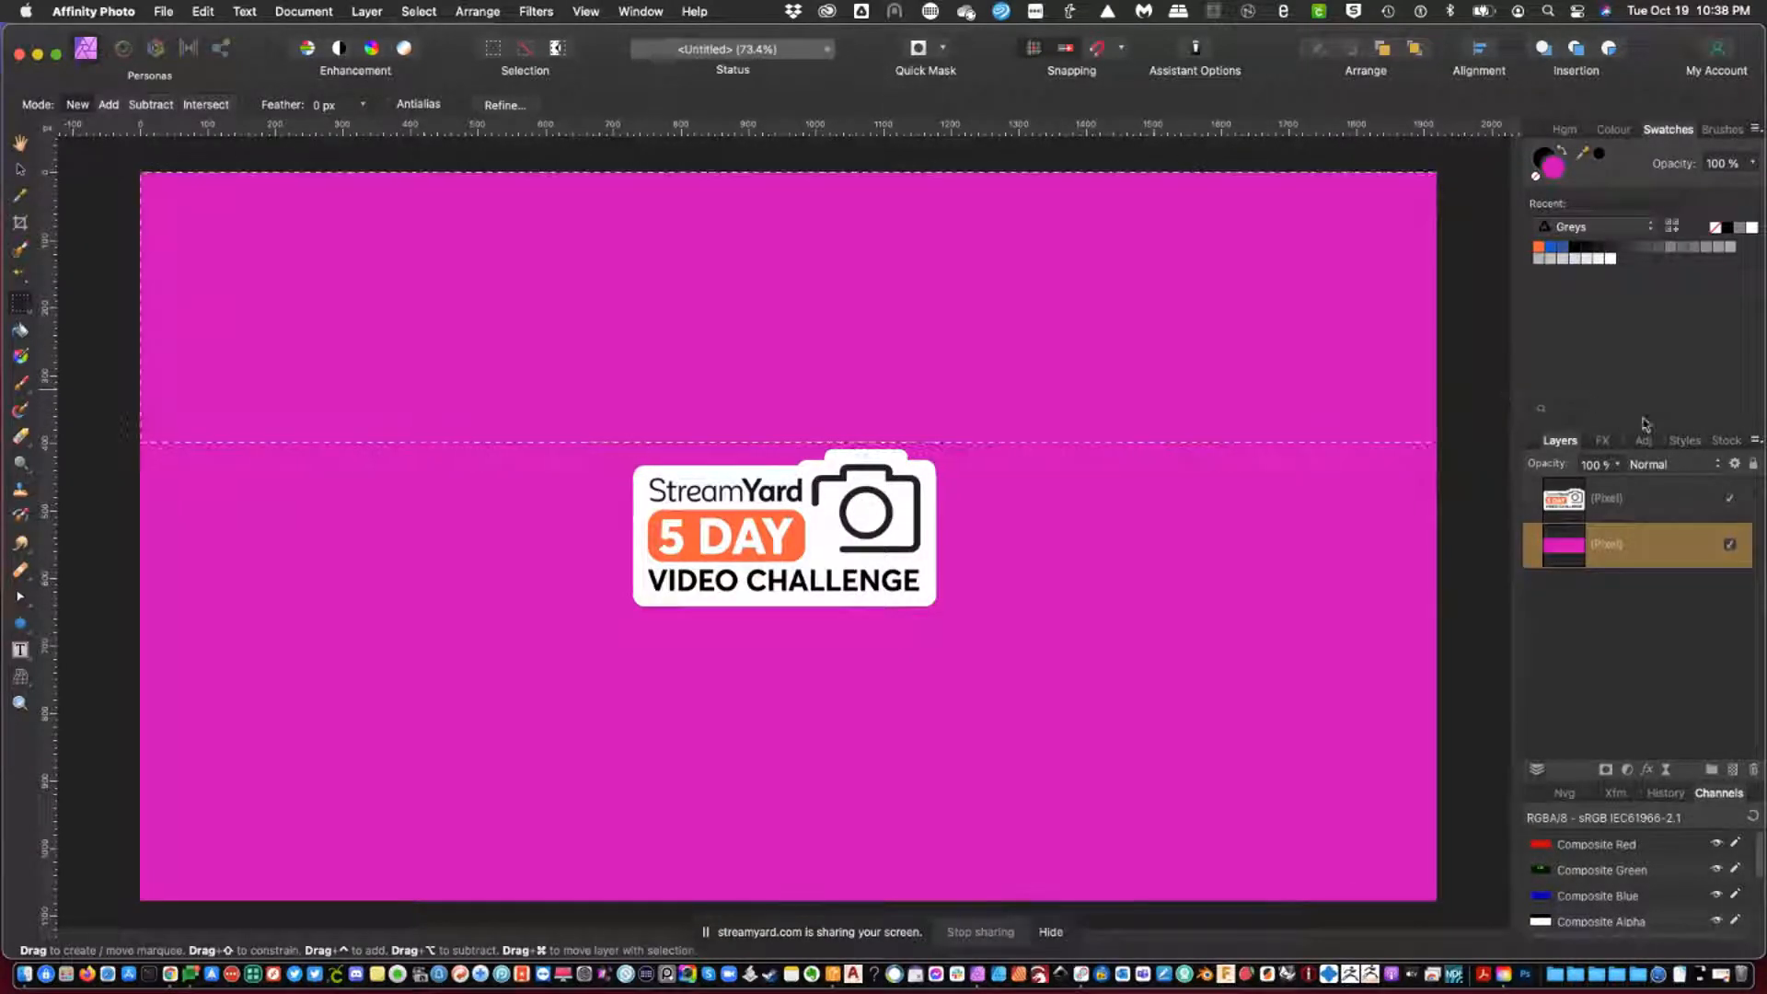
On the logo layer, clear the areas beside and below the logo with rectangular marquees and drop the selection.
{"action": "left_click", "coordinate": [1638, 498]}
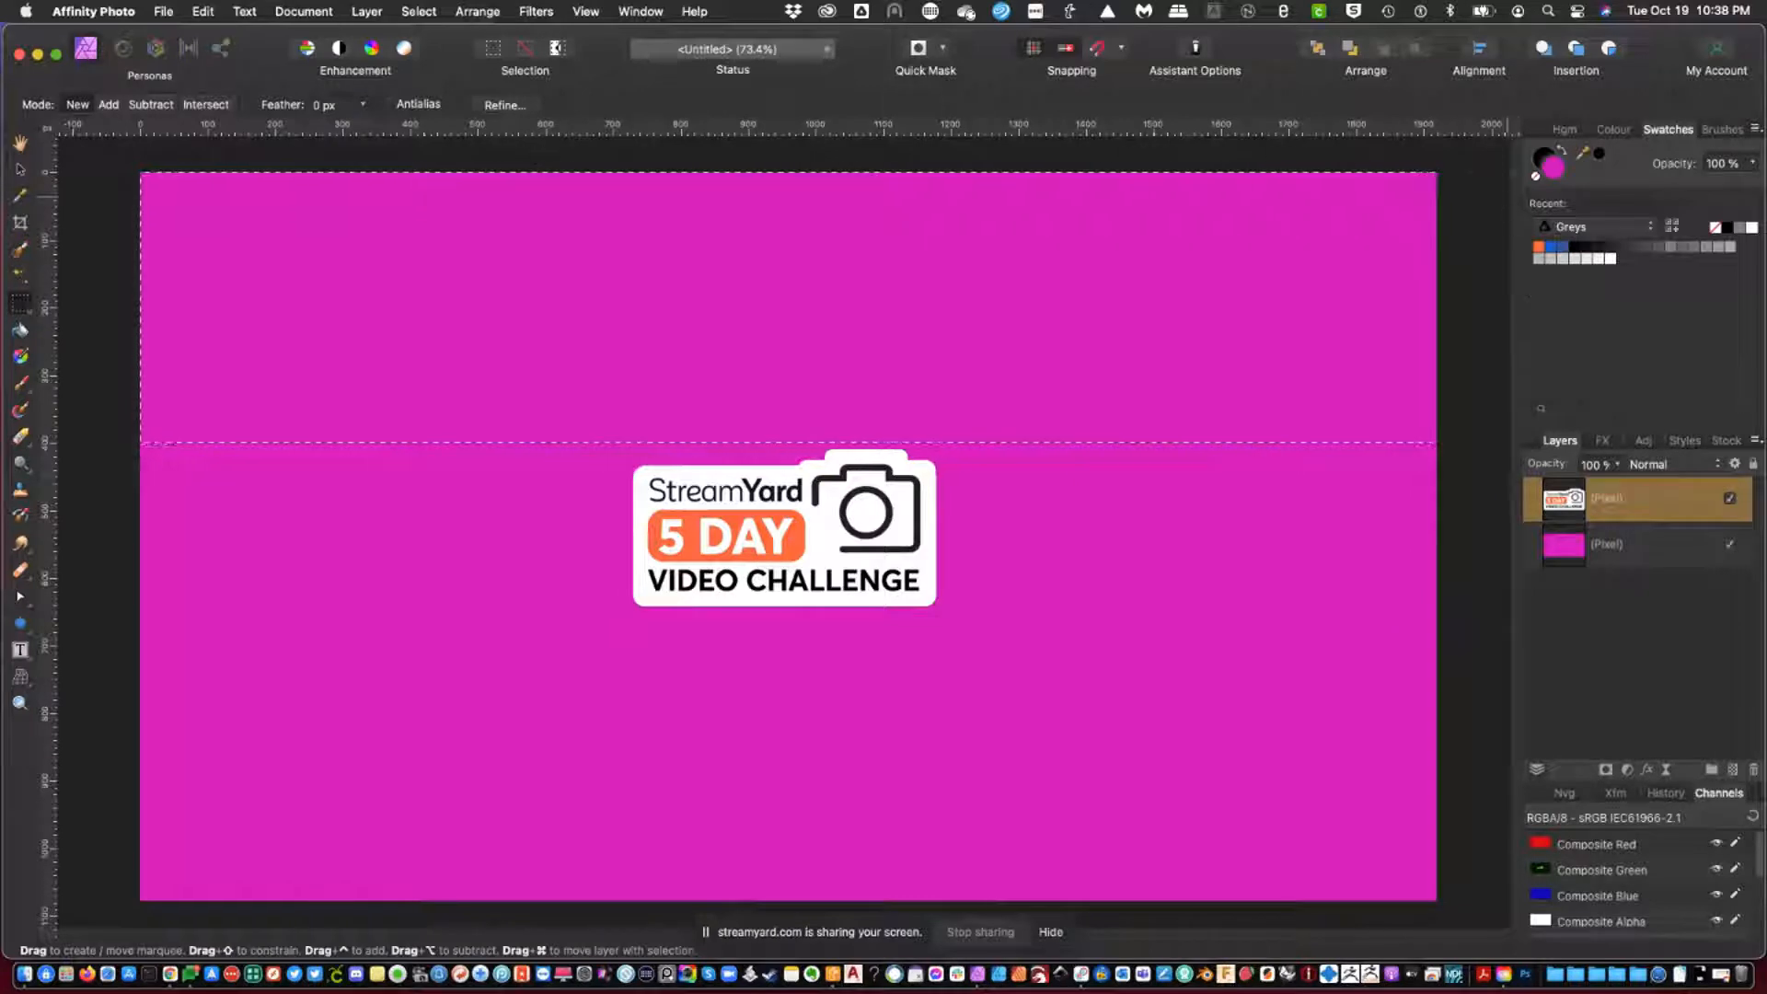
{"action": "left_click_drag", "start_coordinate": [1471, 155], "coordinate": [949, 801]}
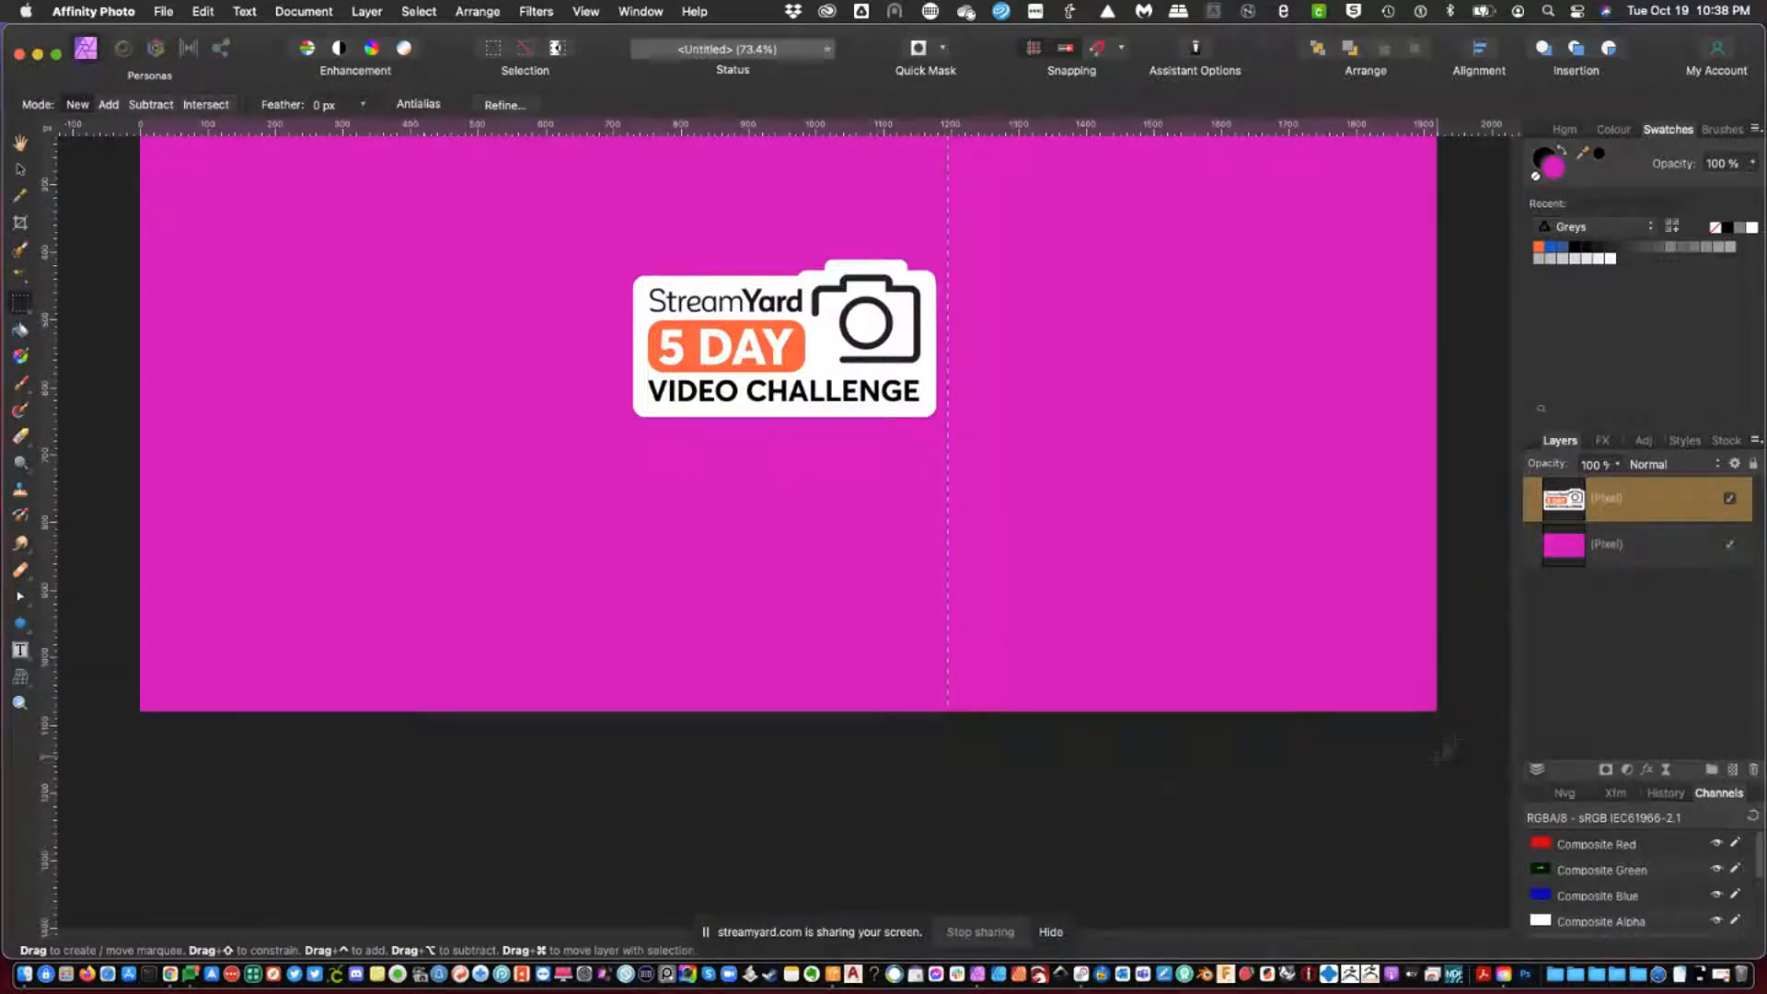
{"action": "left_click_drag", "start_coordinate": [1452, 747], "coordinate": [133, 430]}
{"action": "scroll", "coordinate": [618, 201], "scroll_direction": "up", "scroll_amount": 5}
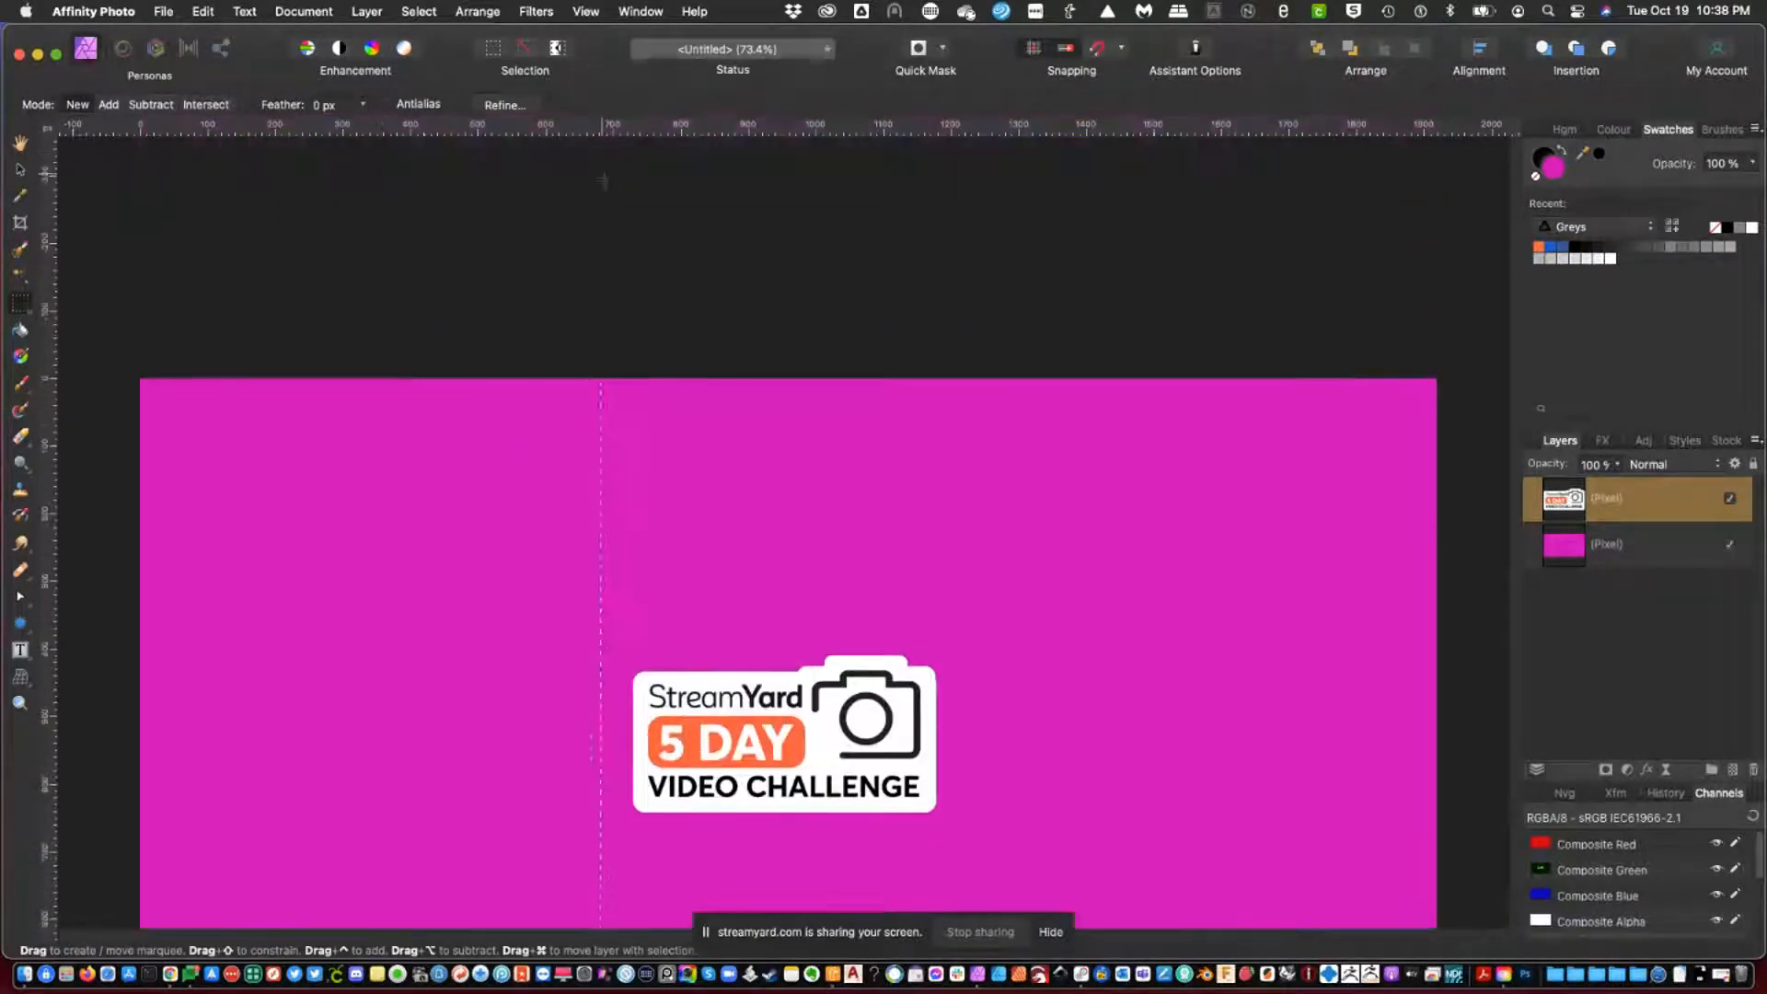
{"action": "left_click", "coordinate": [587, 242]}
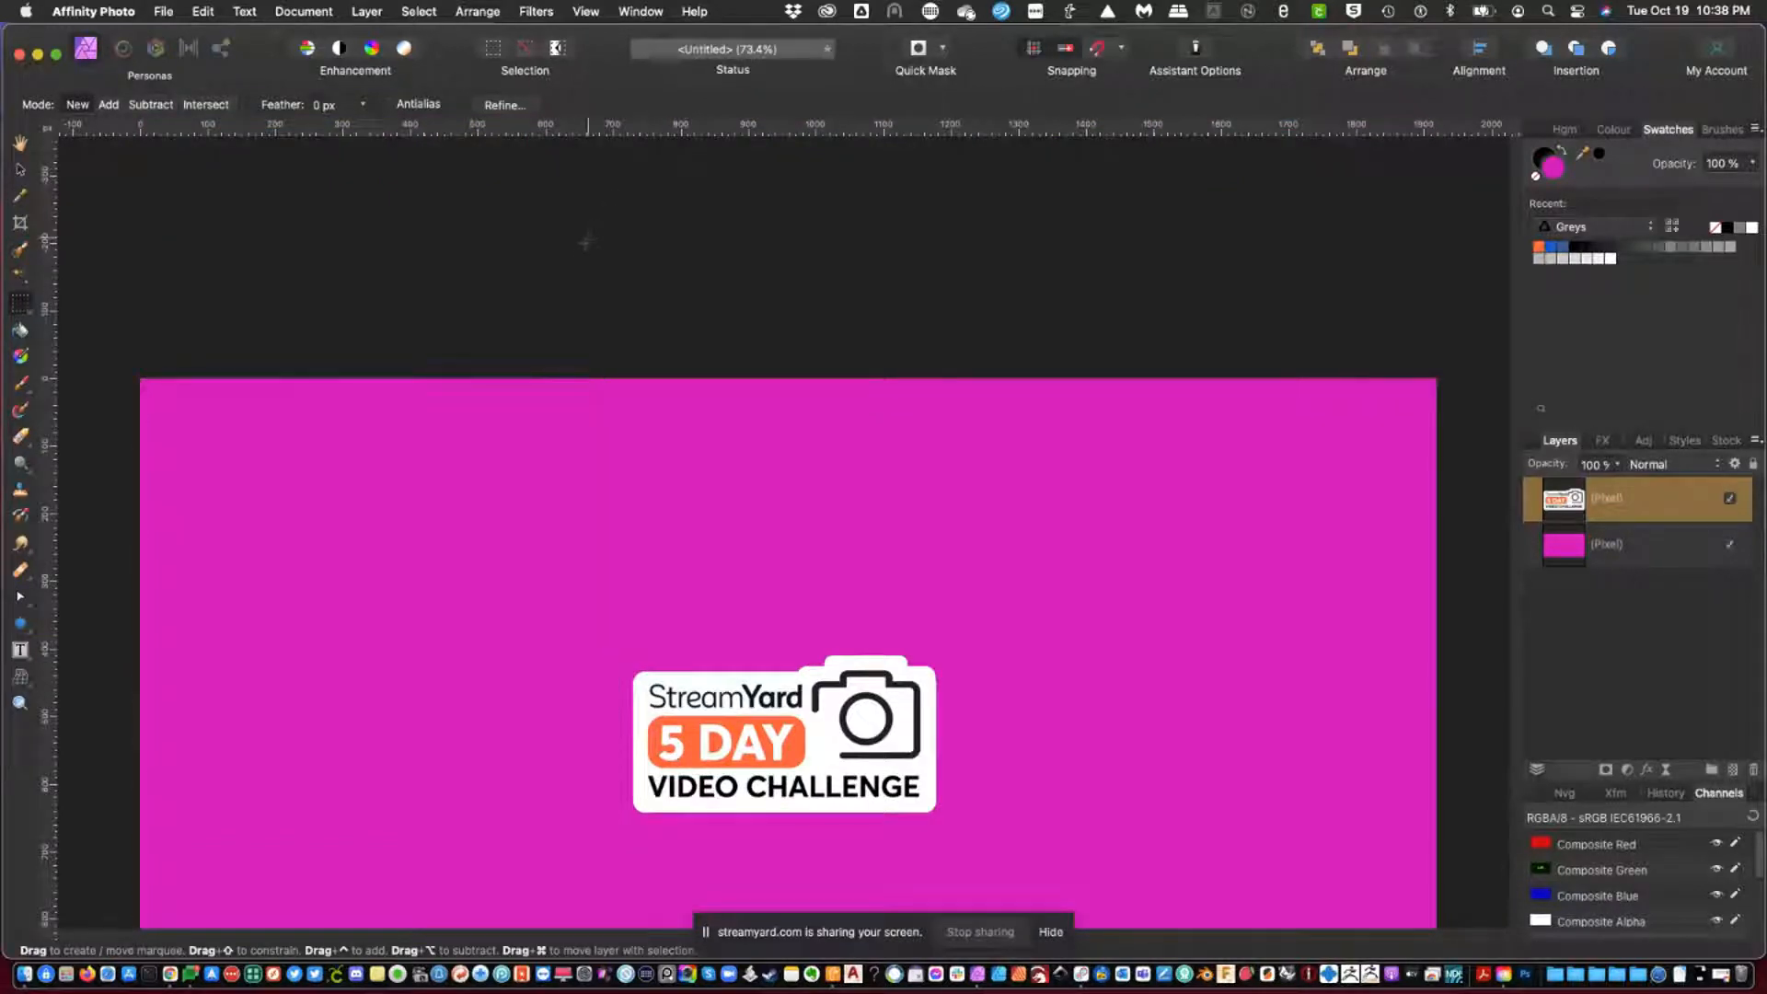
{"action": "scroll", "coordinate": [565, 491], "scroll_direction": "down", "scroll_amount": 4}
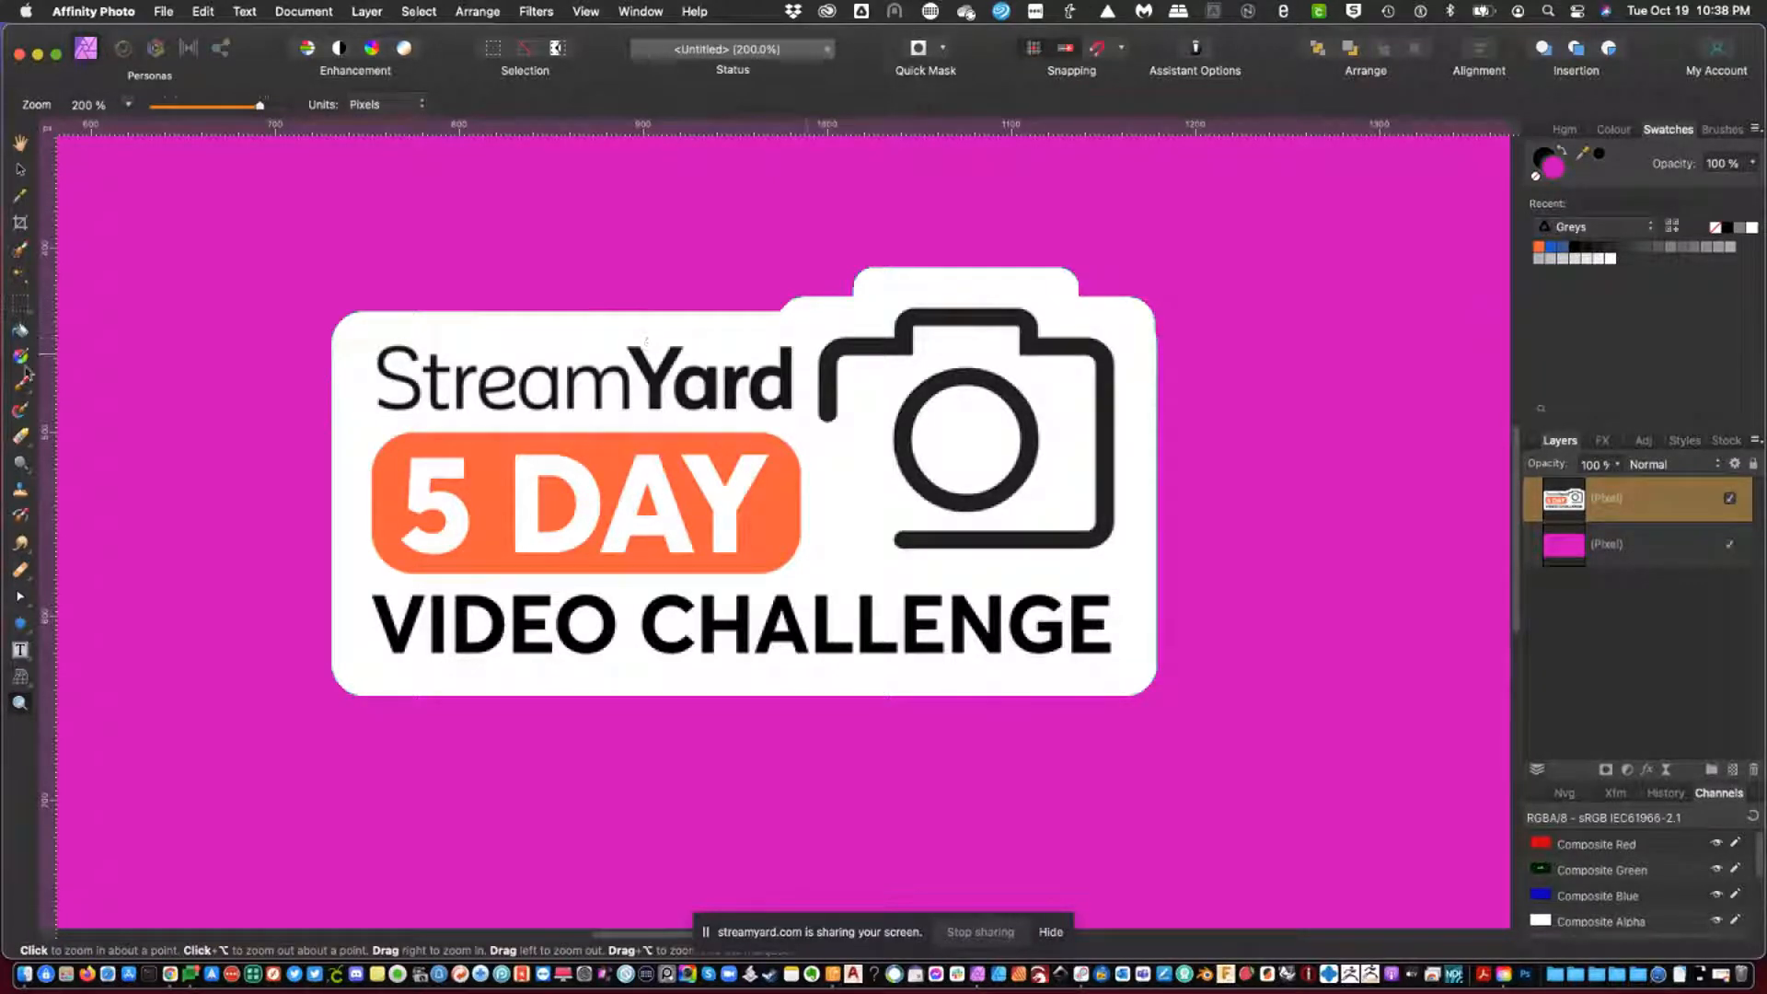
Flood-select the empty area around the logo on its layer at 20% tolerance and invert the pixel selection.
{"action": "left_click", "coordinate": [23, 438]}
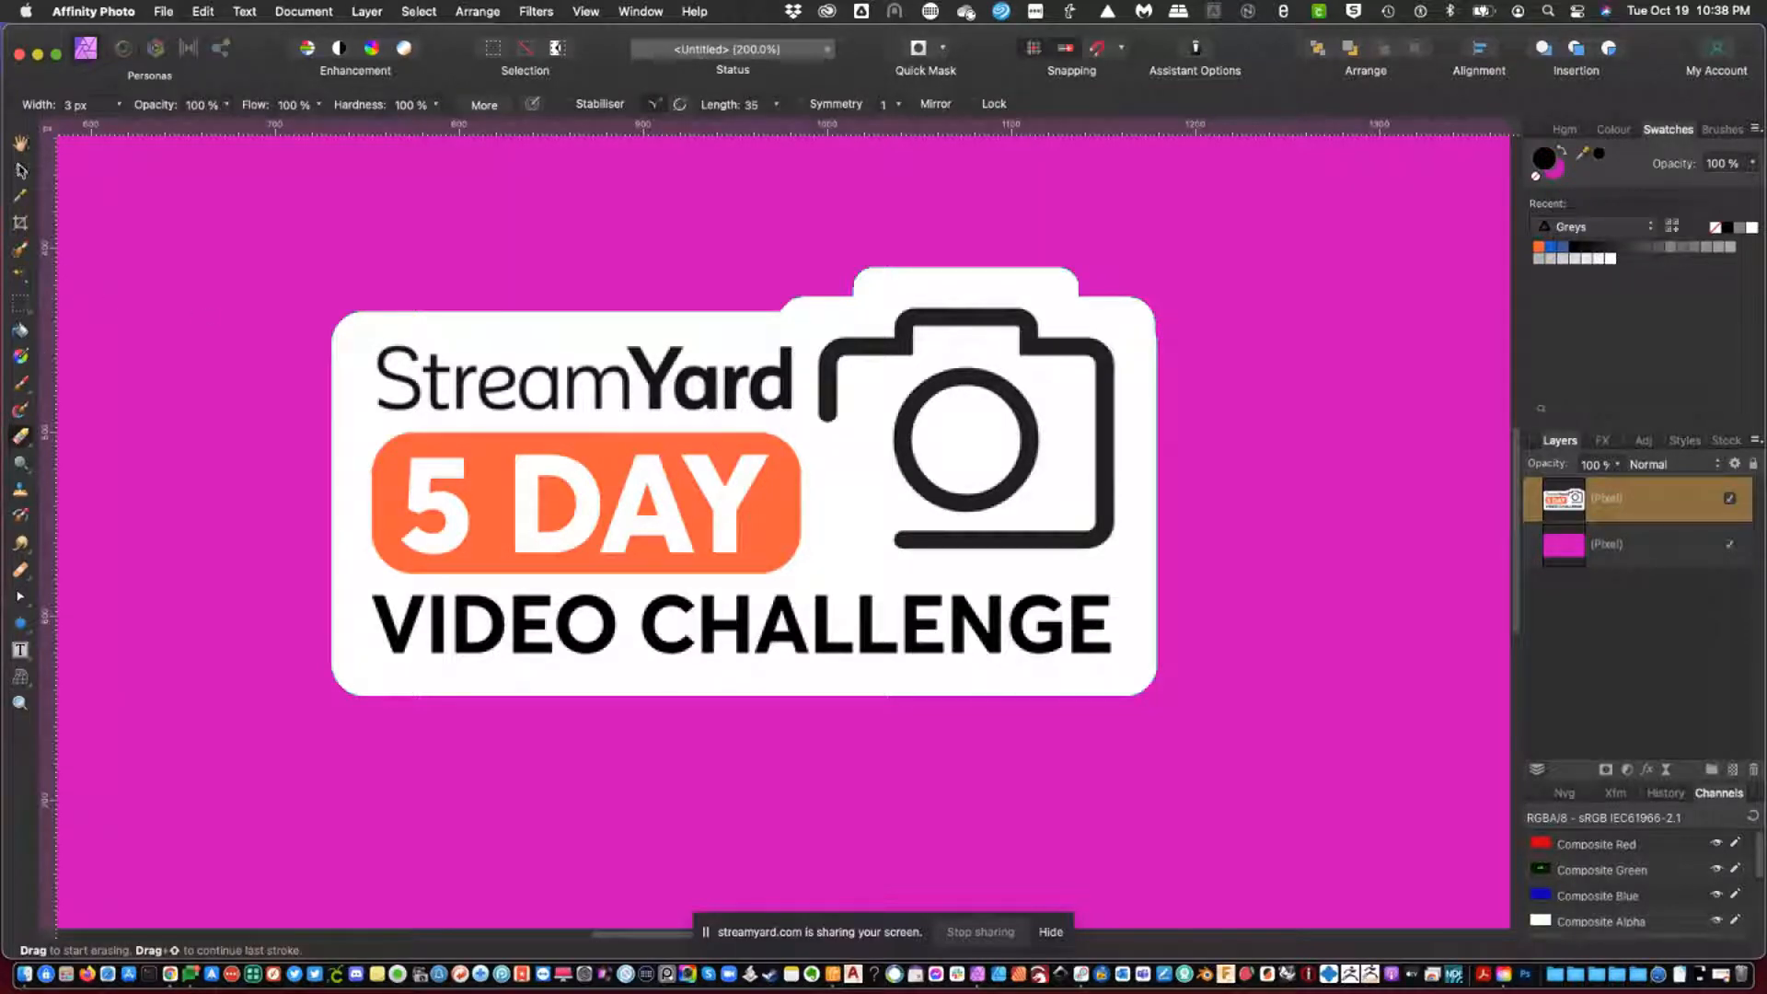
{"action": "left_click", "coordinate": [20, 169]}
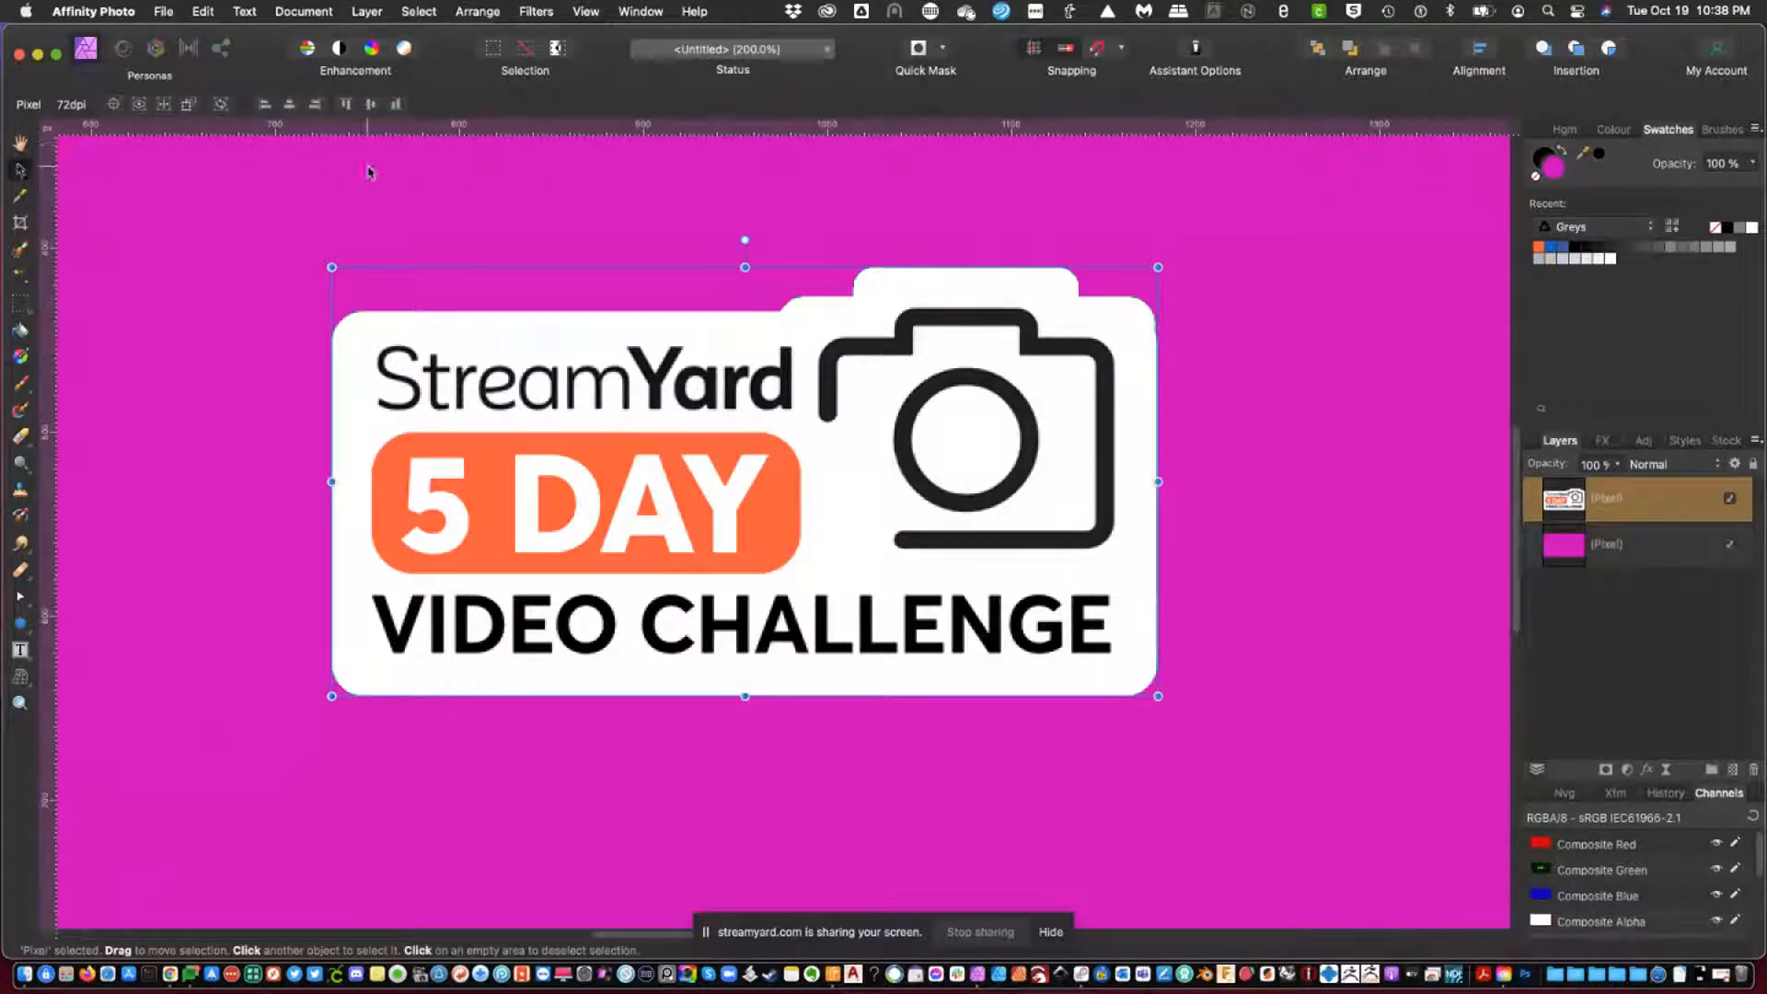
{"action": "left_click", "coordinate": [20, 287]}
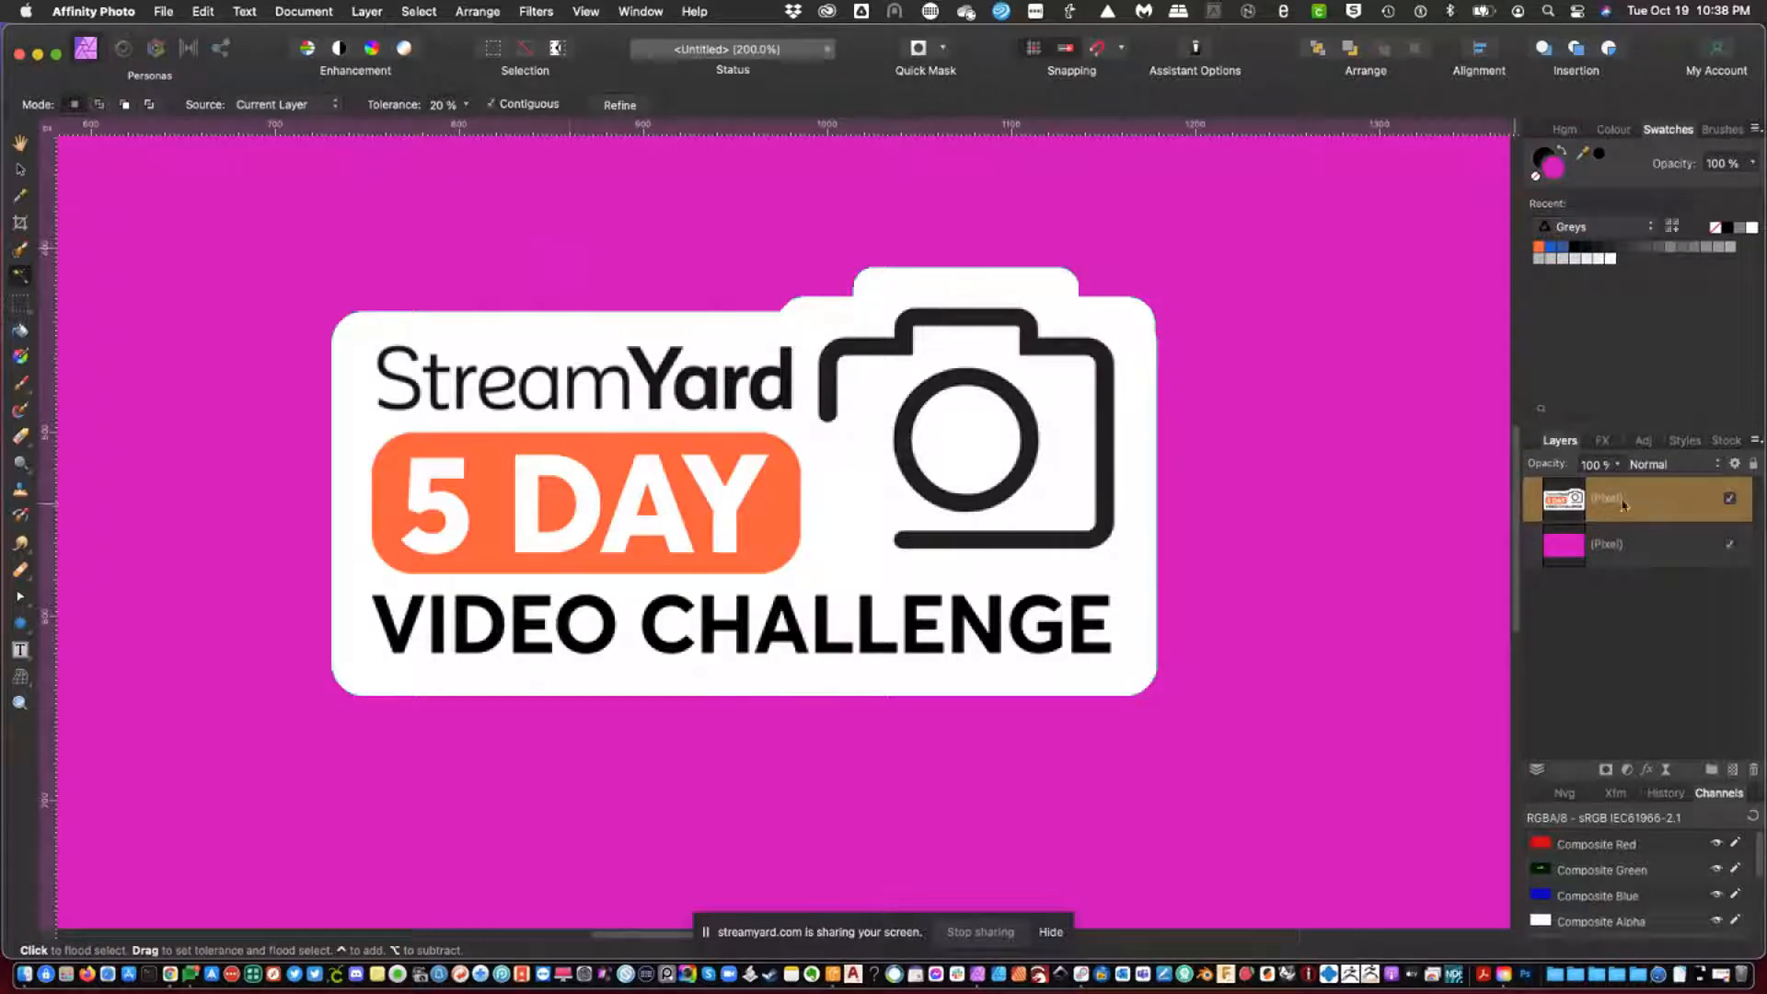
{"action": "left_click", "coordinate": [1101, 214]}
{"action": "key", "text": "super+0"}
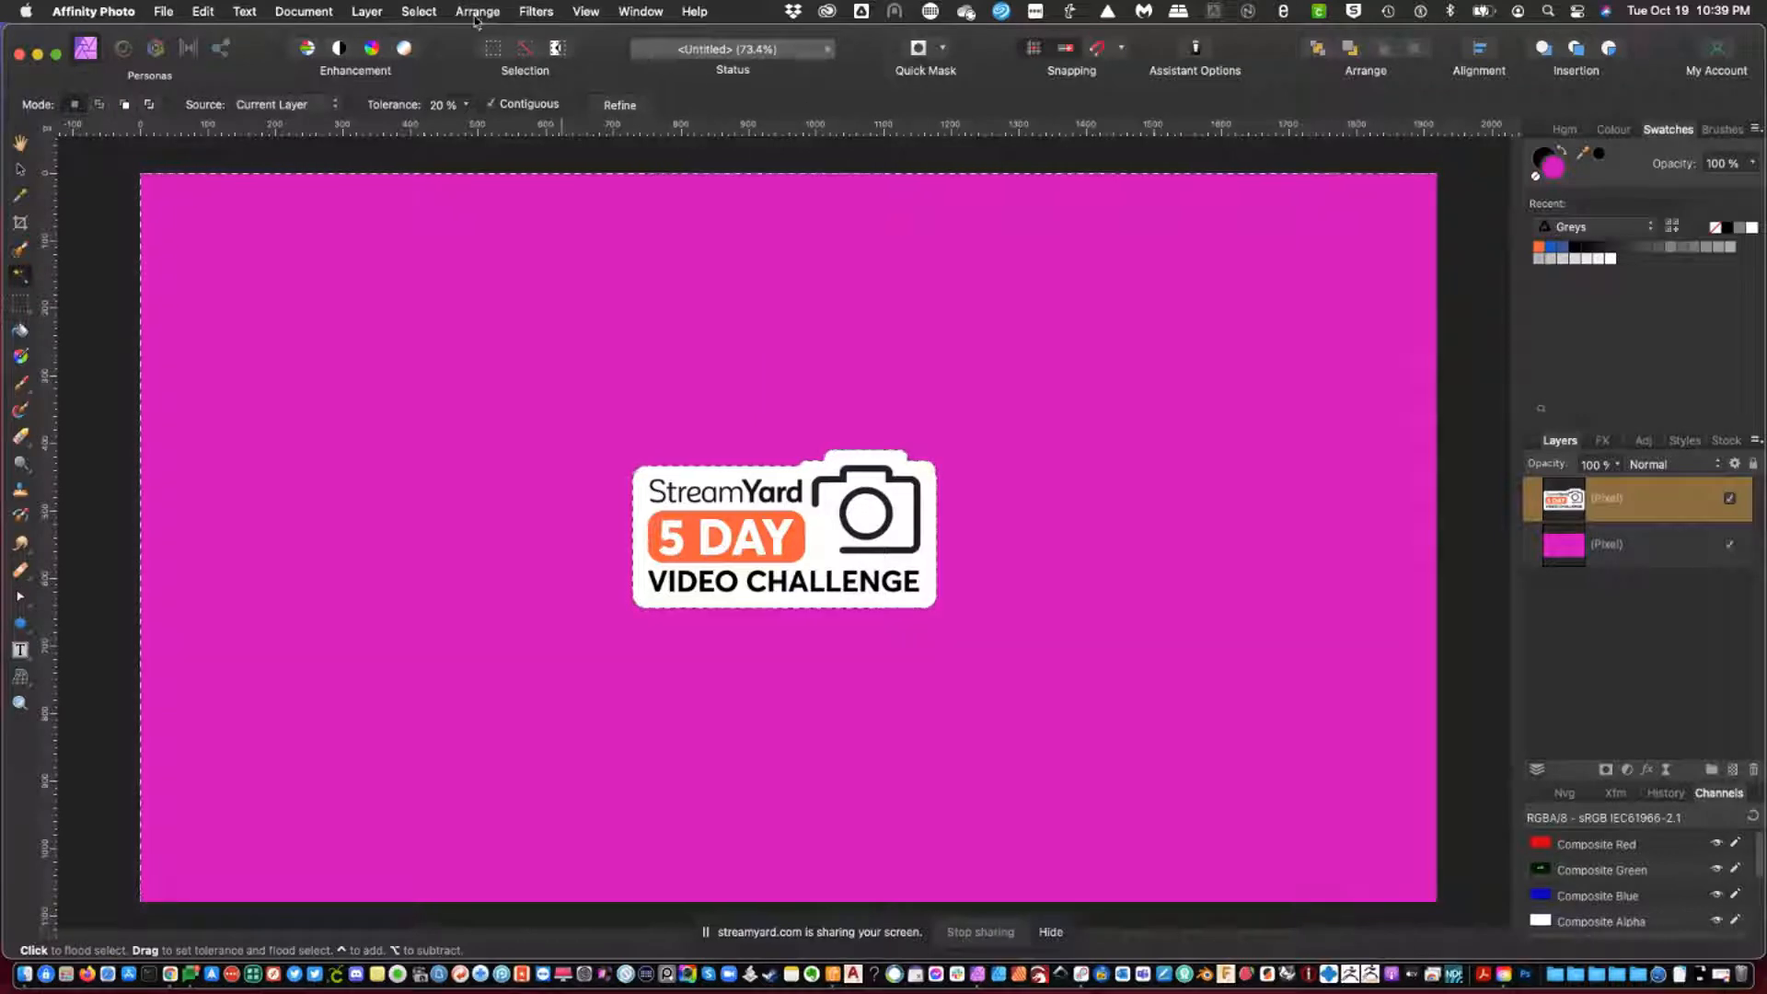
{"action": "left_click", "coordinate": [418, 12]}
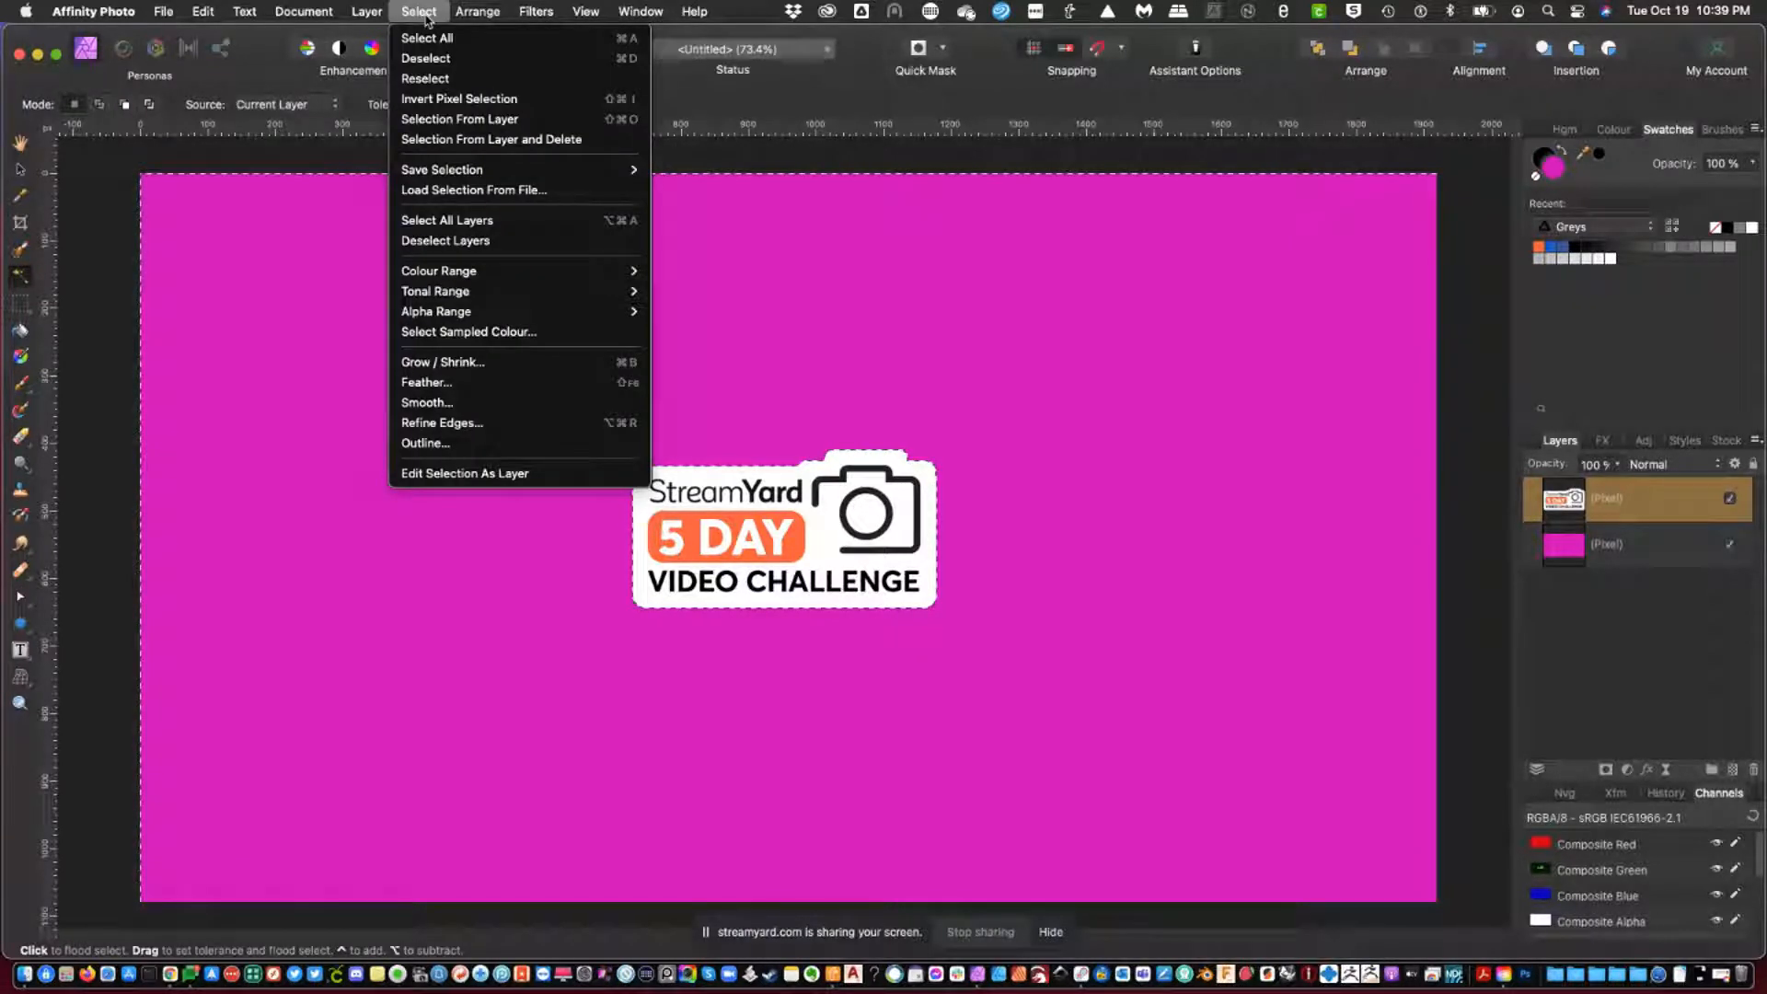
{"action": "left_click", "coordinate": [458, 100]}
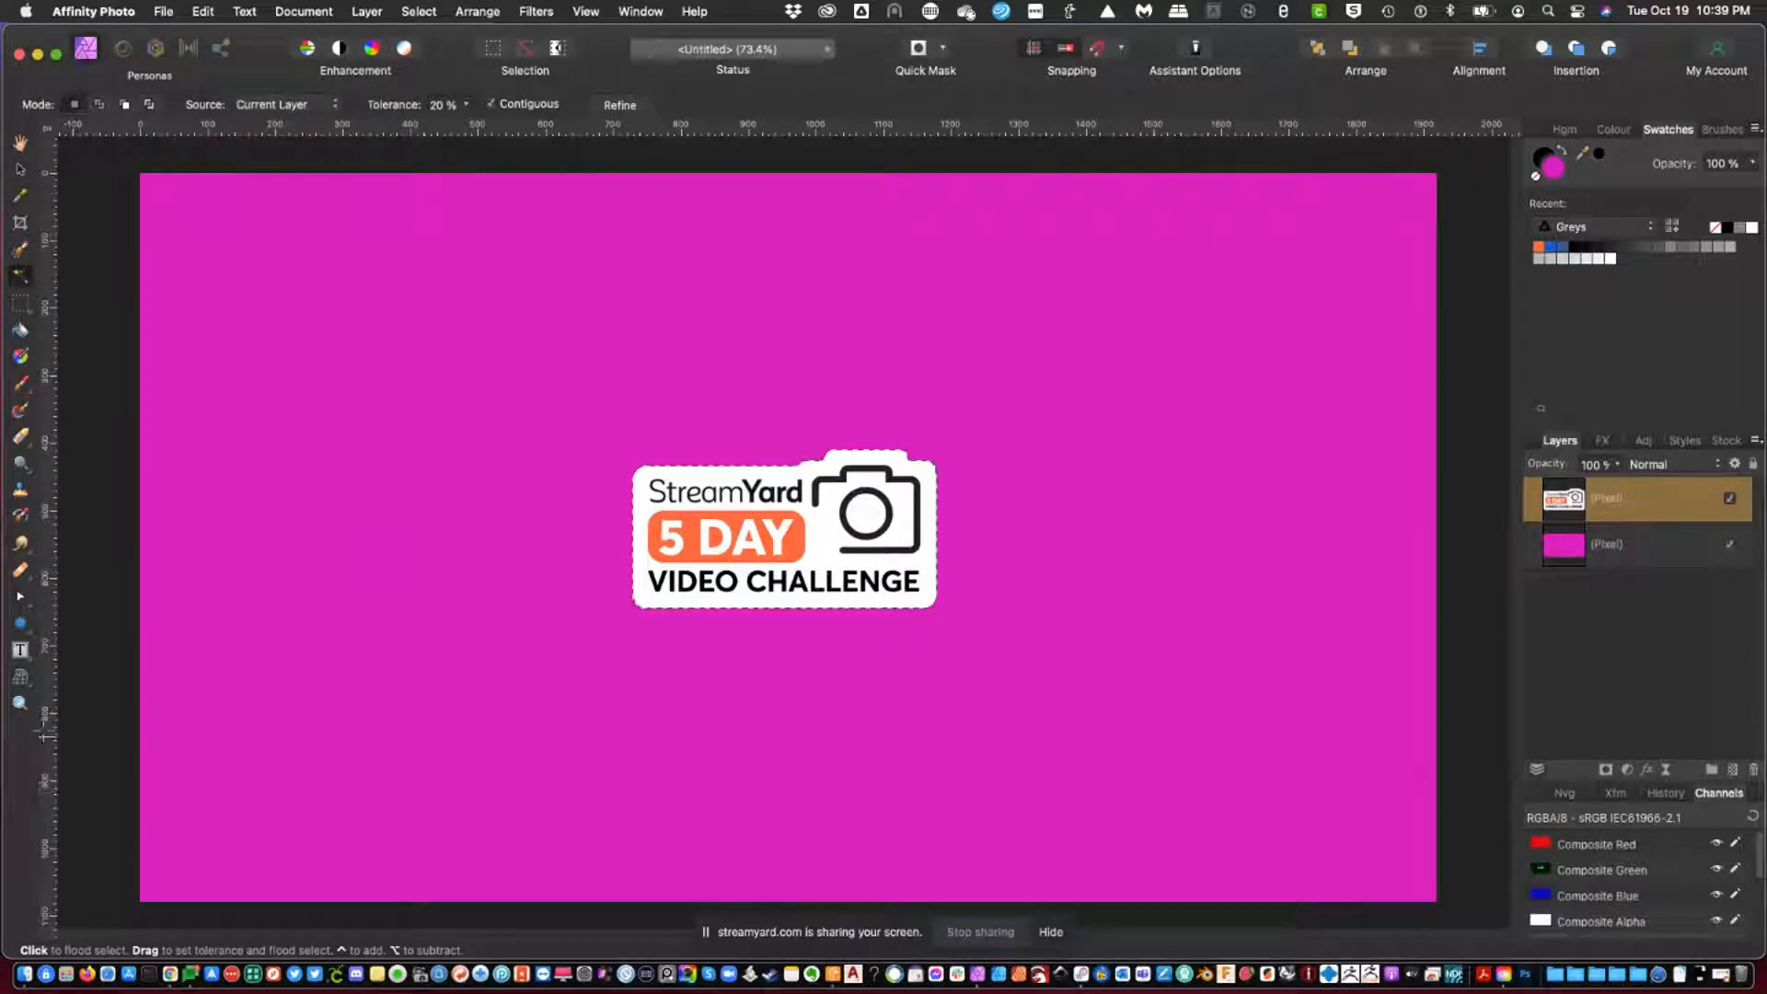
Examine the selection outline around the logo at 300% zoom and the commands available for modifying it.
{"action": "left_click", "coordinate": [20, 702]}
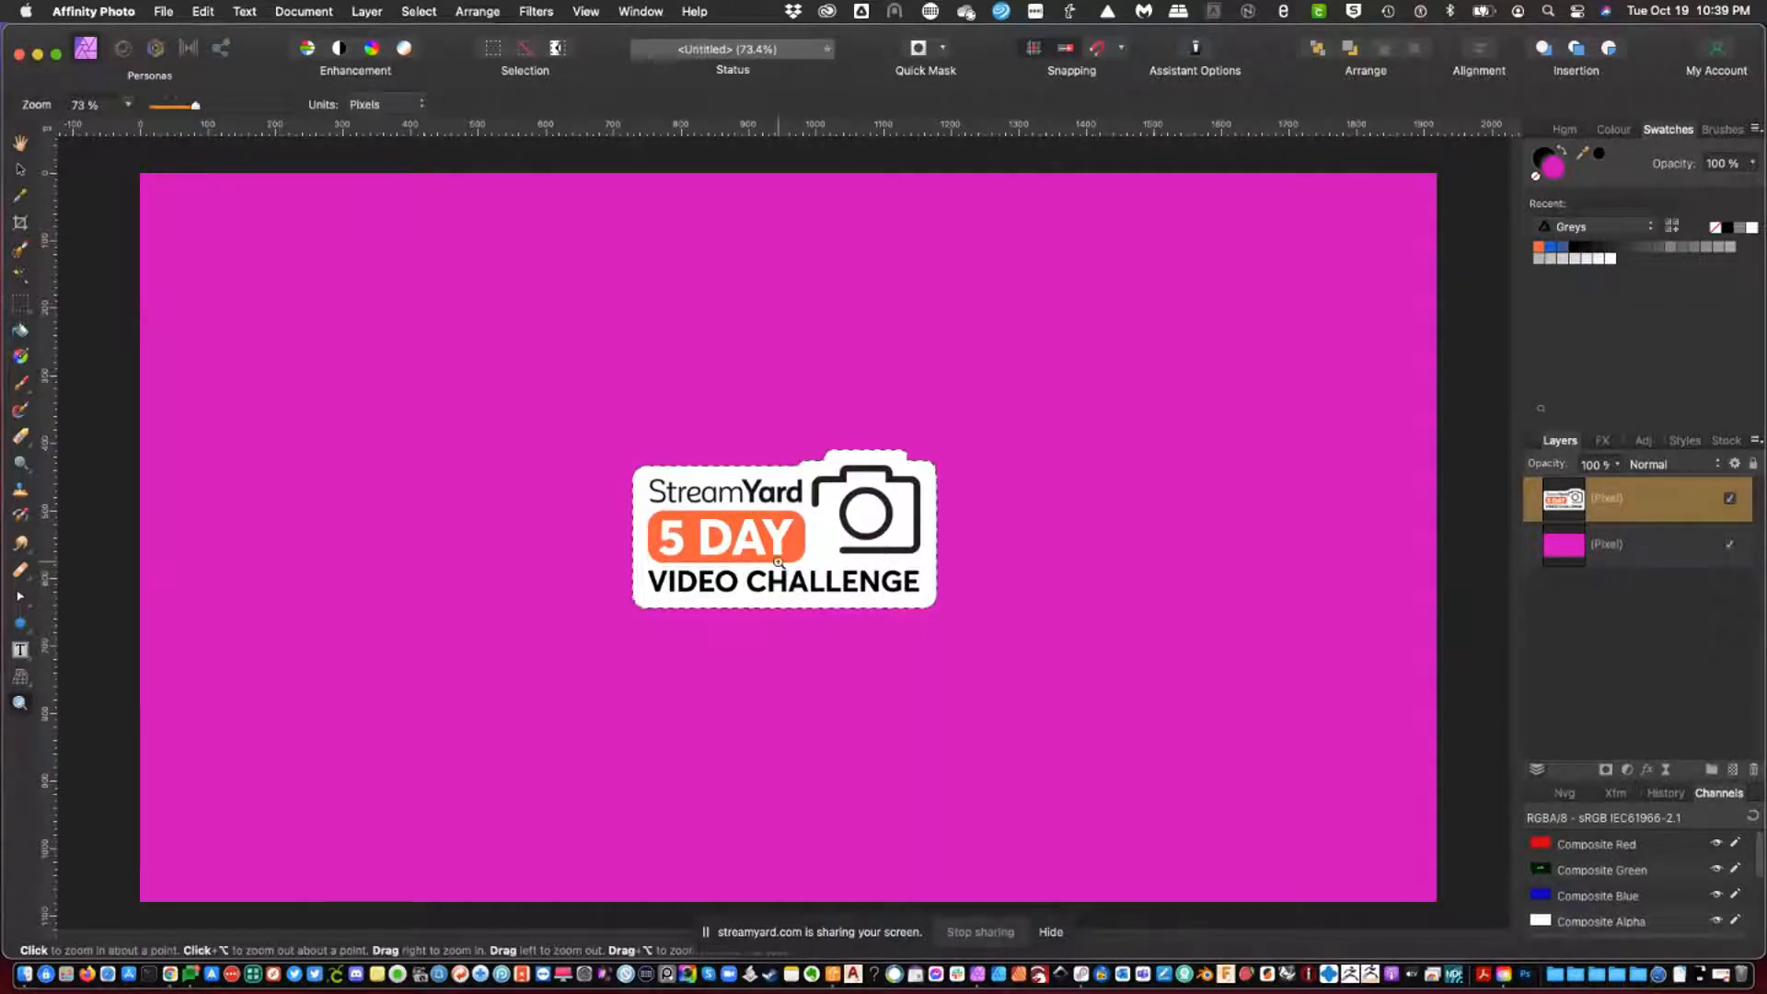
{"action": "left_click", "coordinate": [777, 561]}
{"action": "left_click", "coordinate": [777, 561]}
{"action": "left_click", "coordinate": [777, 561]}
{"action": "left_click", "coordinate": [776, 560]}
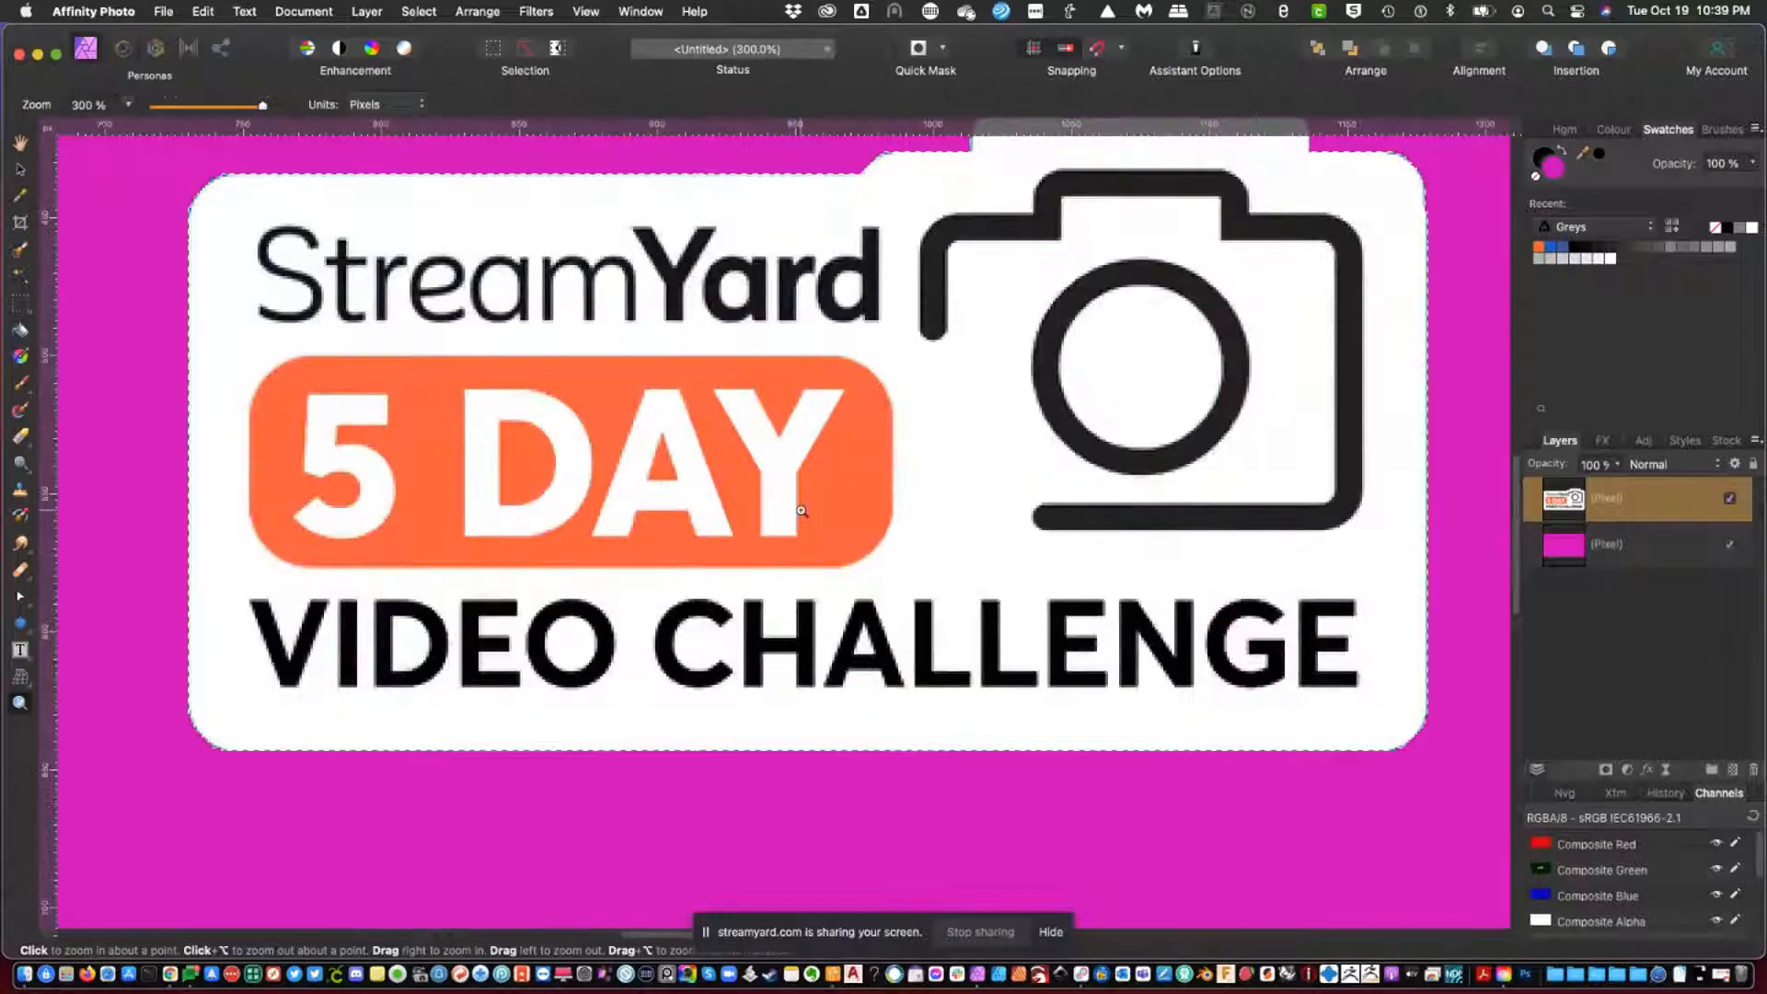
{"action": "scroll", "coordinate": [777, 561], "scroll_direction": "down", "scroll_amount": 1}
{"action": "scroll", "coordinate": [809, 501], "scroll_direction": "up", "scroll_amount": 3}
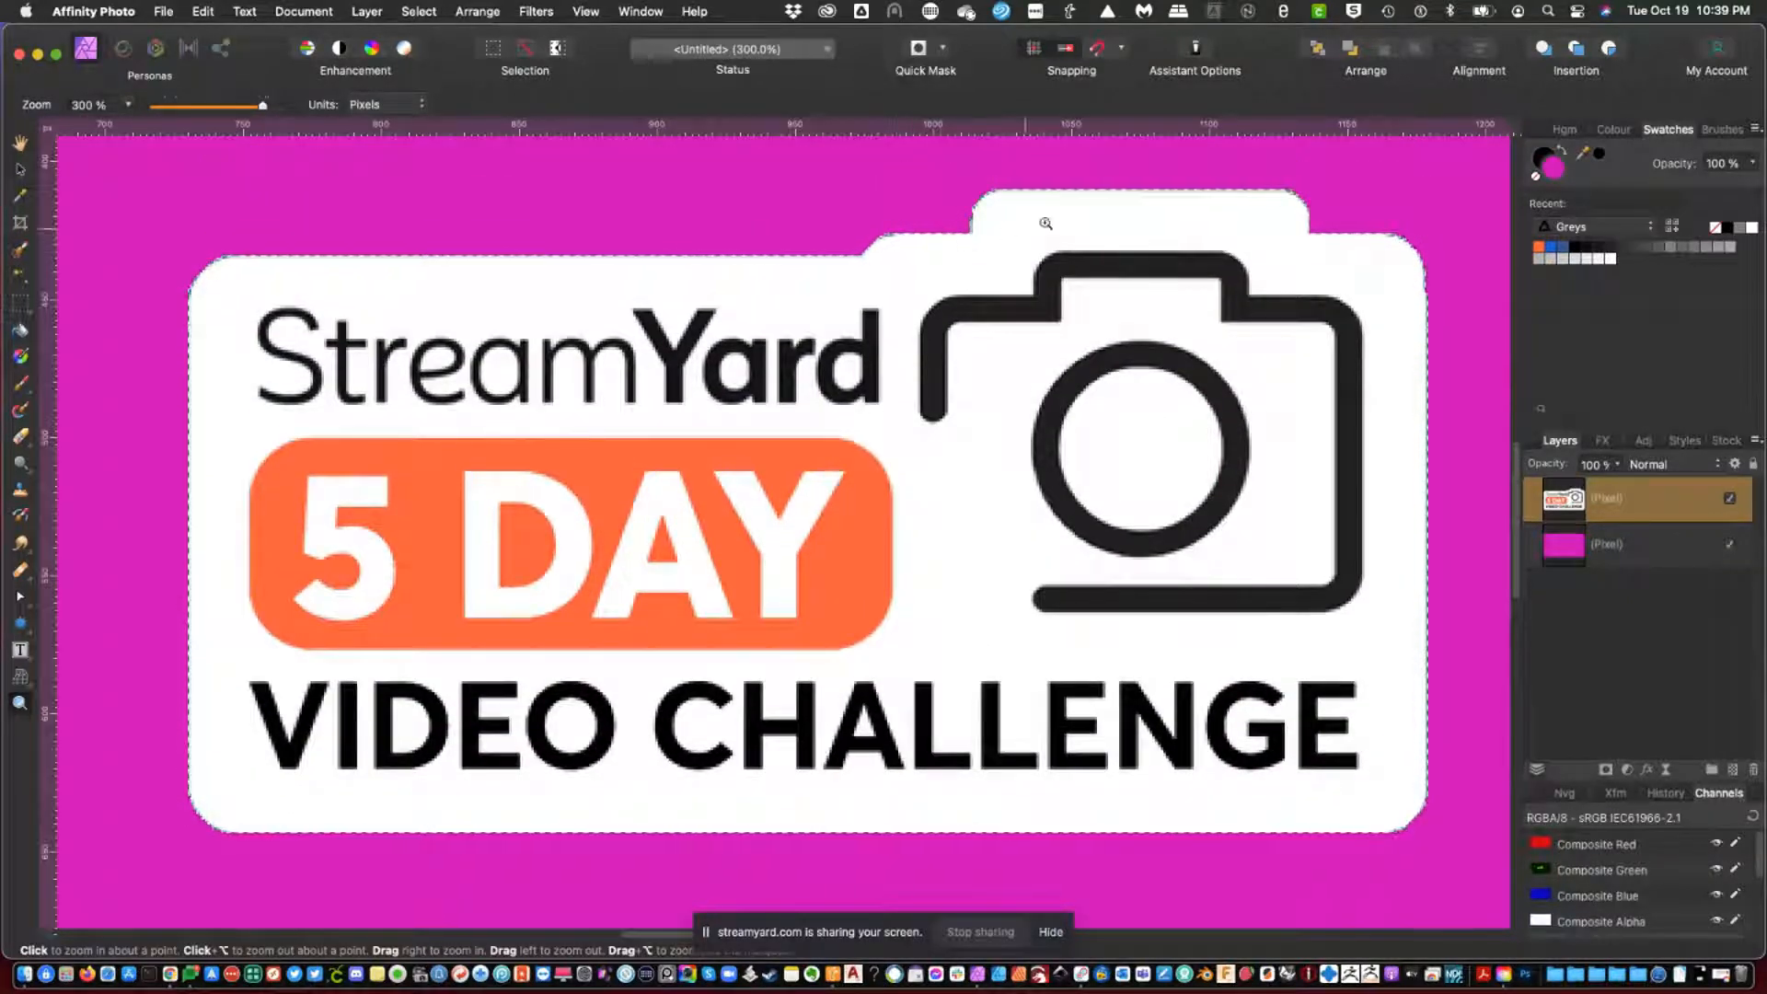
{"action": "left_click", "coordinate": [369, 12]}
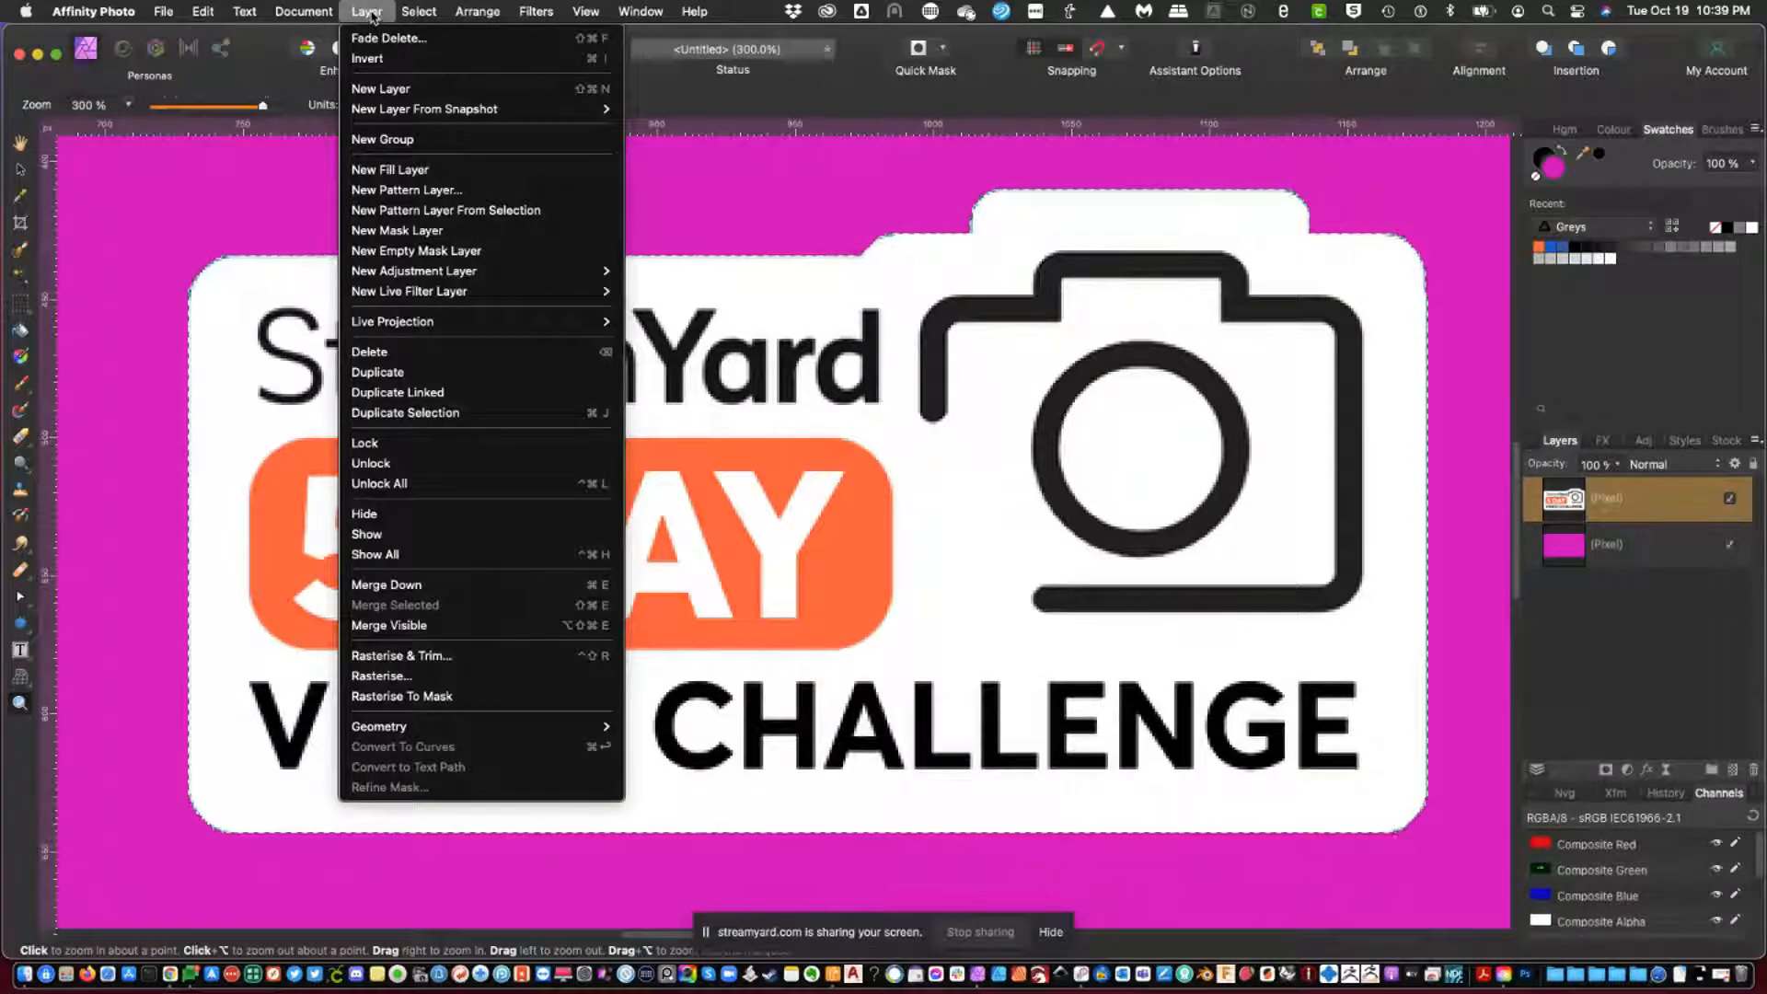
{"action": "mouse_move", "coordinate": [408, 12]}
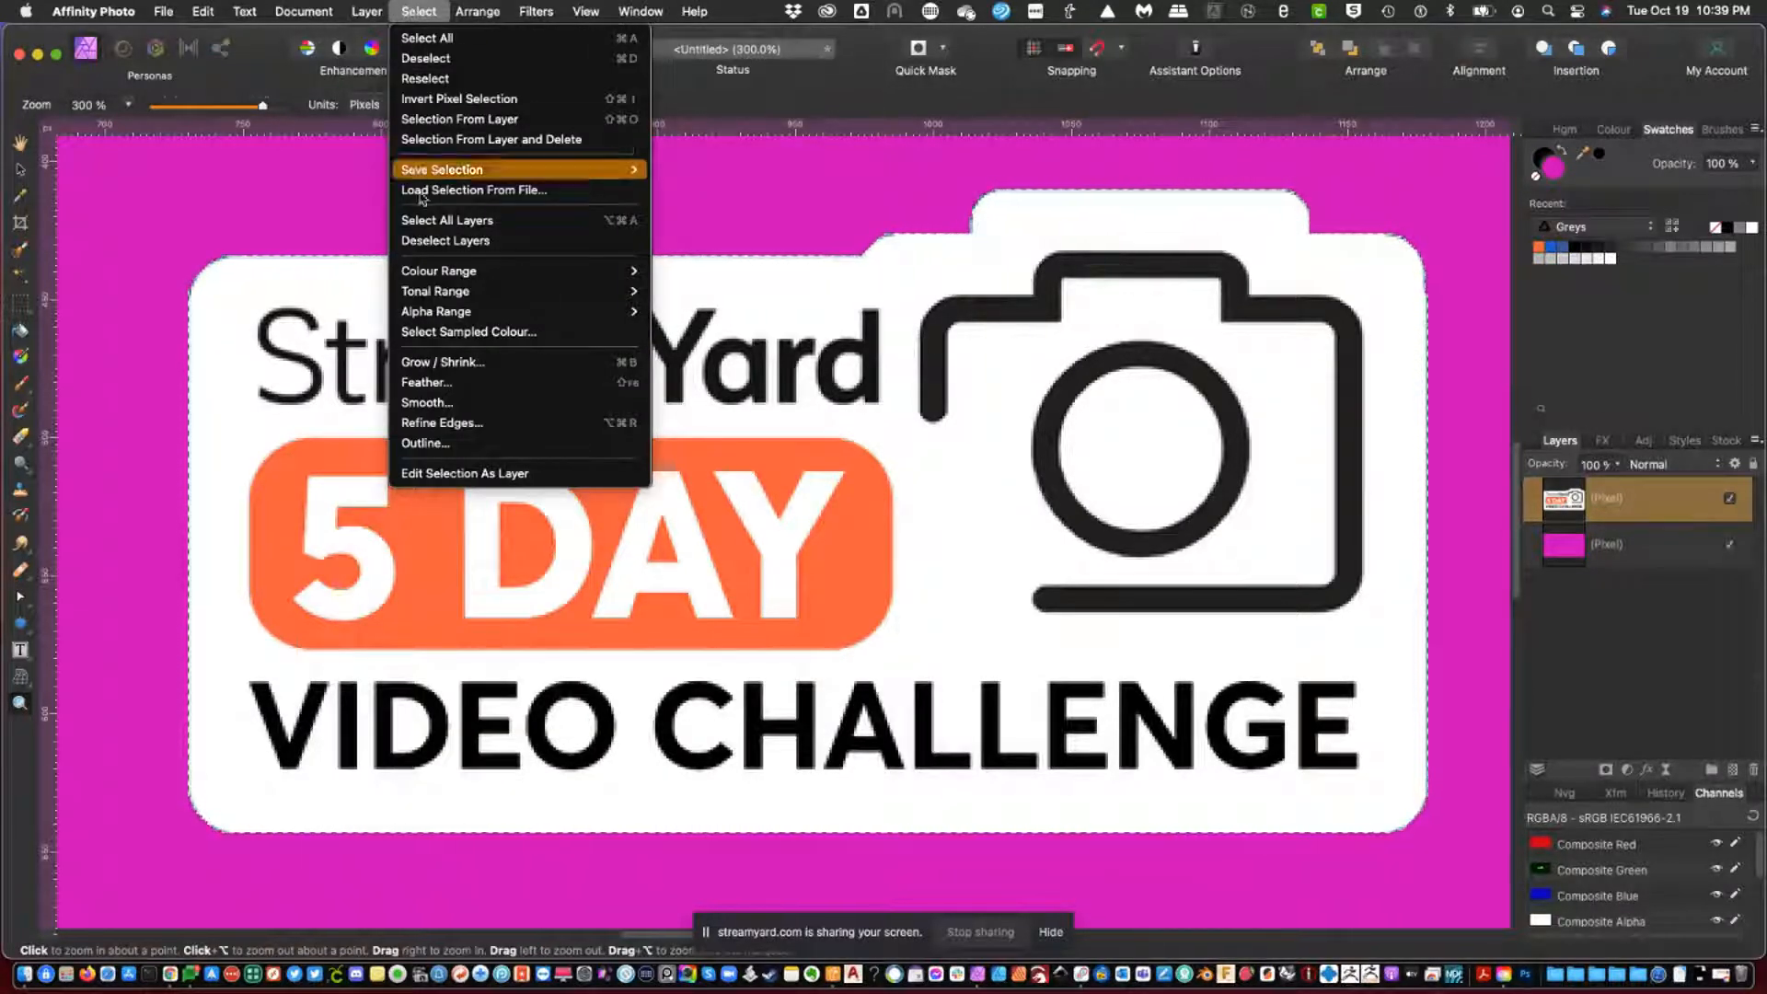
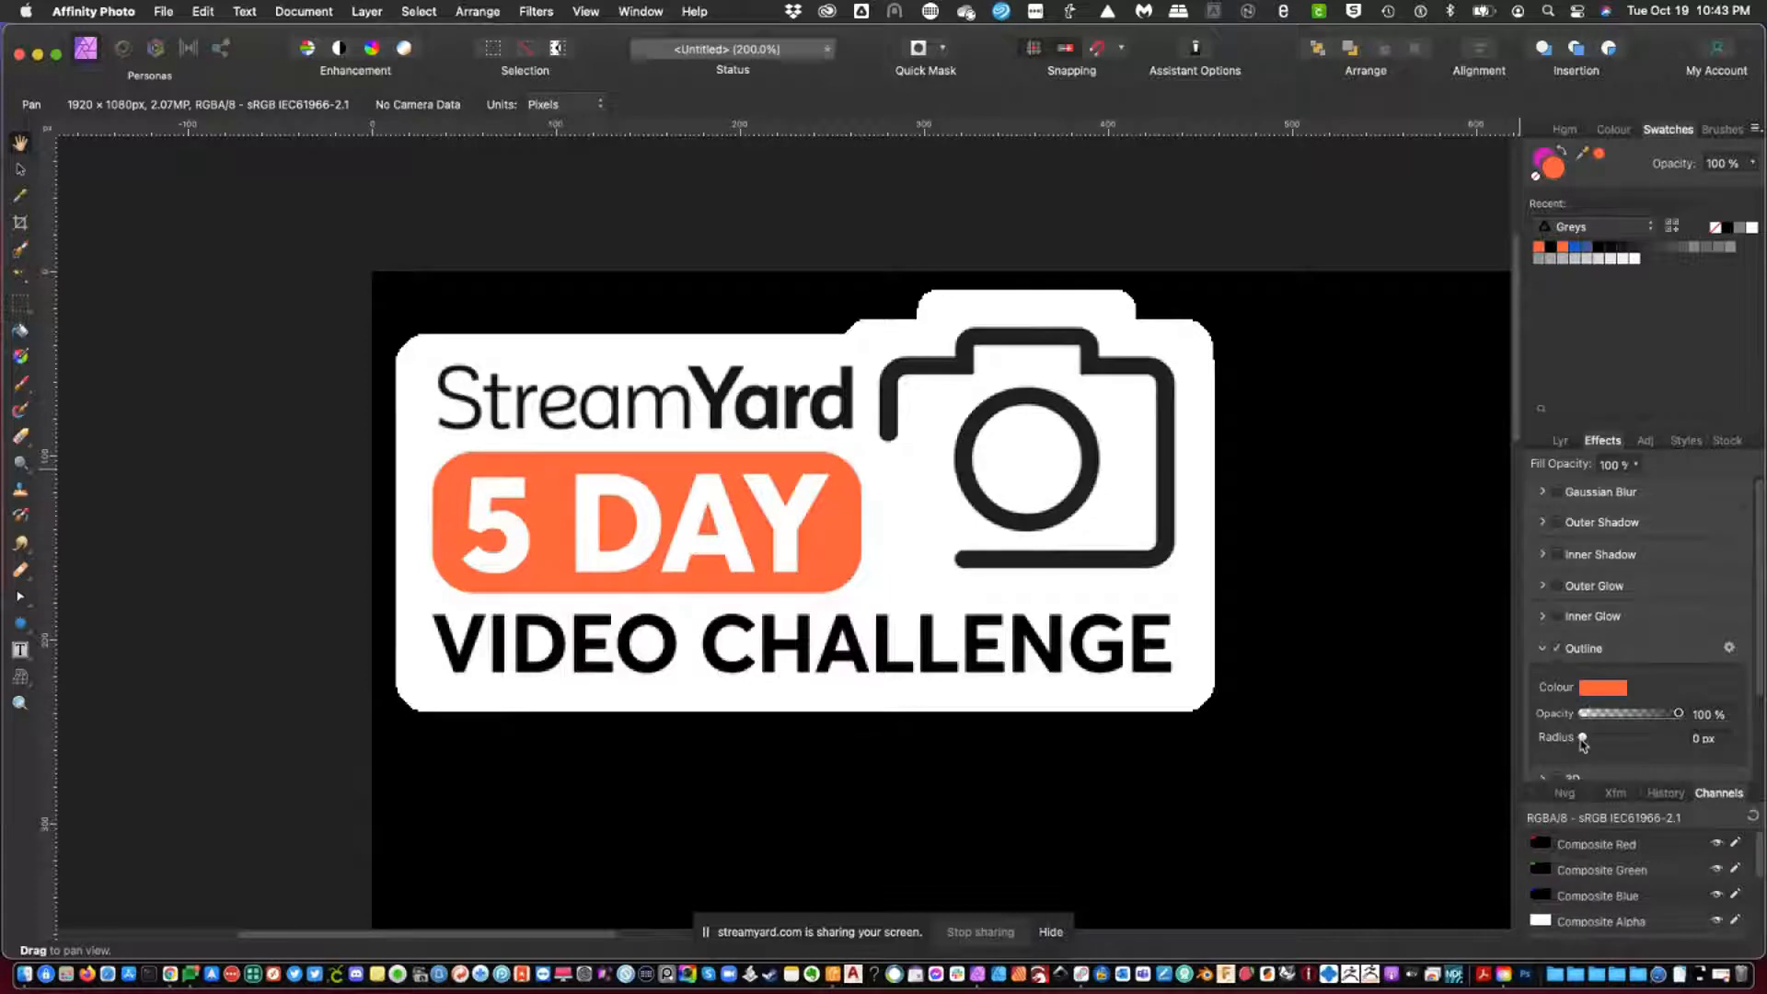
Set the radius of the logo's orange outline effect to 5 px.
{"action": "left_click_drag", "start_coordinate": [1585, 740], "coordinate": [1617, 740]}
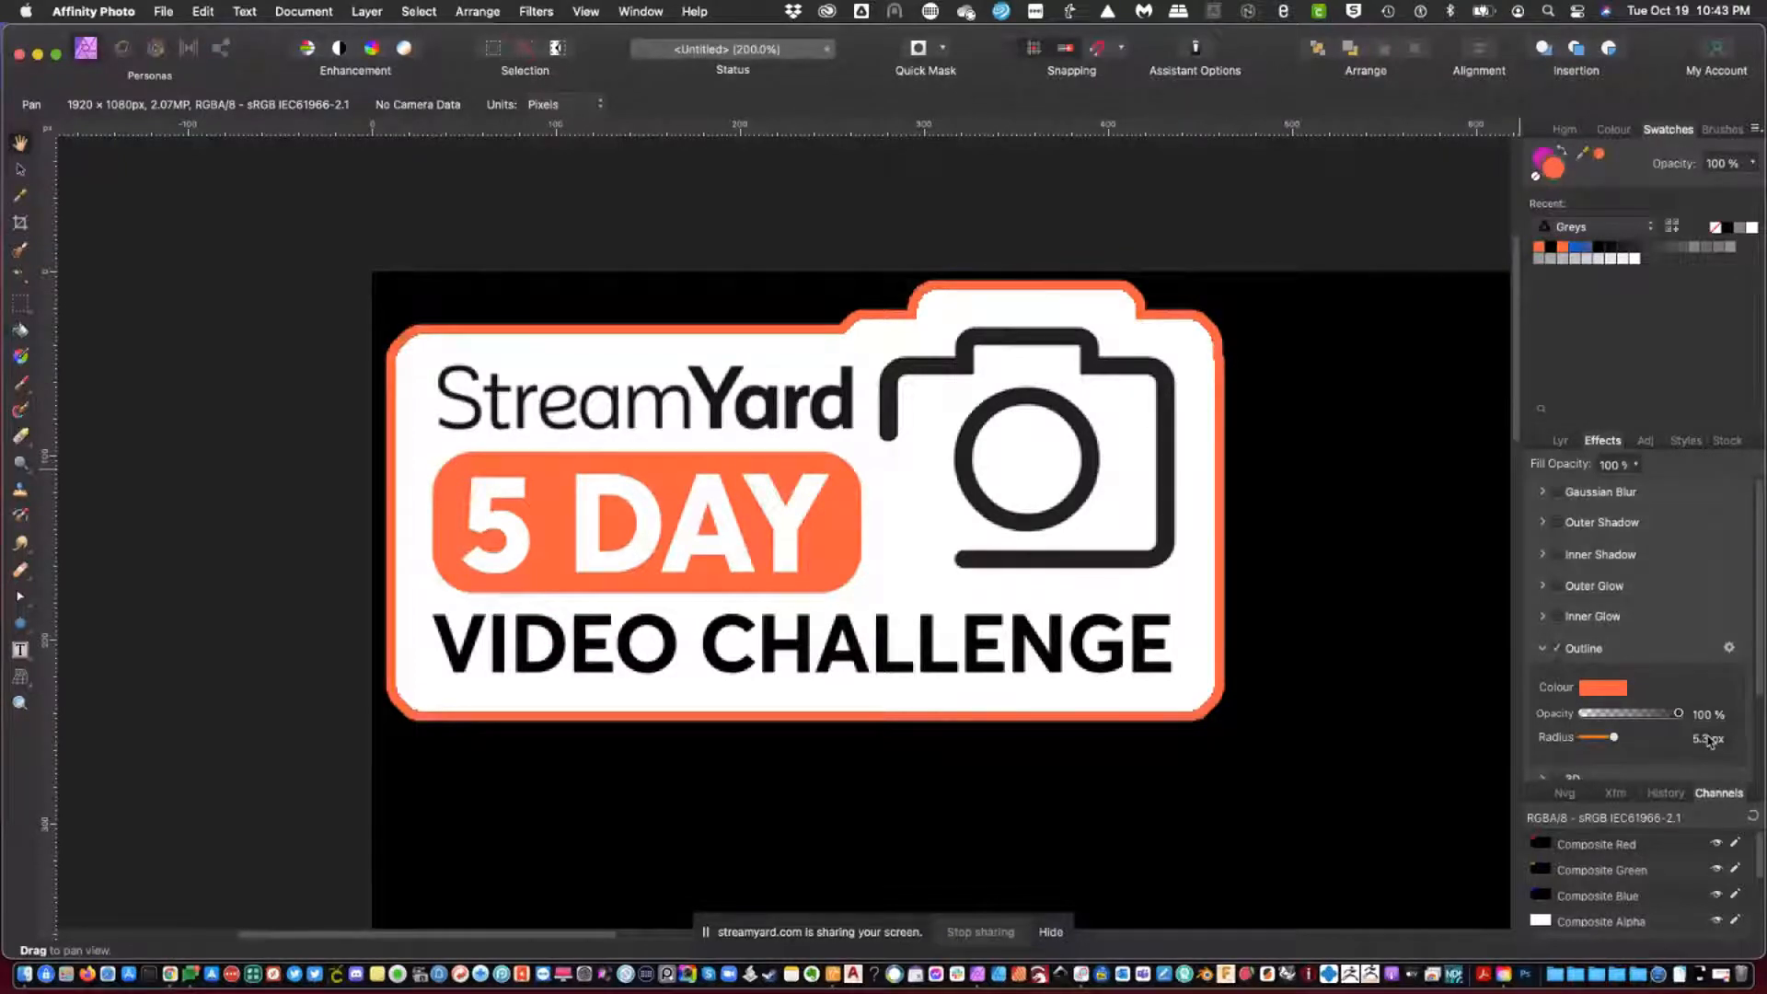
{"action": "left_click_drag", "start_coordinate": [1707, 737], "coordinate": [1683, 726]}
{"action": "key", "text": "BackSpace"}
{"action": "key", "text": "BackSpace"}
{"action": "type", "text": "5"}
{"action": "key", "text": "Return"}
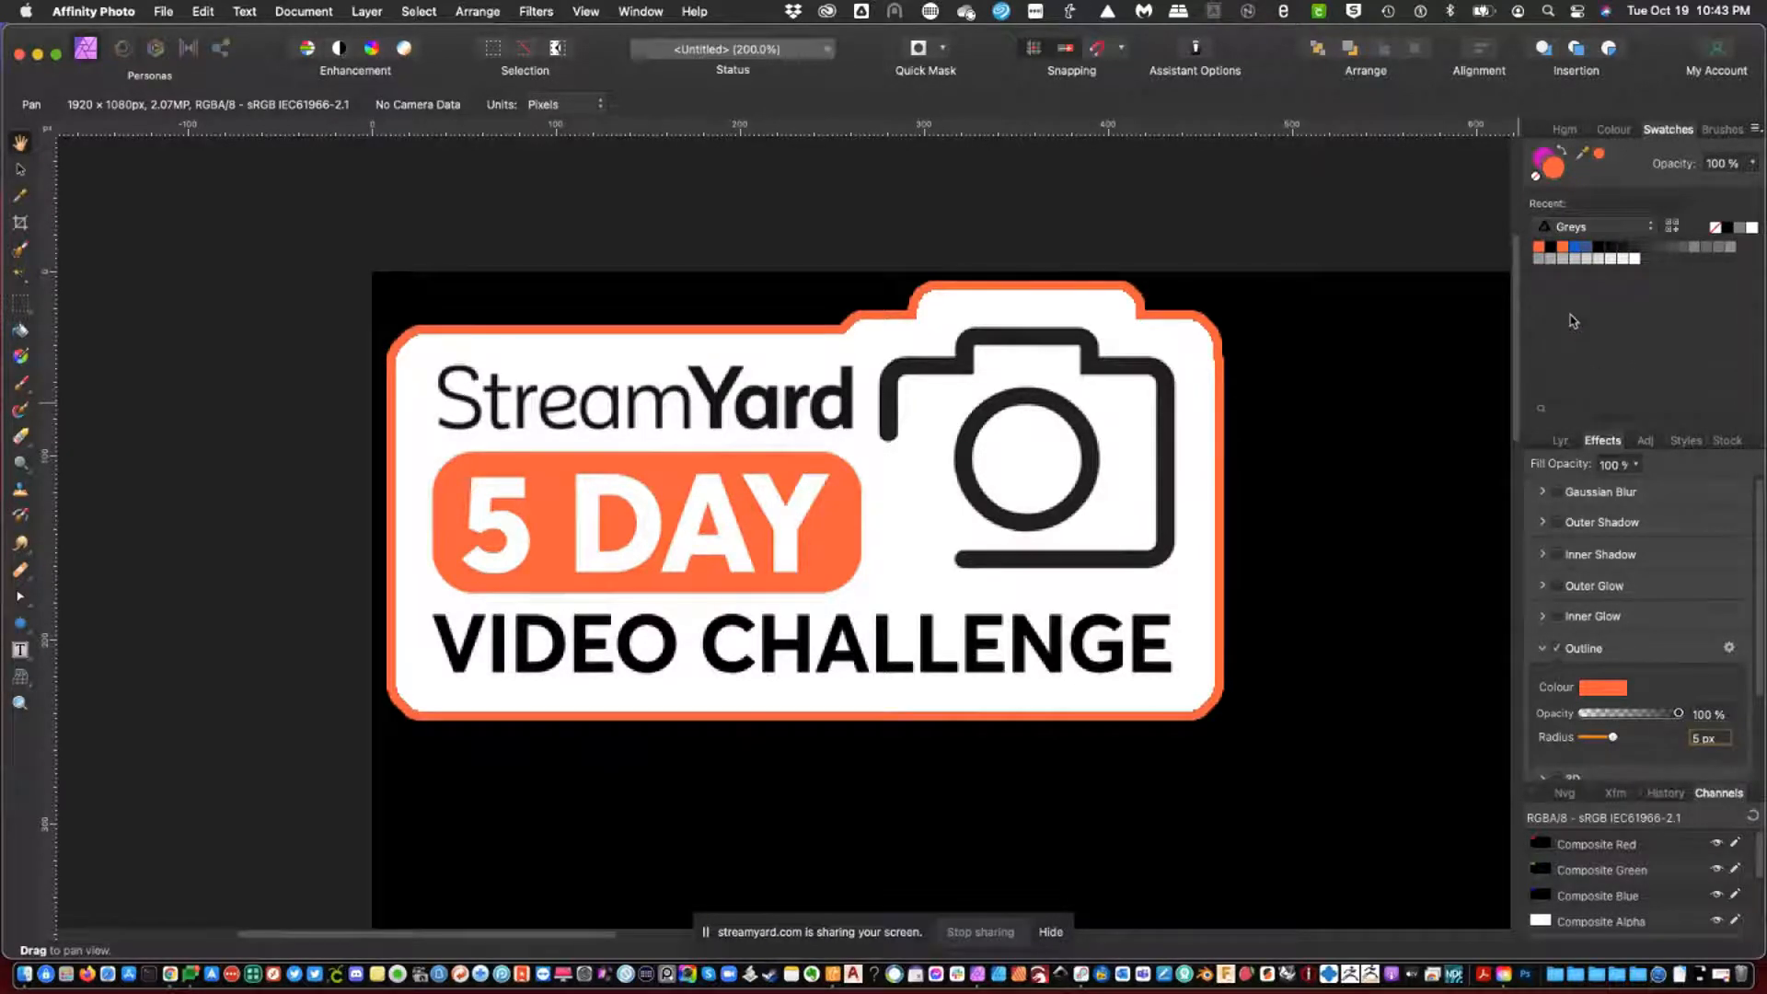
Add a text frame containing "3" on the black area beside the camera and colour the text orange.
{"action": "left_click", "coordinate": [20, 650]}
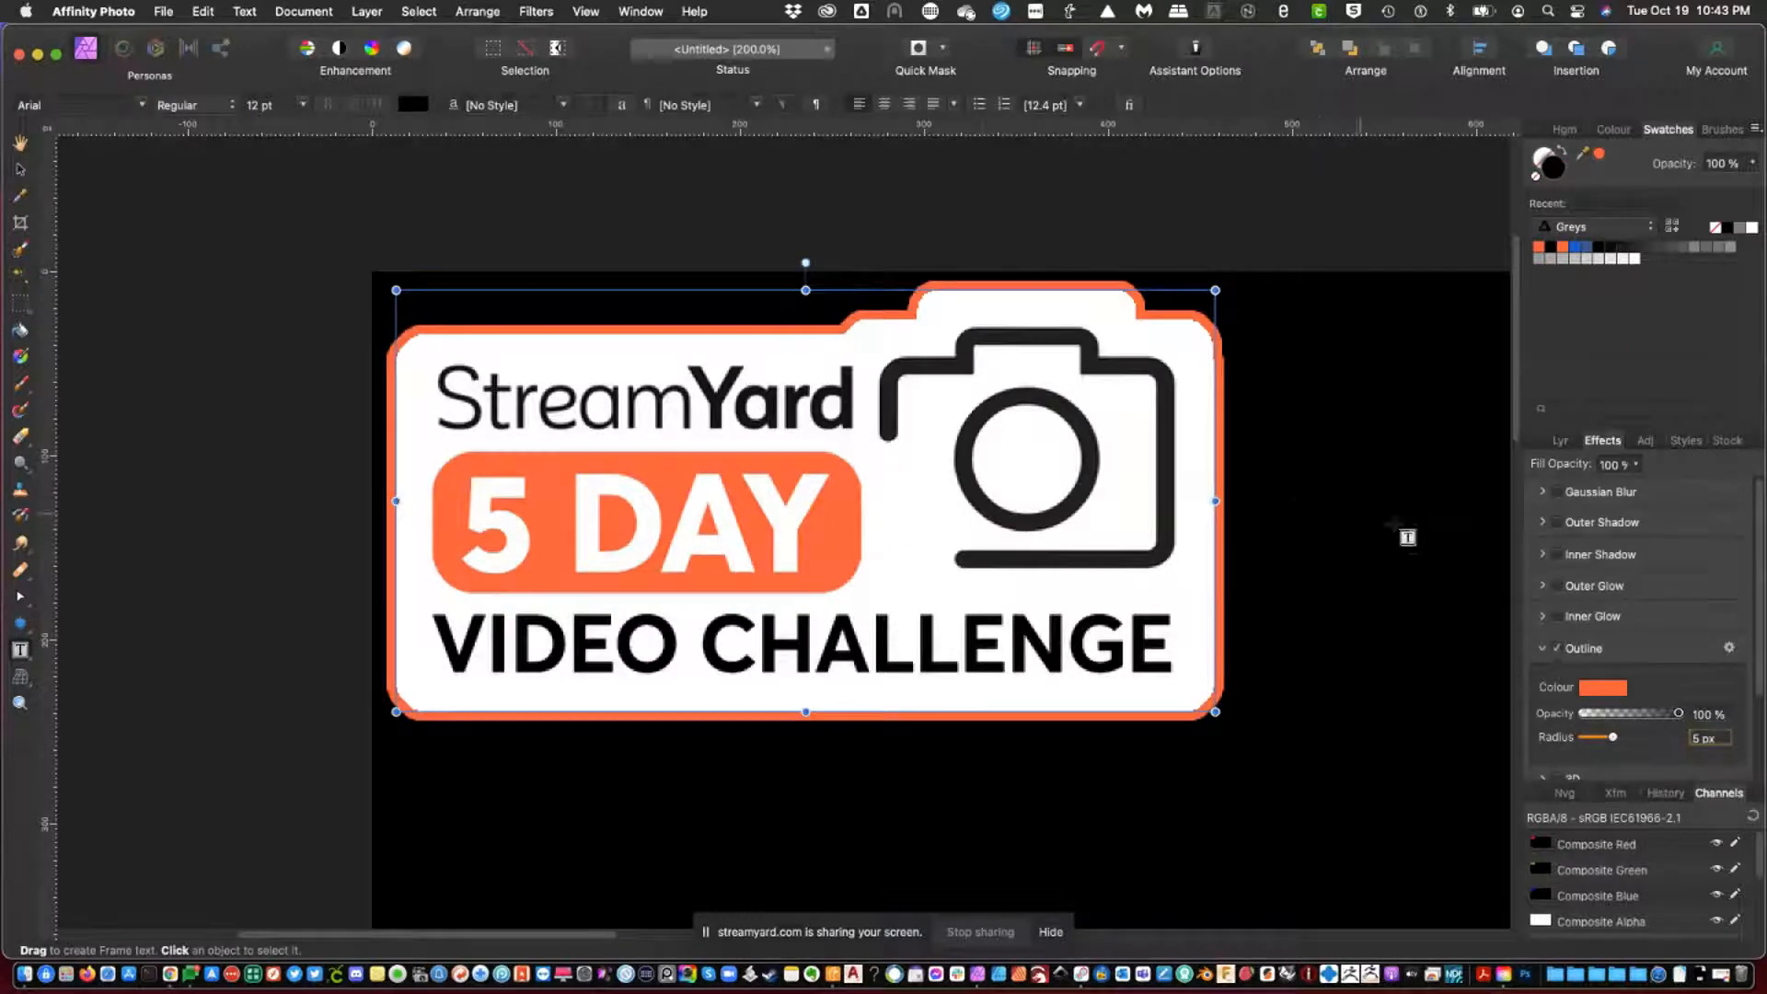
{"action": "left_click", "coordinate": [1560, 441]}
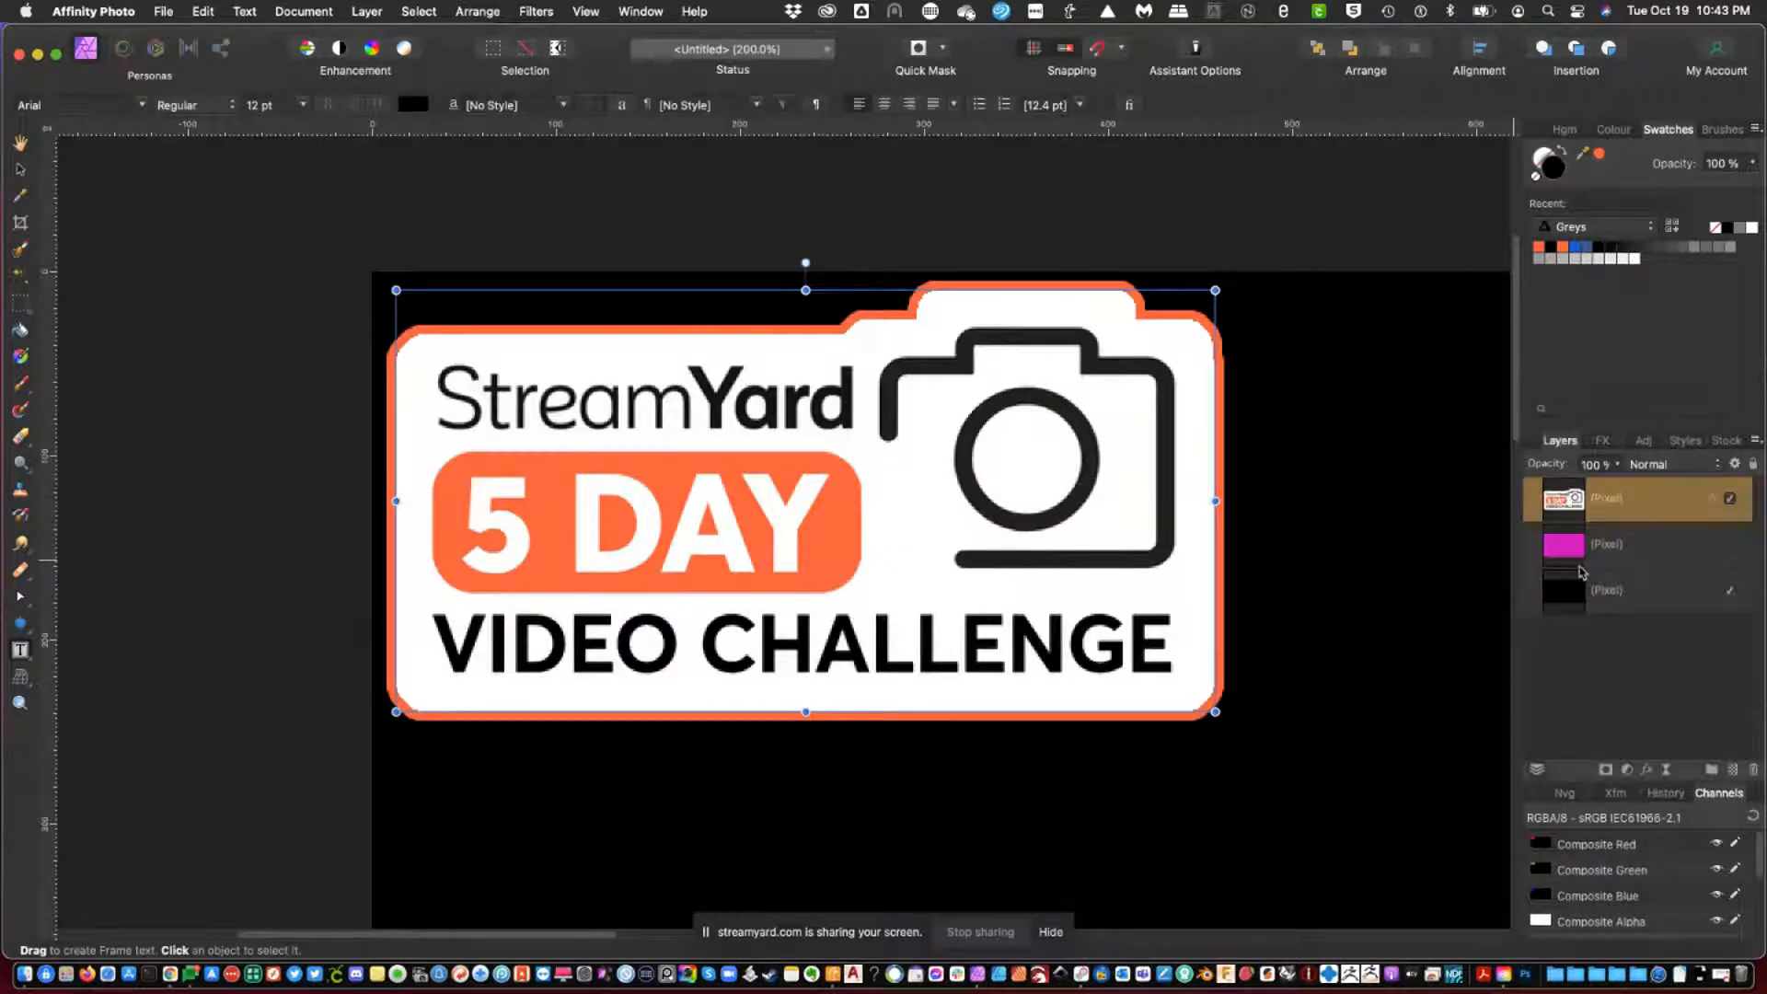
{"action": "left_click_drag", "start_coordinate": [1254, 345], "coordinate": [1398, 521]}
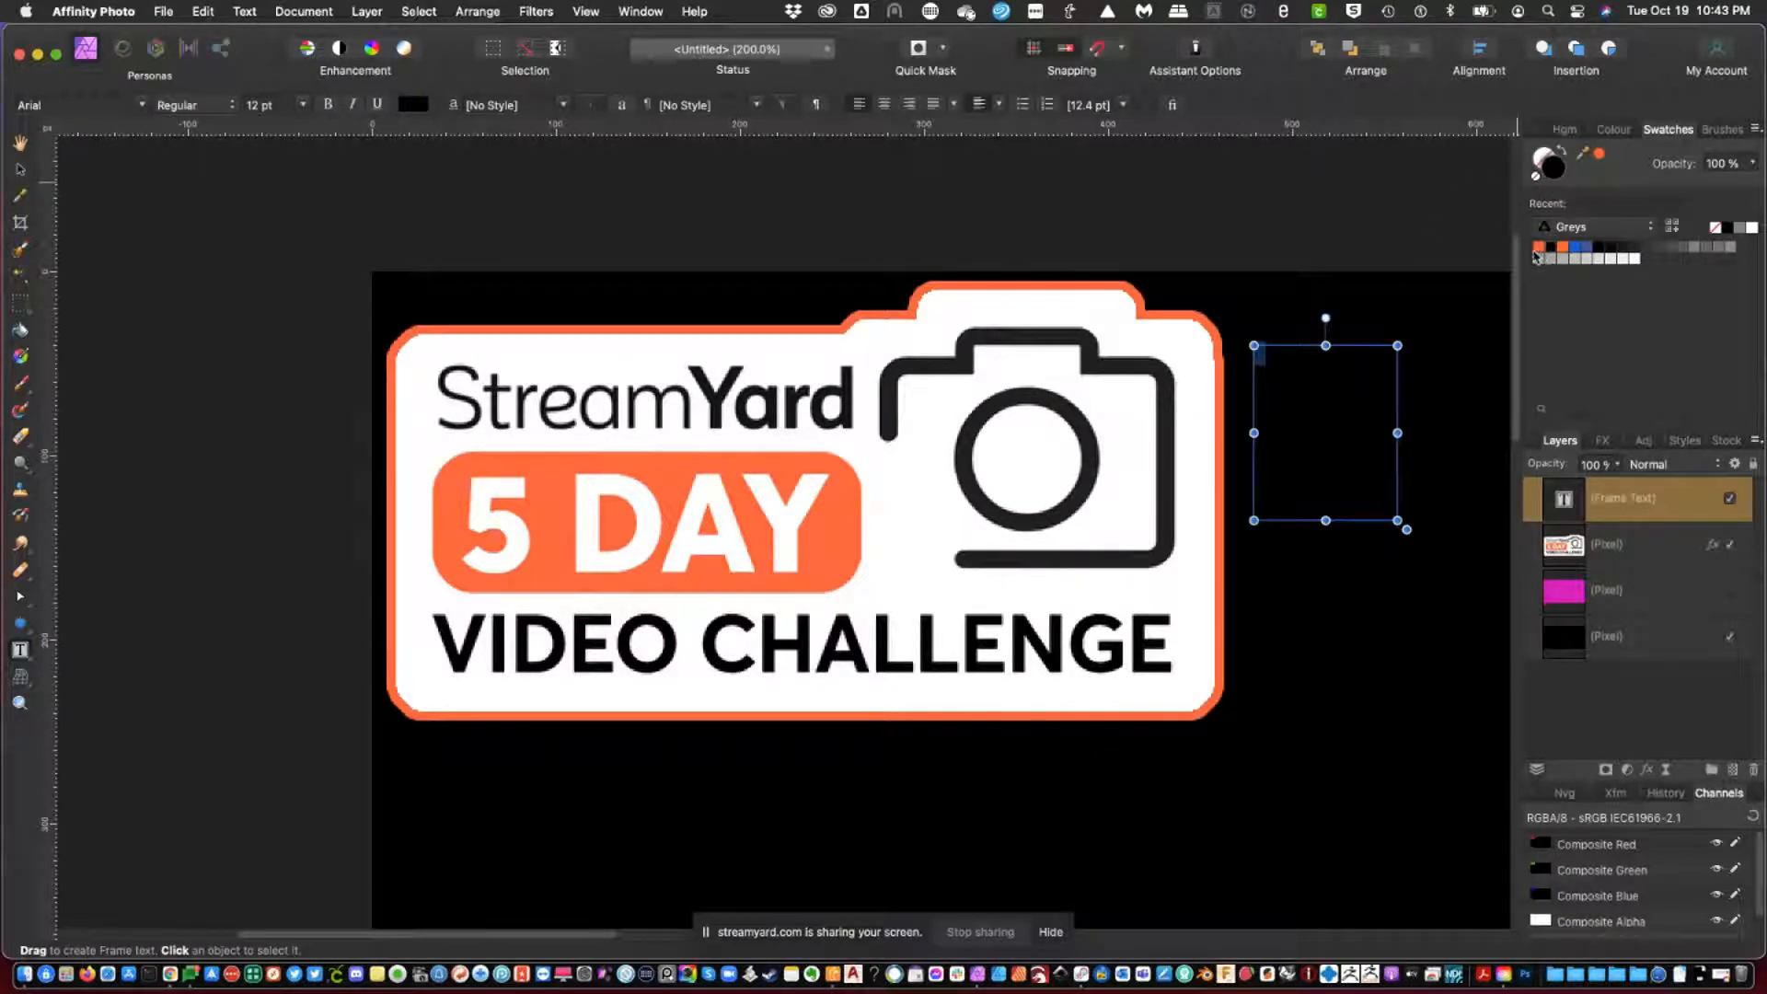
{"action": "left_click", "coordinate": [1538, 248]}
Format the "3" as 48 pt bold italic Arial and centre it in its frame.
{"action": "left_click", "coordinate": [302, 105]}
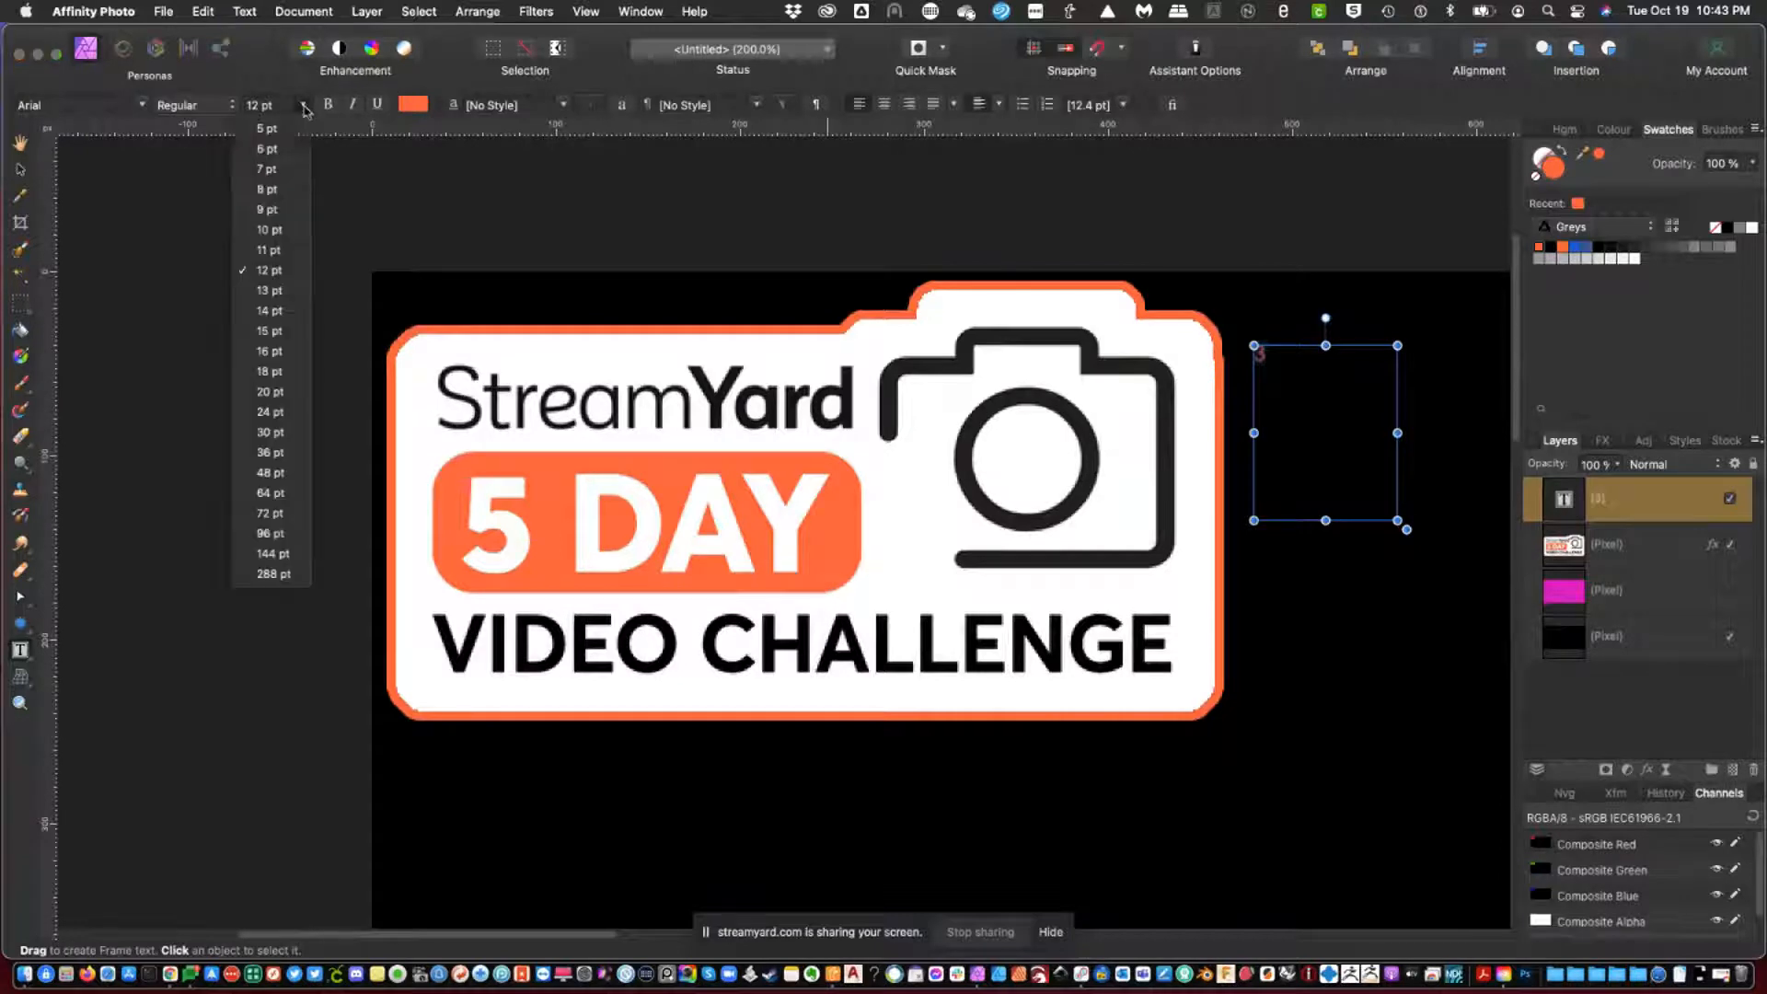
{"action": "left_click", "coordinate": [273, 474]}
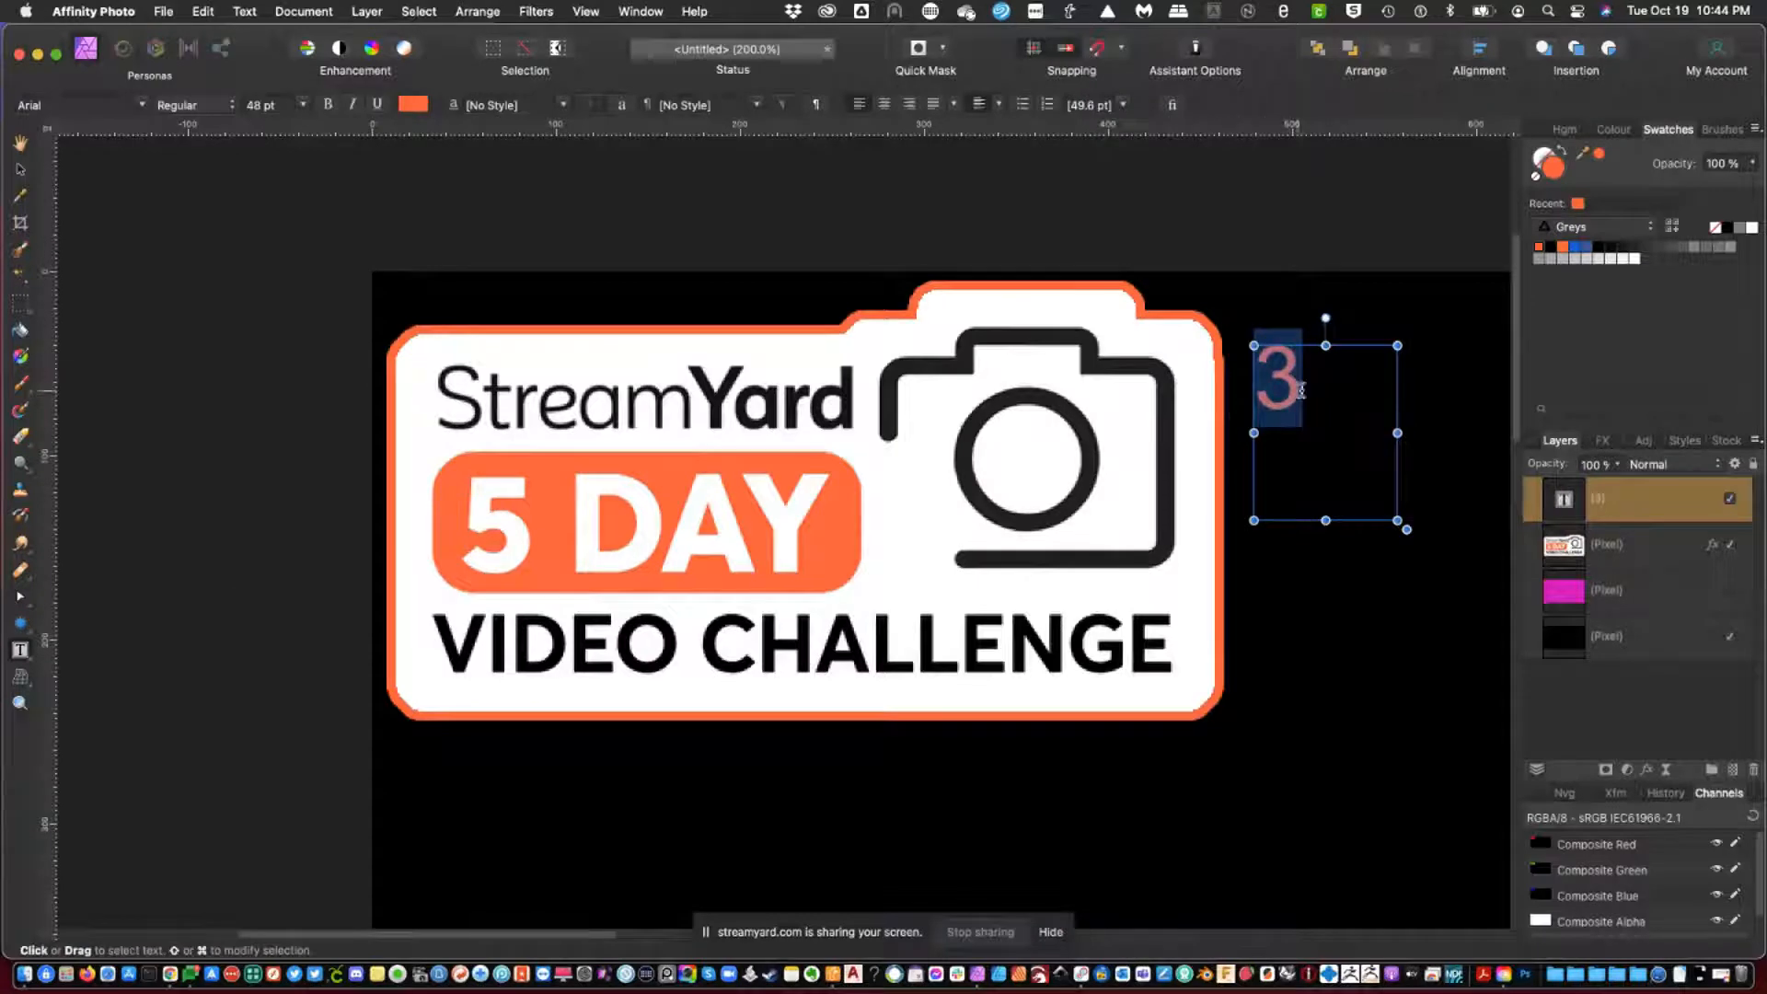
{"action": "left_click", "coordinate": [885, 105]}
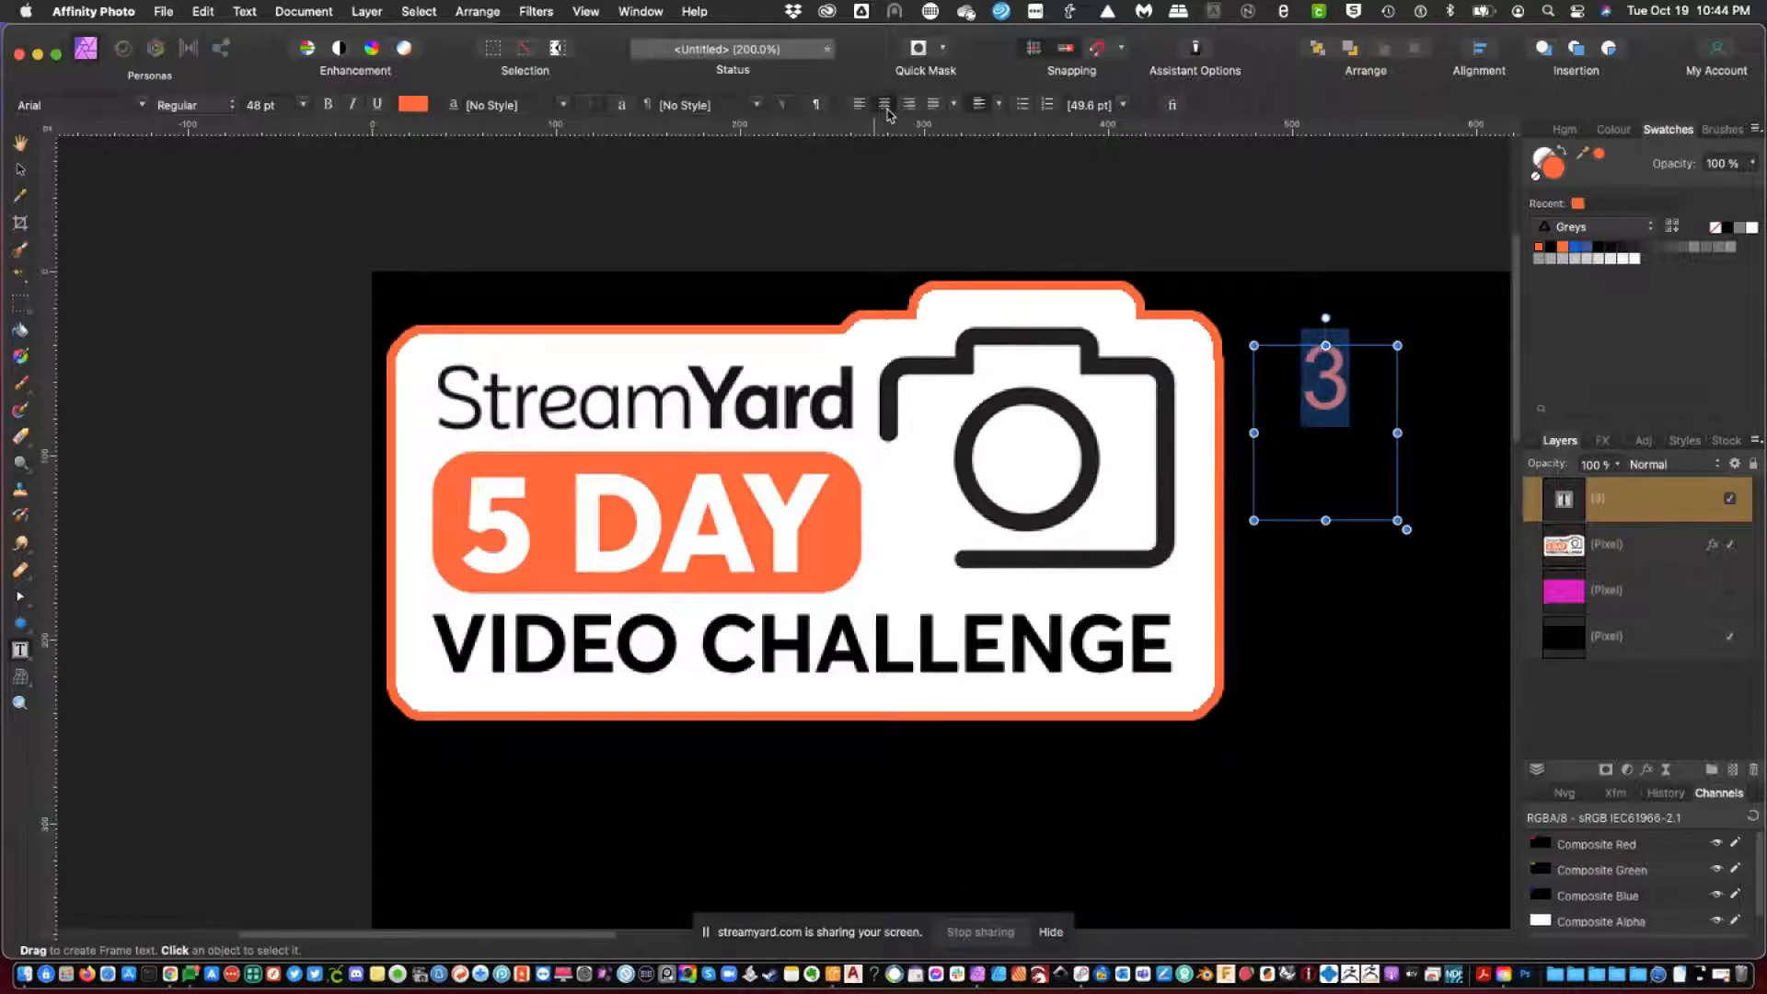
{"action": "left_click", "coordinate": [352, 105]}
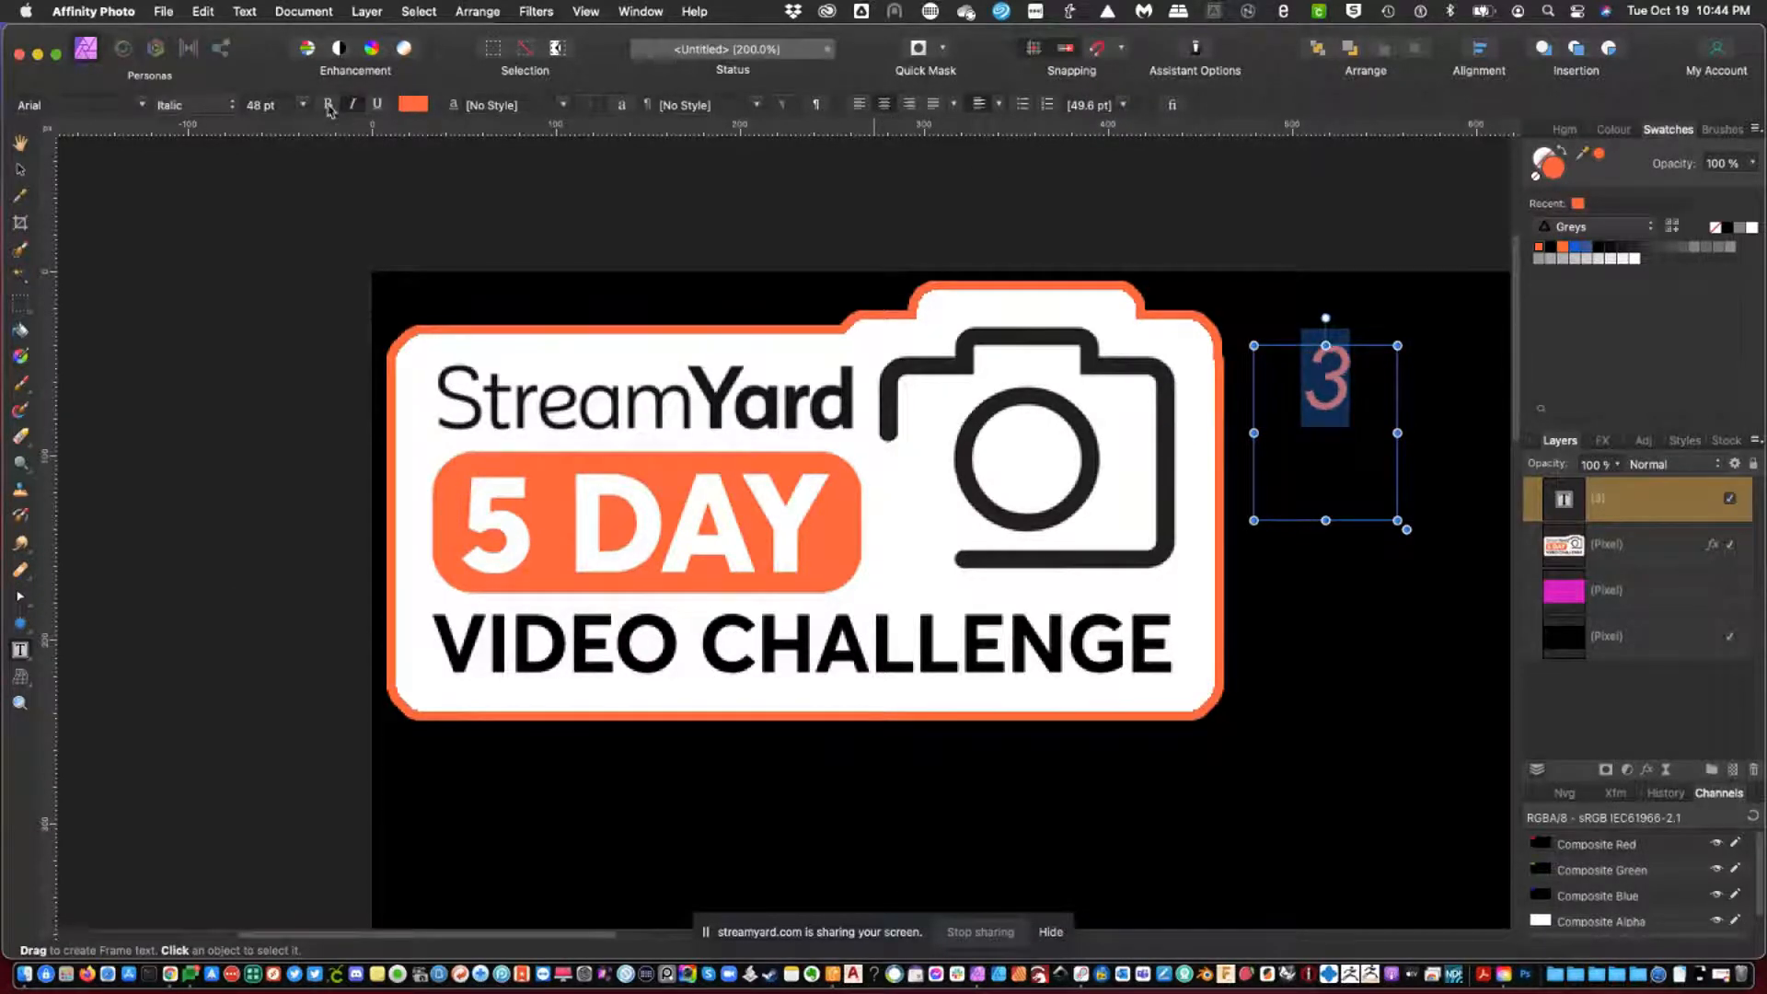
{"action": "left_click", "coordinate": [327, 104]}
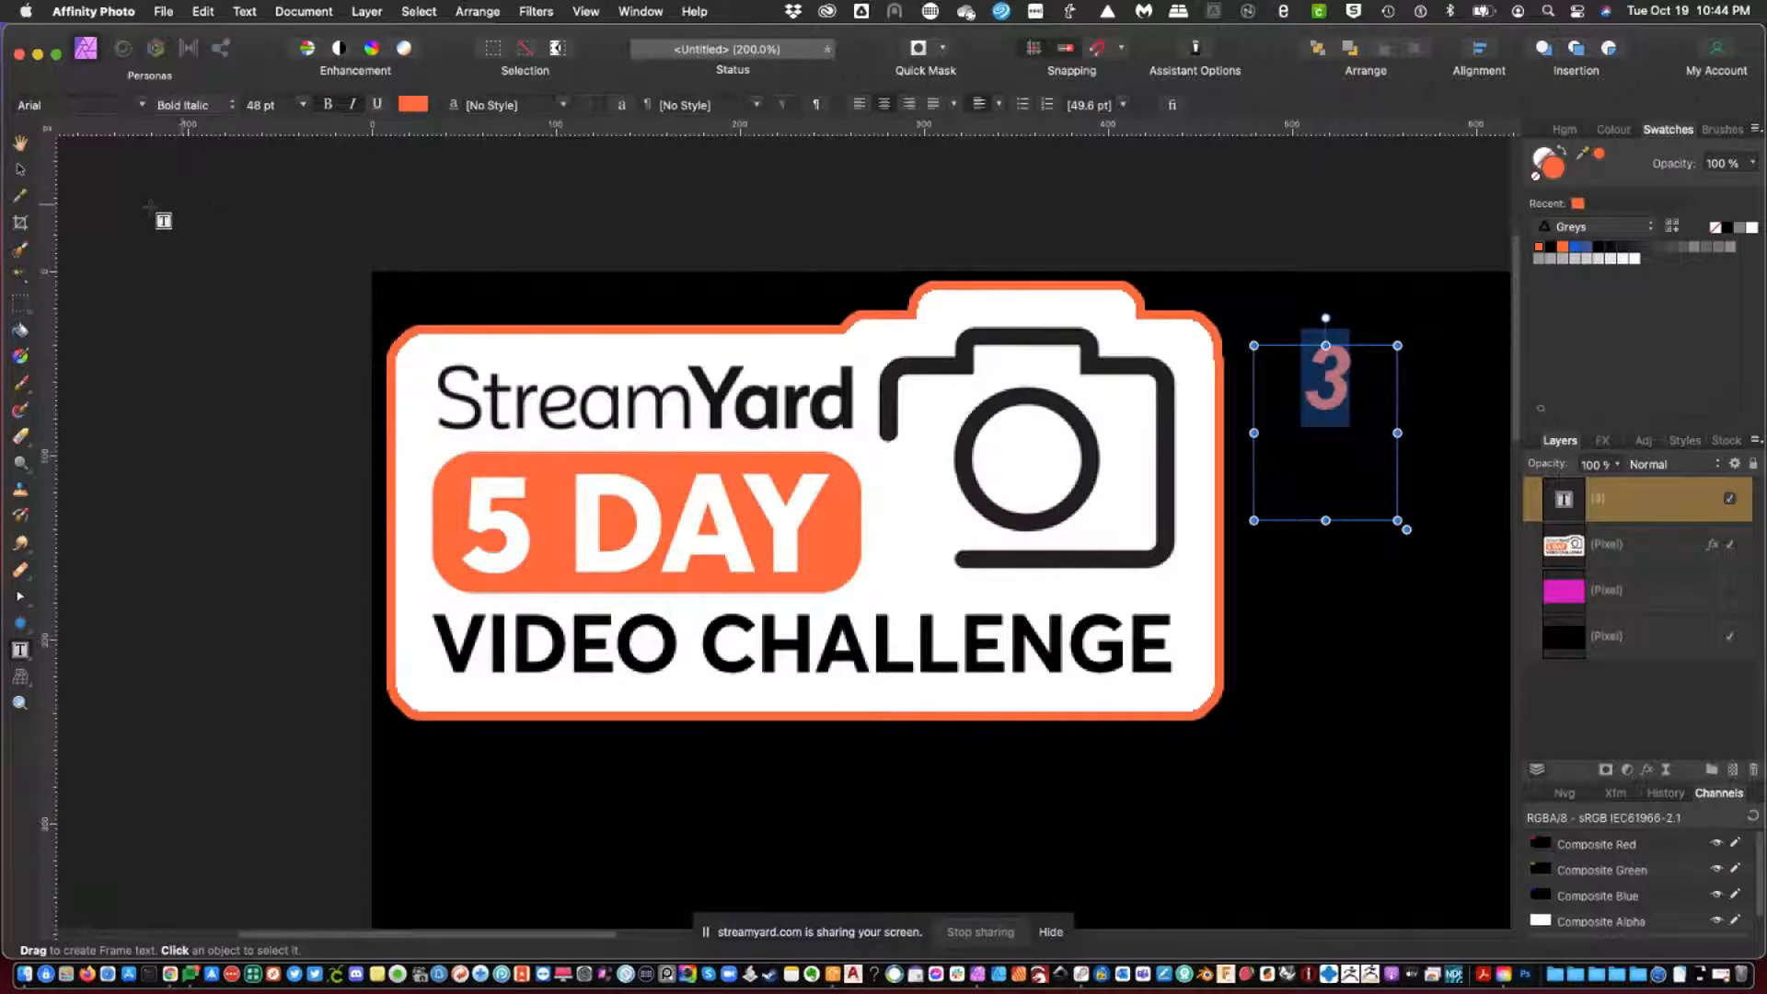
Move the "3" into the camera's lens circle and resize its text frame to fit the circle.
{"action": "left_click", "coordinate": [21, 170]}
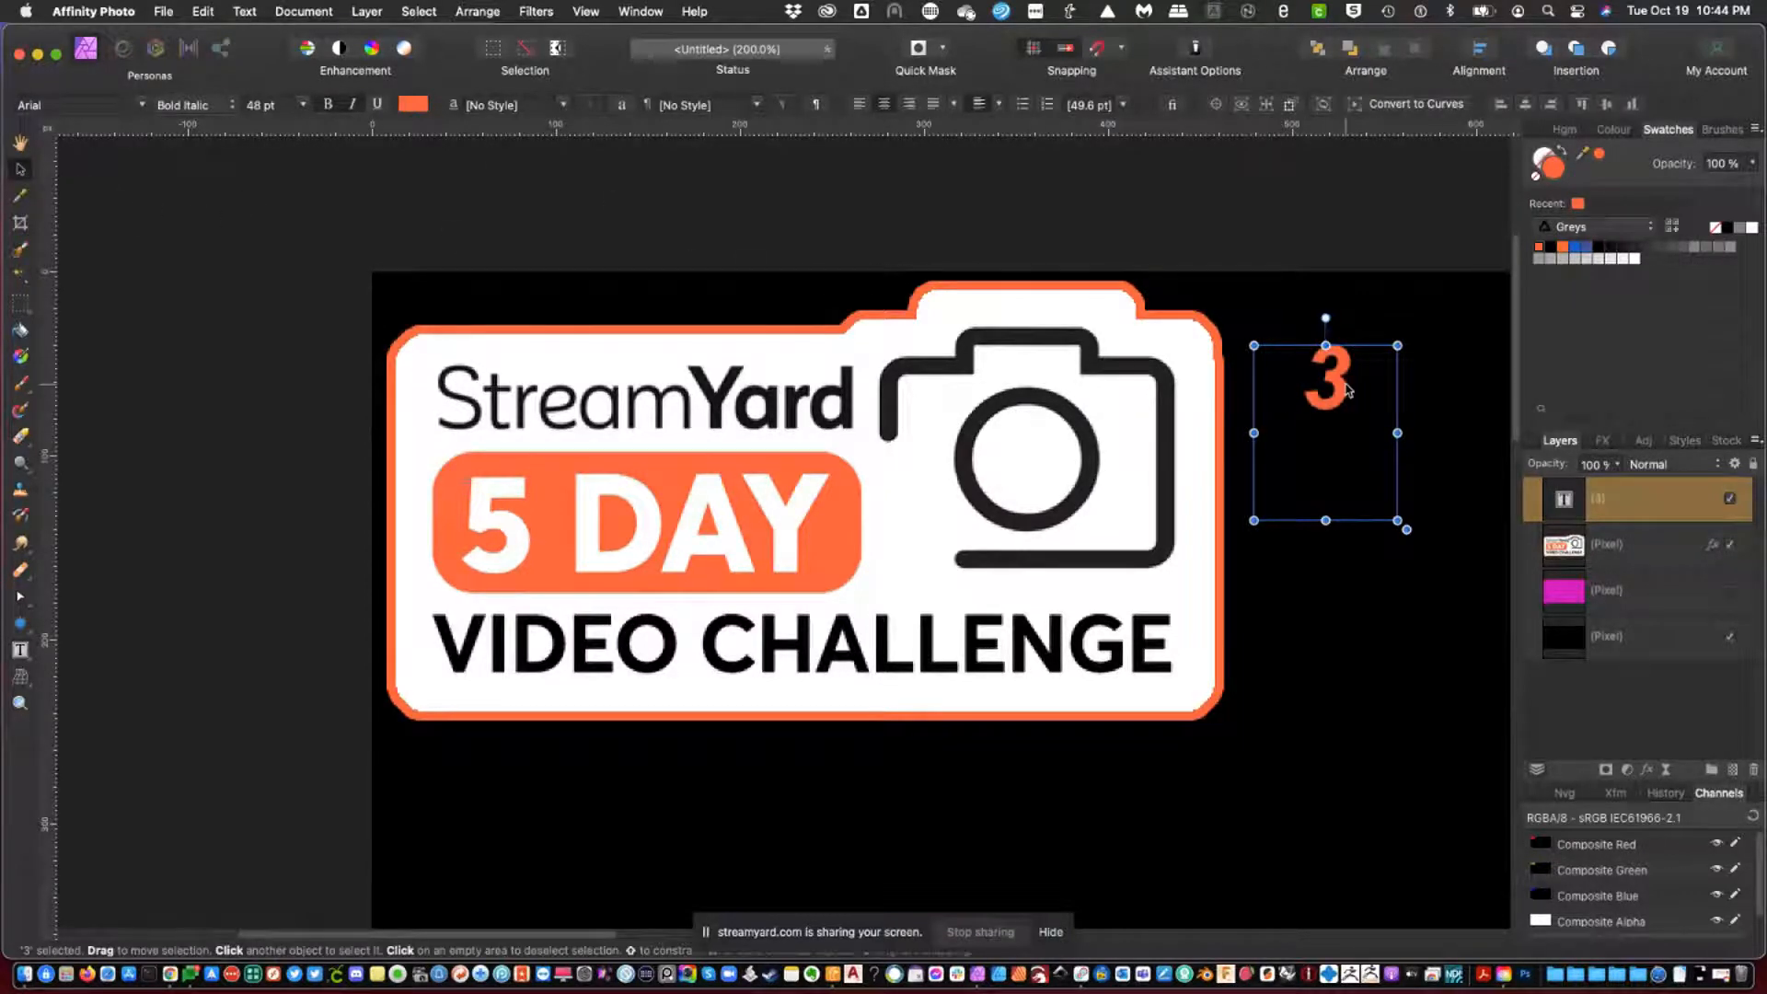
{"action": "left_click_drag", "start_coordinate": [1346, 393], "coordinate": [1044, 473]}
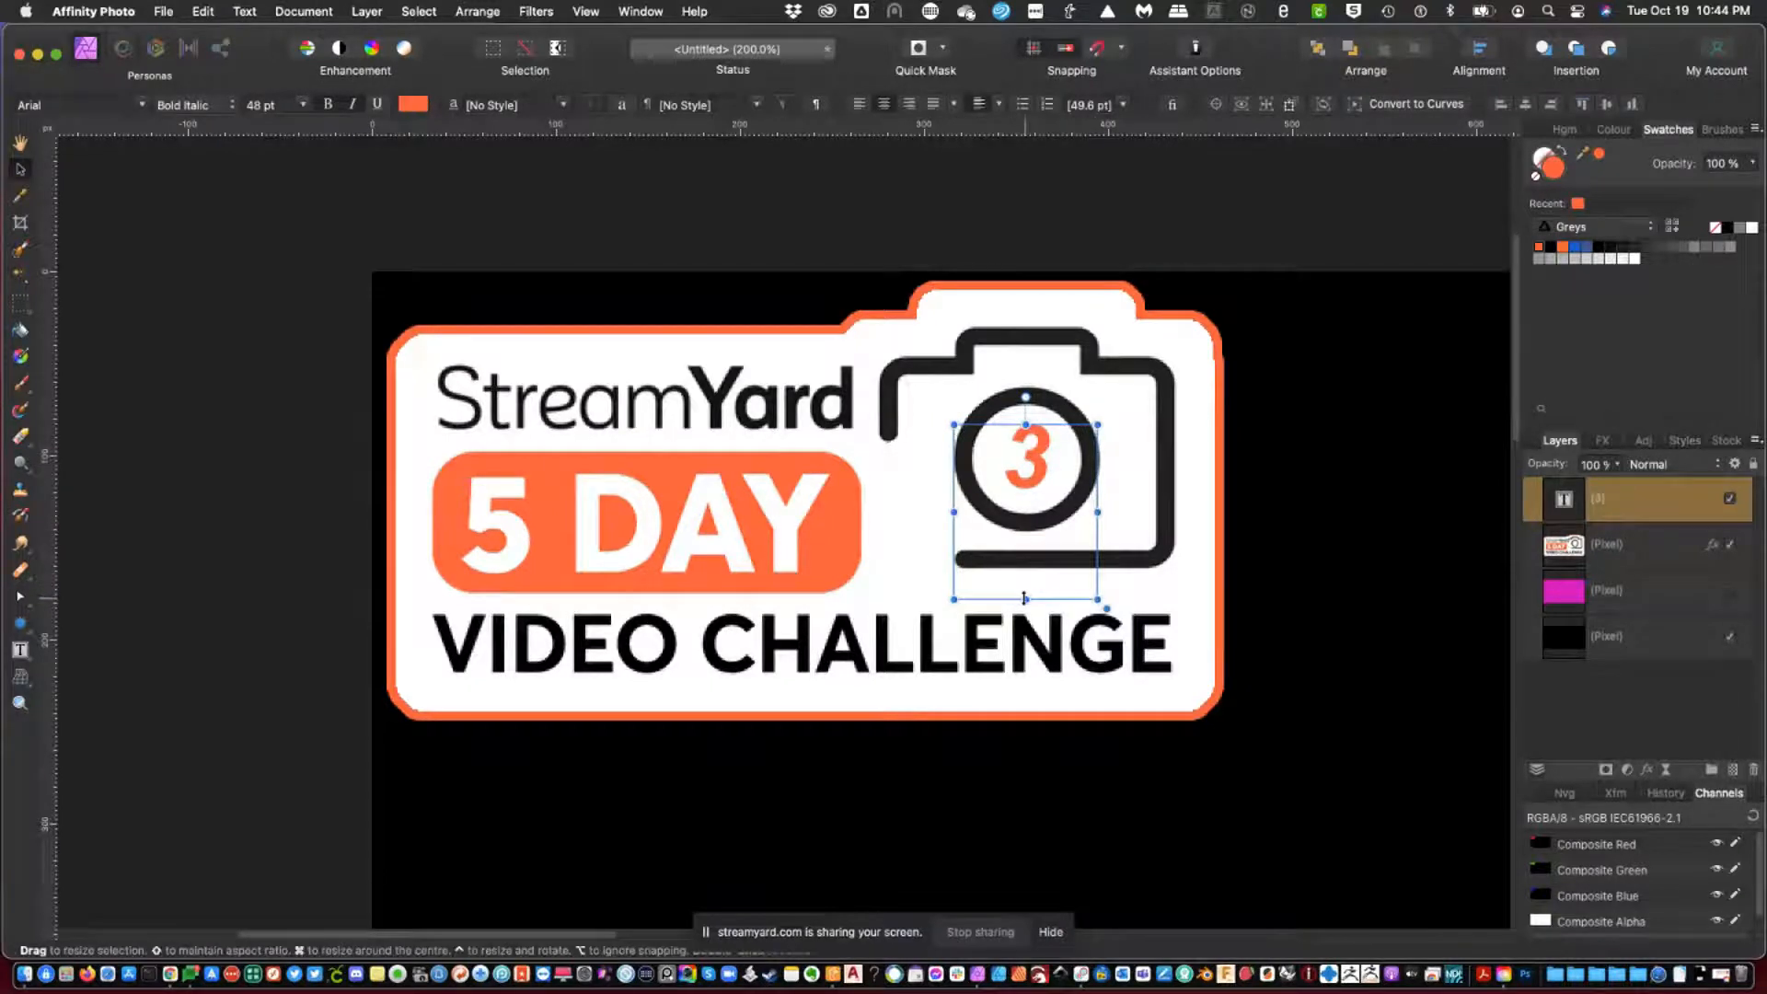
{"action": "left_click_drag", "start_coordinate": [1024, 600], "coordinate": [1027, 540]}
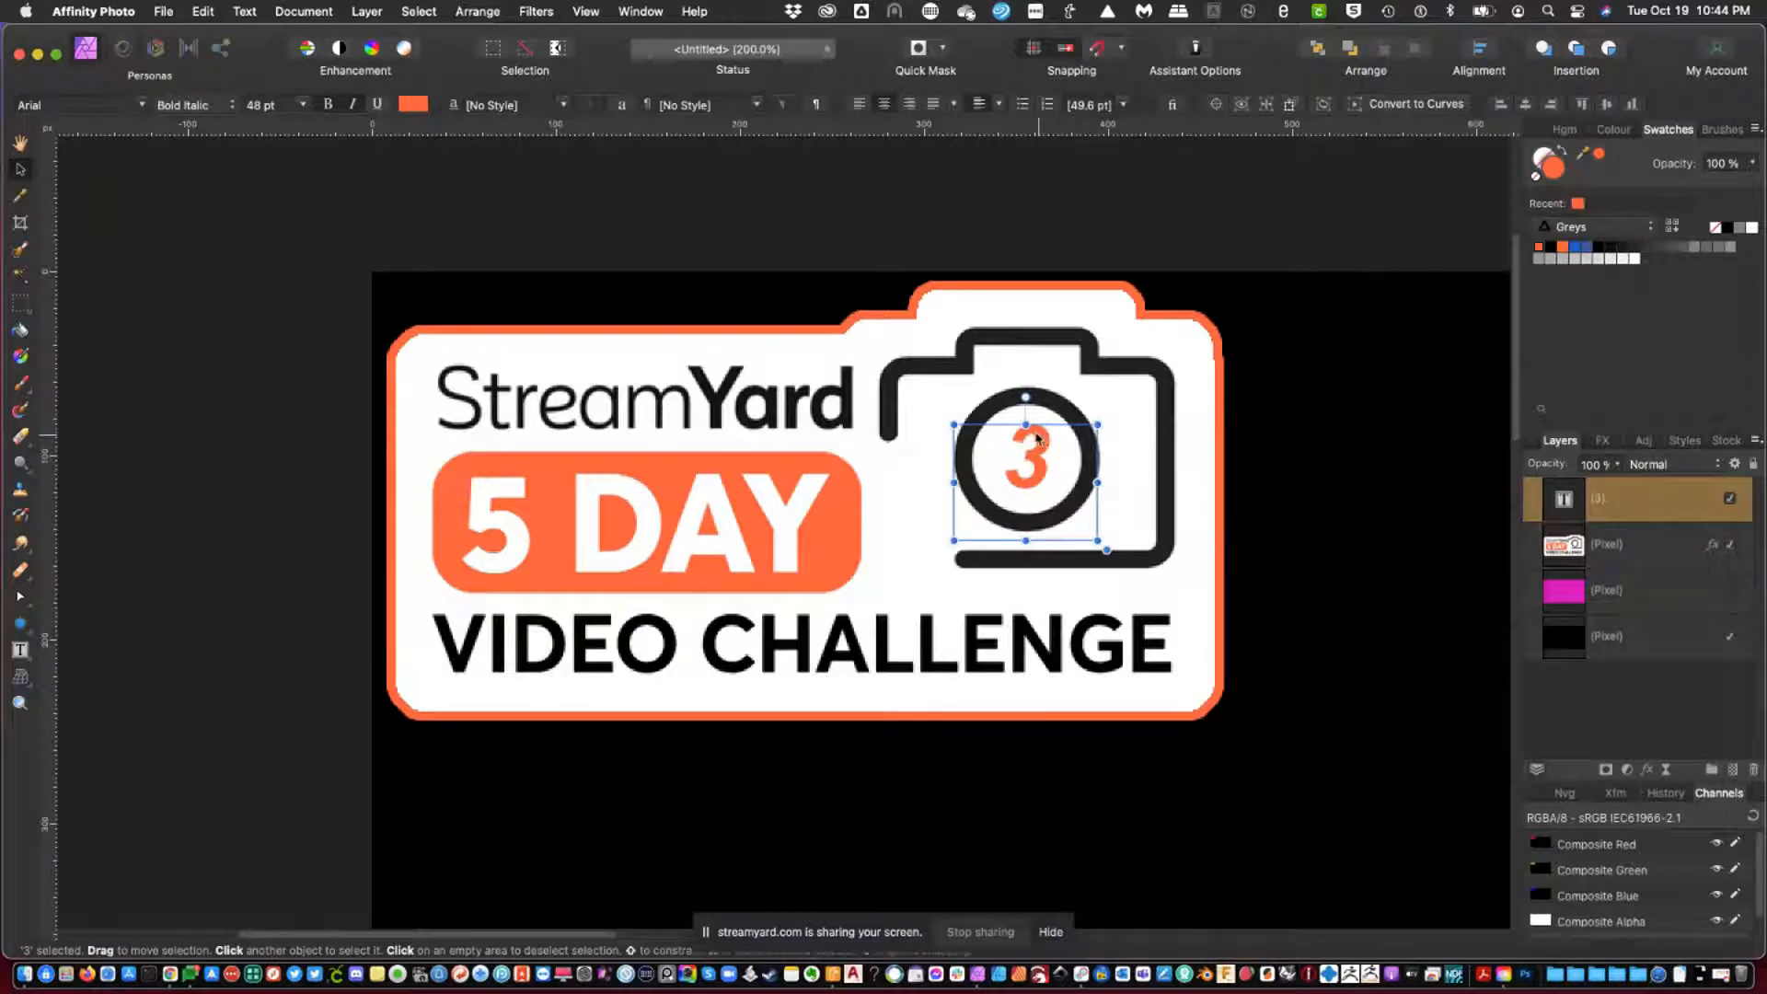
{"action": "left_click_drag", "start_coordinate": [1027, 425], "coordinate": [1027, 413]}
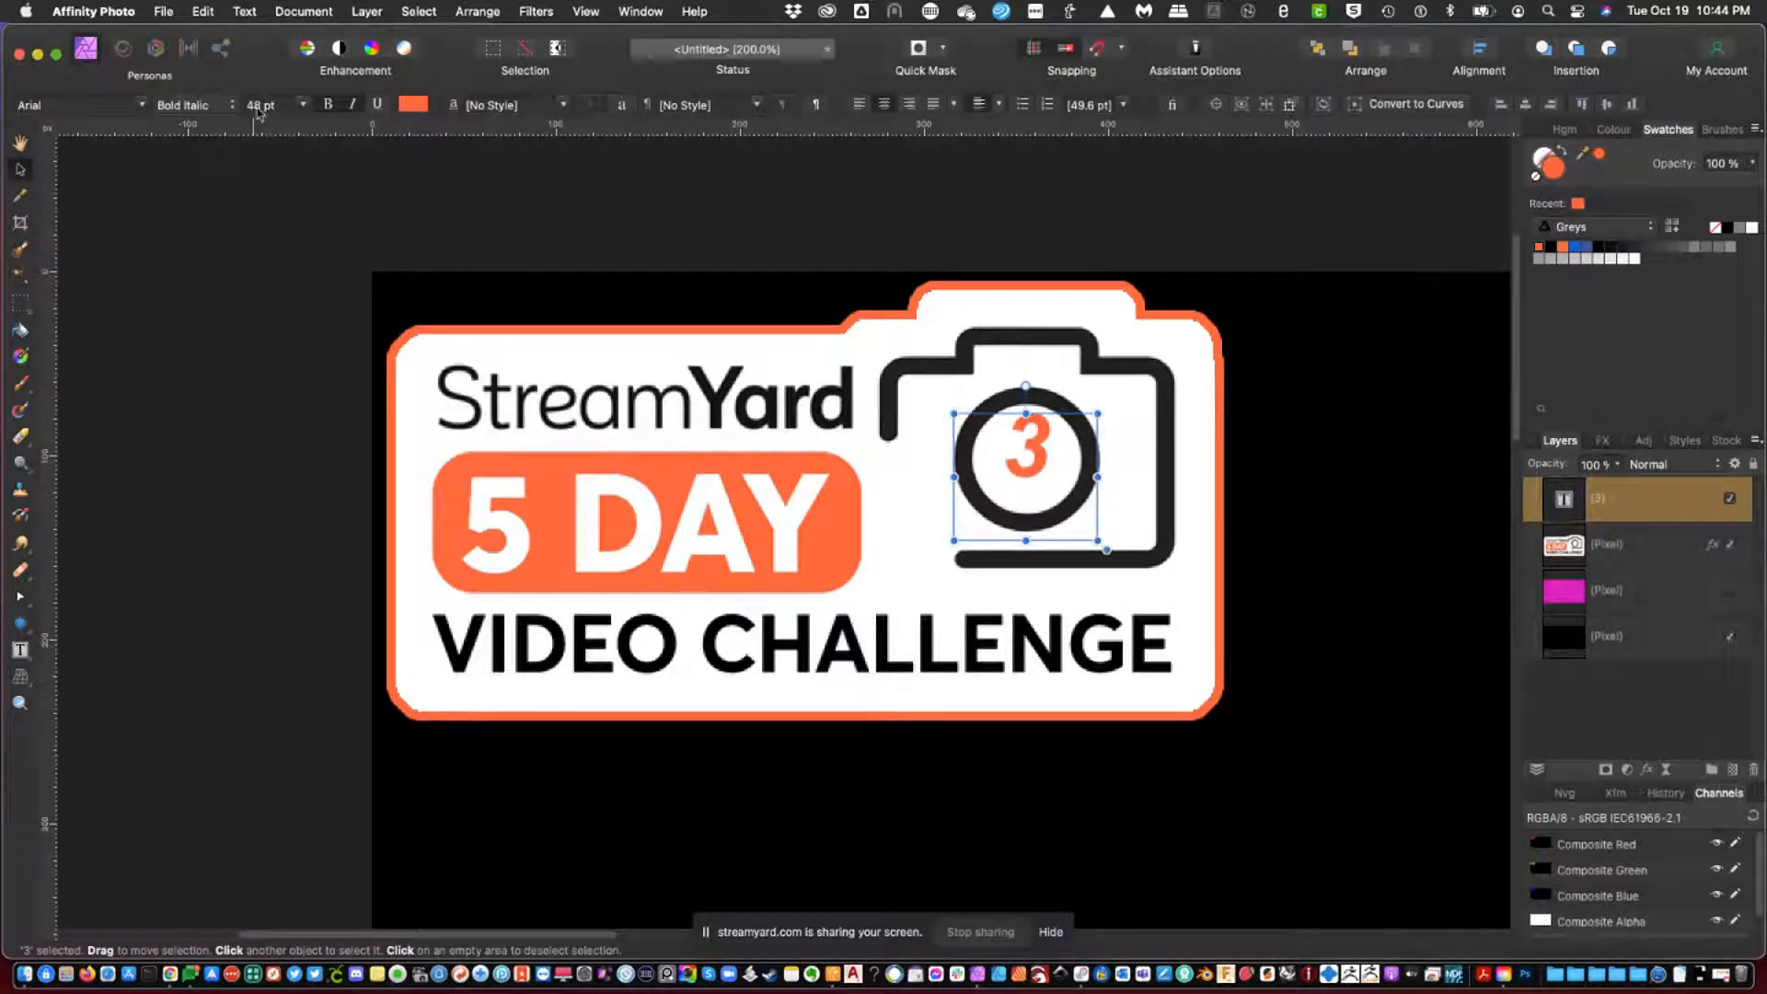
Set the orange "3" to 64 pt and nudge it to sit centred inside the camera's lens circle.
{"action": "left_click", "coordinate": [301, 105]}
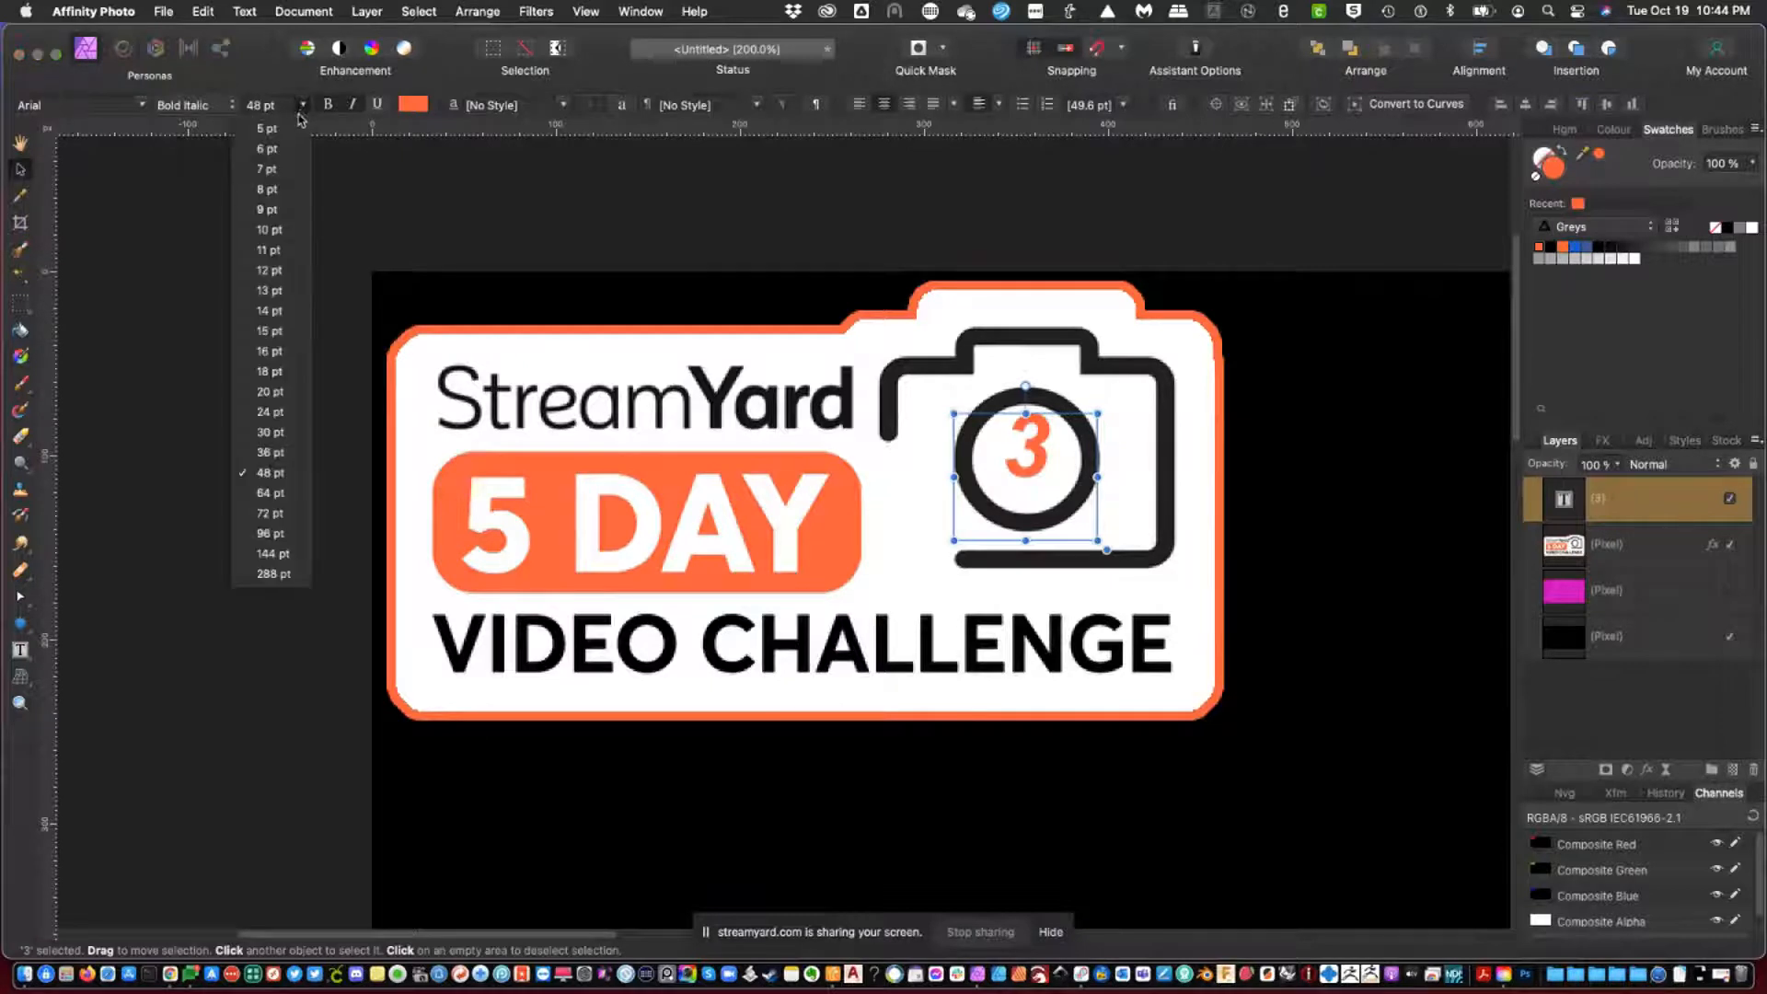
{"action": "left_click", "coordinate": [268, 494]}
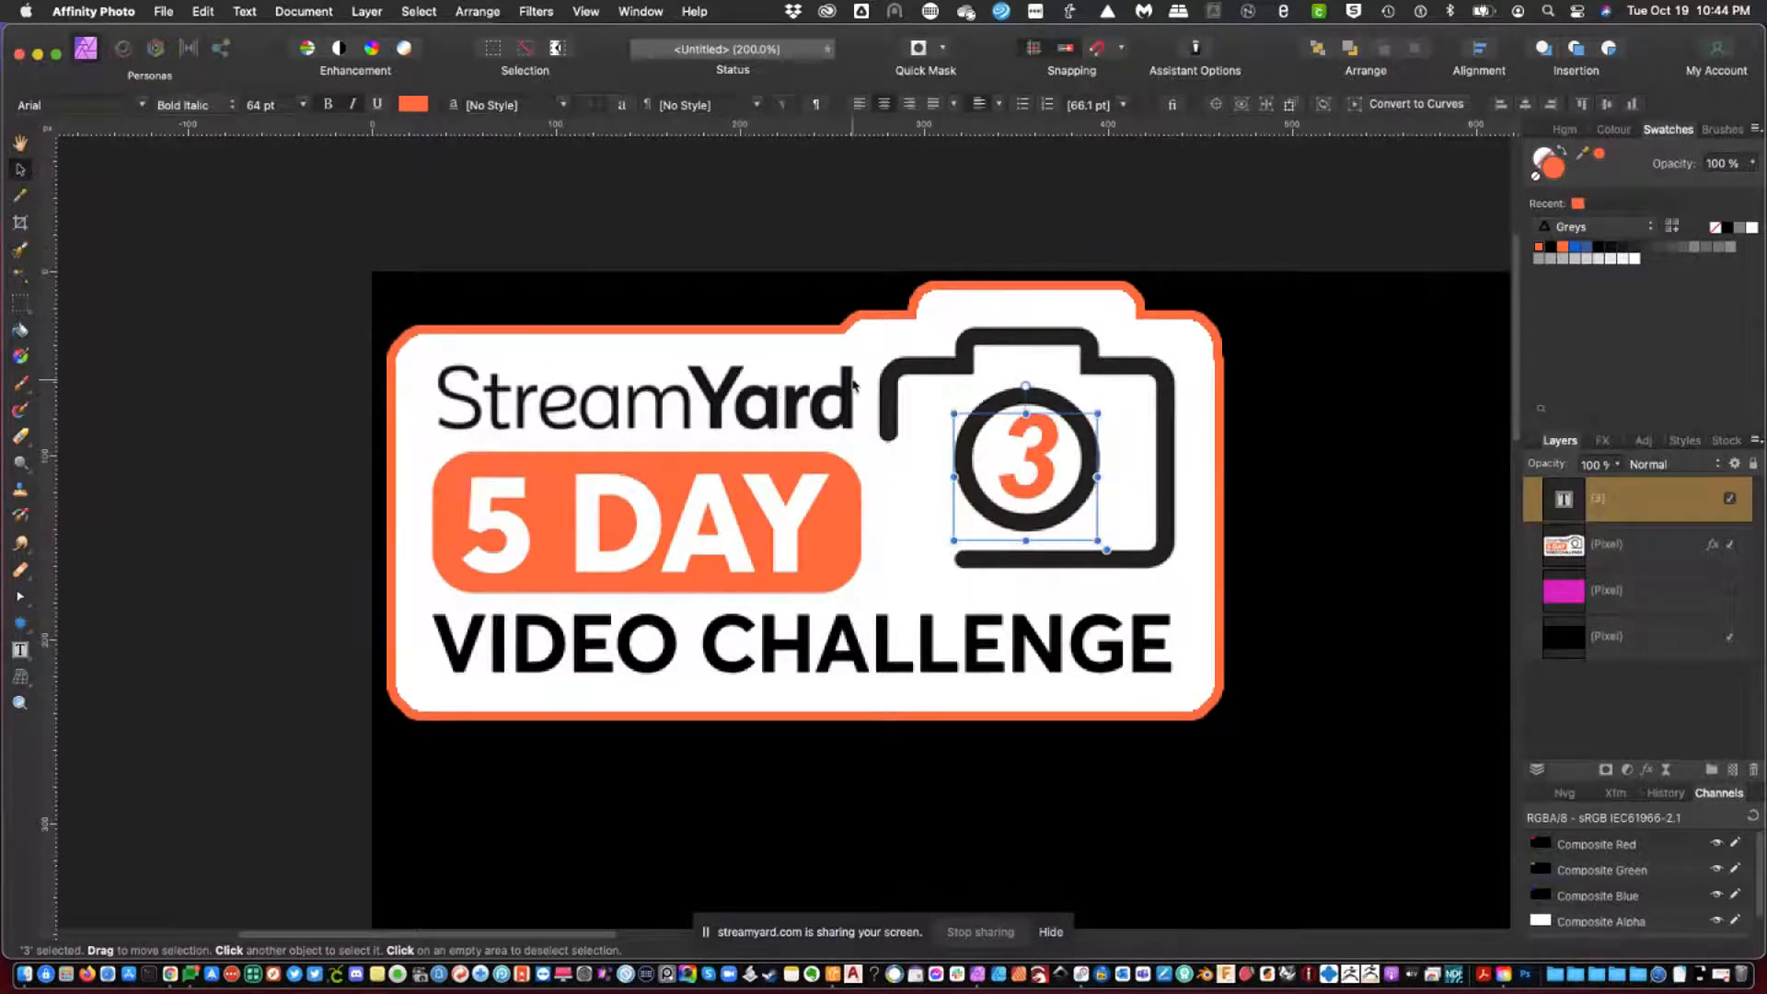
{"action": "left_click_drag", "start_coordinate": [1033, 459], "coordinate": [1037, 461]}
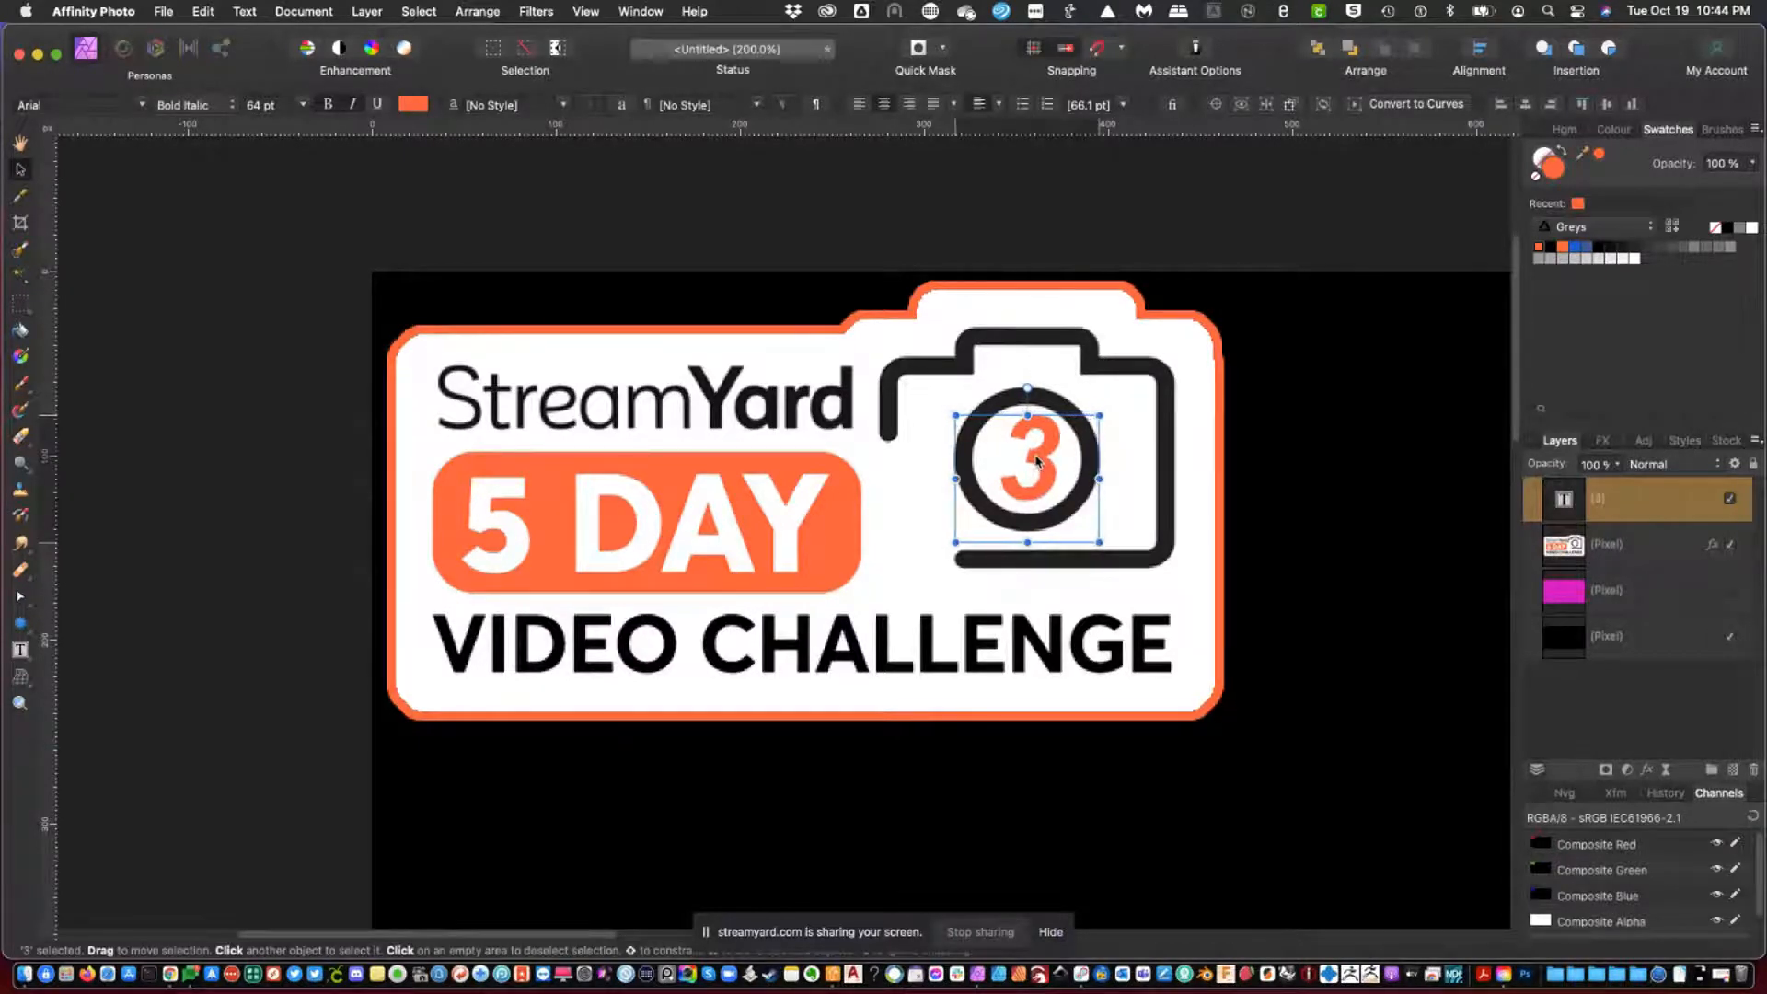
{"action": "left_click", "coordinate": [1125, 196]}
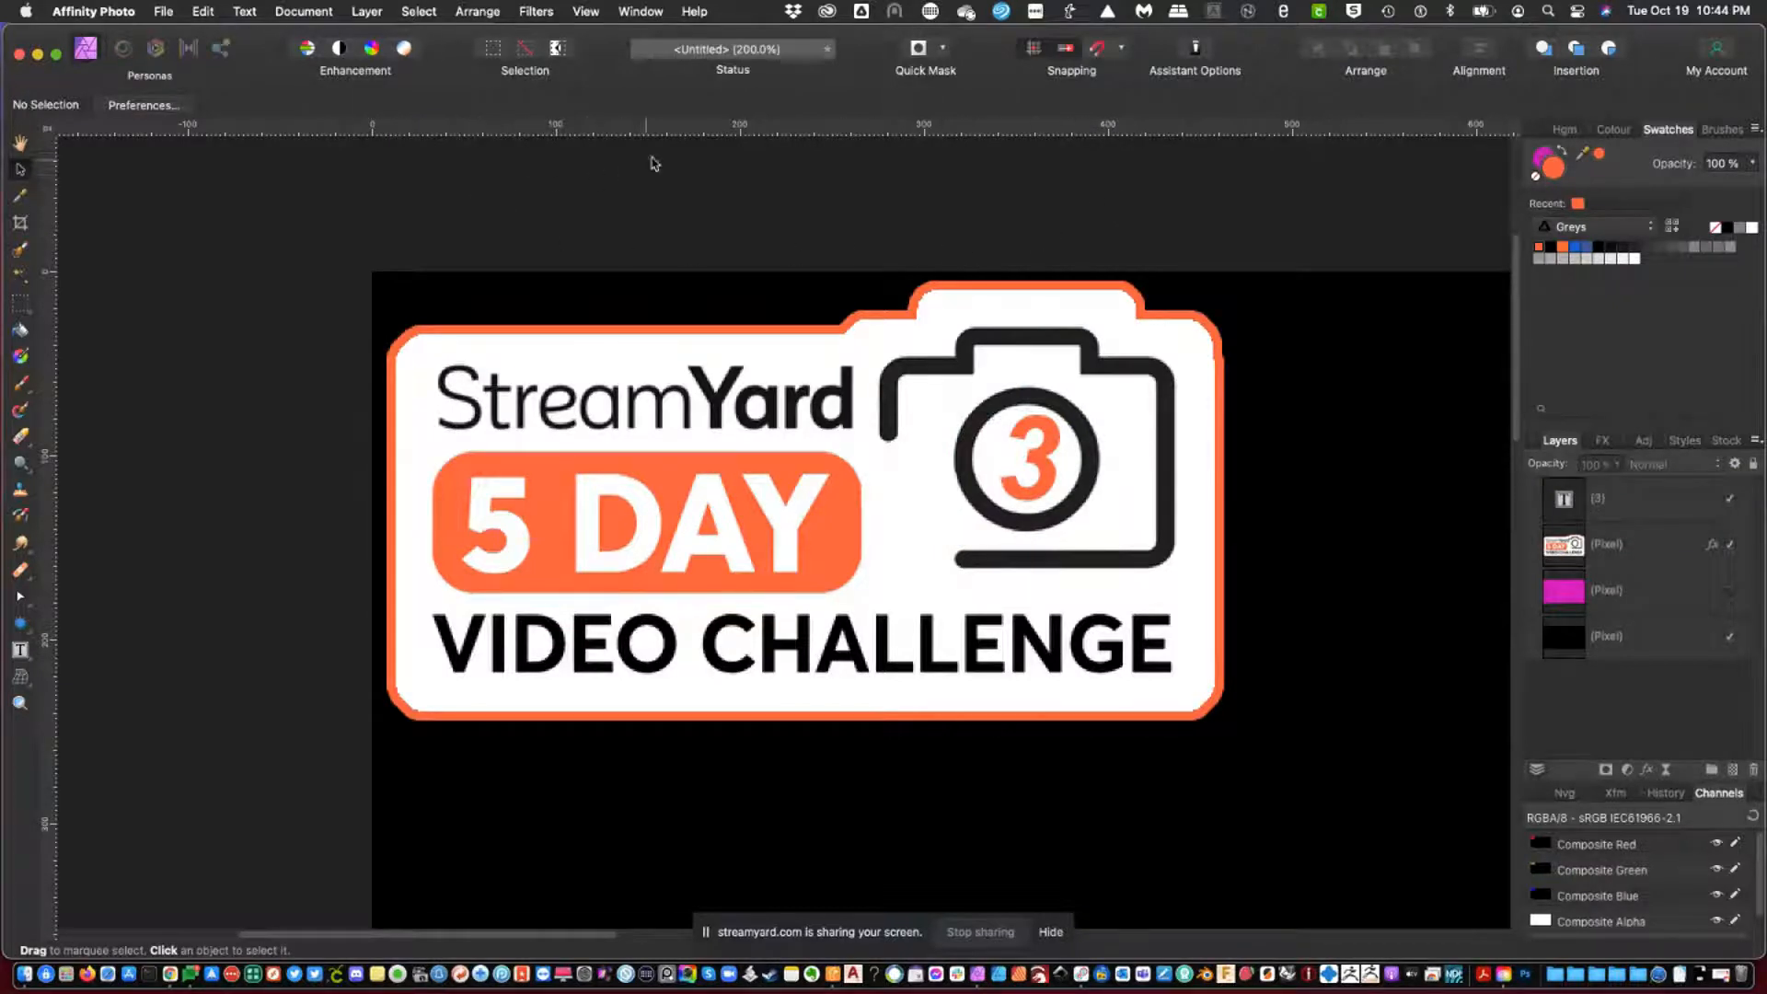
Hide the black background layer and export the whole document as a 1920 × 1080 px PNG named Demo5.
{"action": "key", "text": "super+0"}
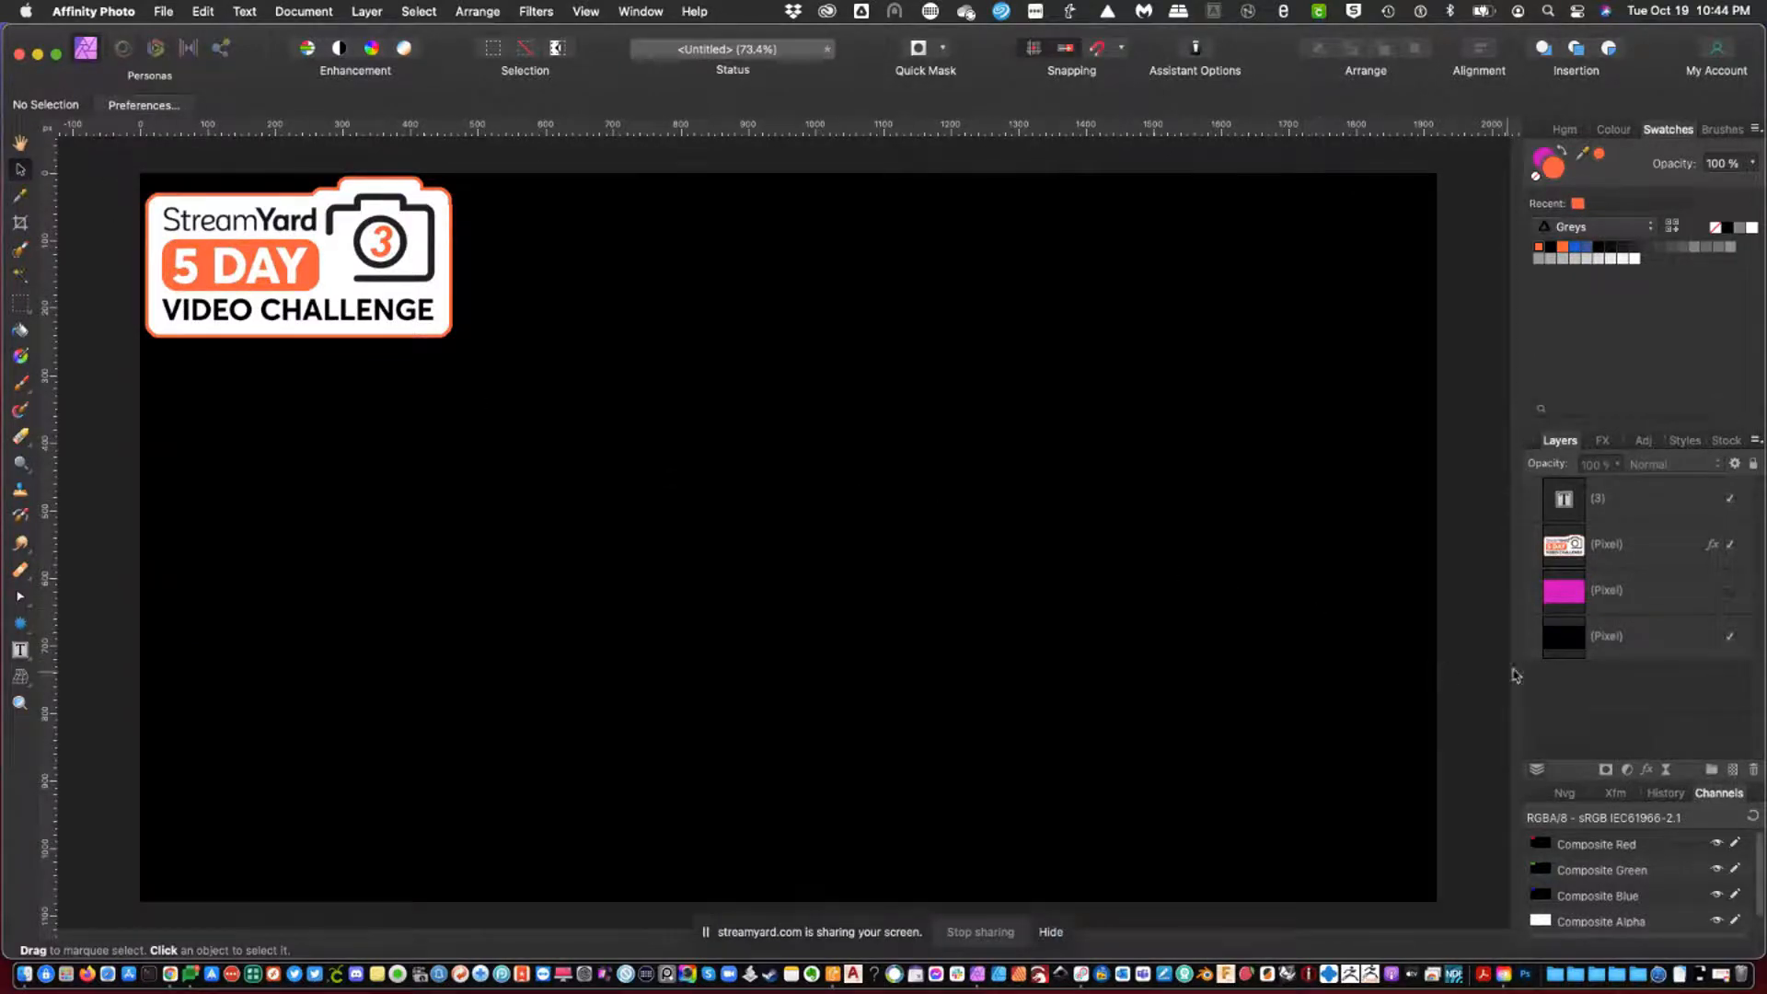
{"action": "left_click", "coordinate": [1734, 641]}
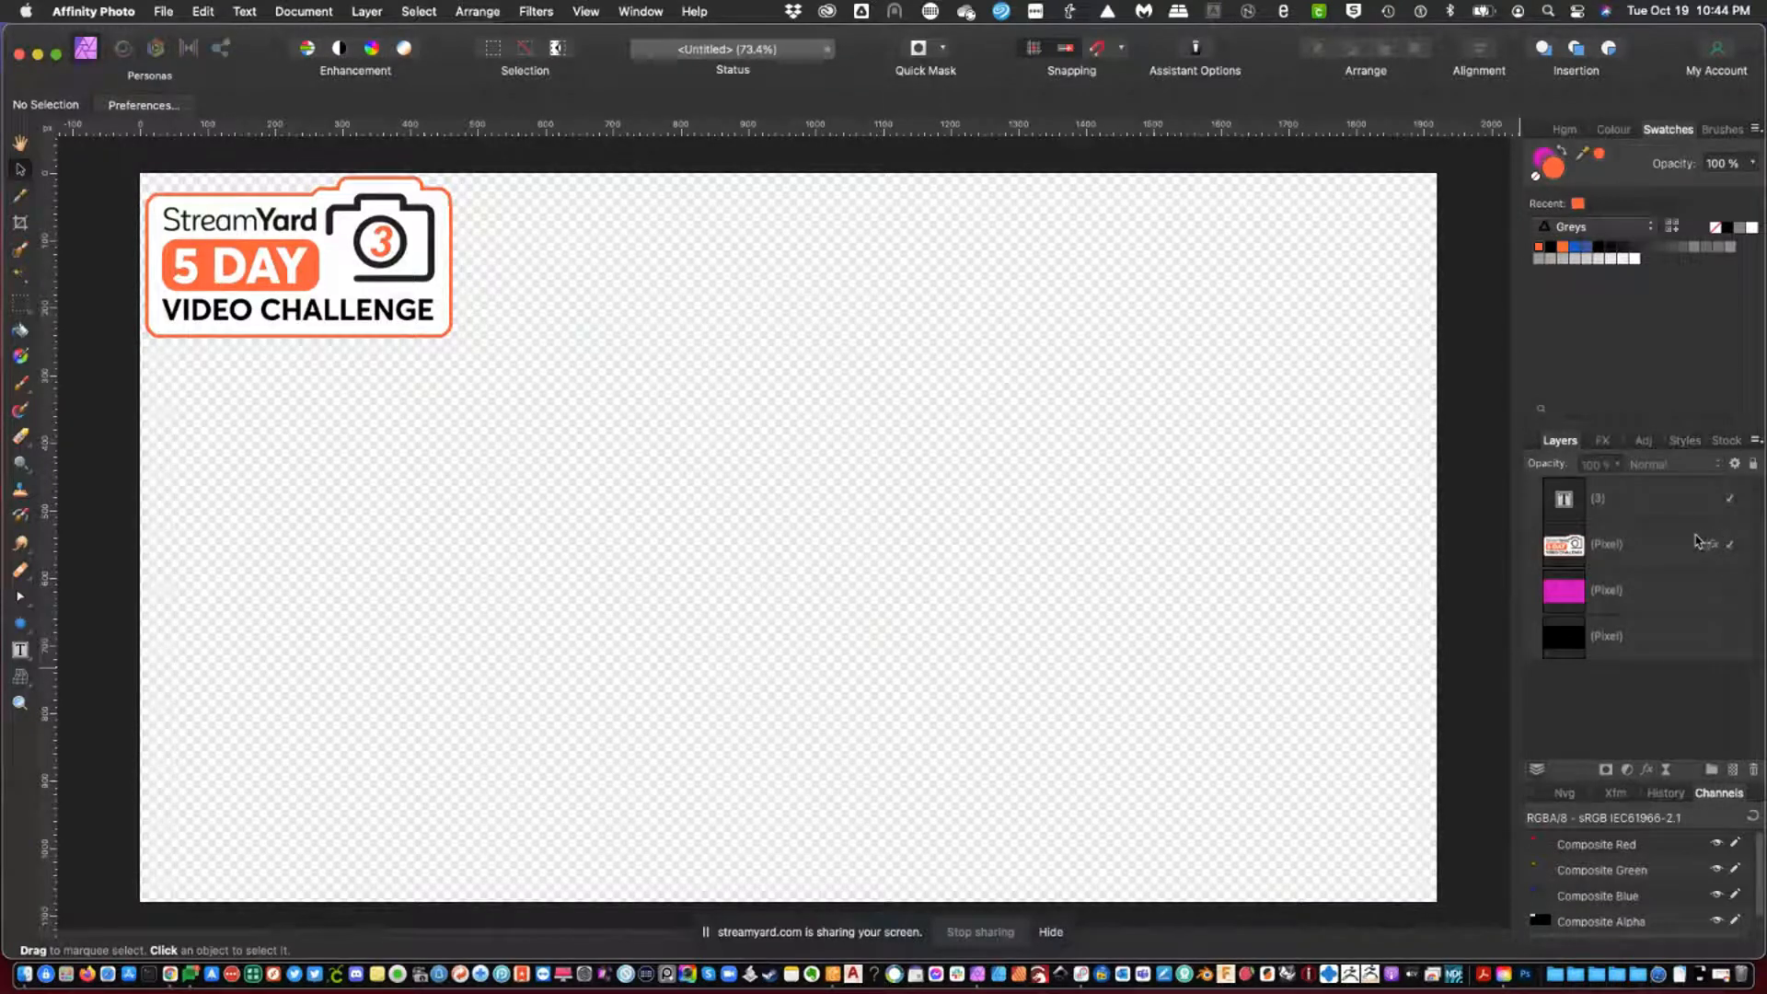
{"action": "left_click", "coordinate": [162, 13]}
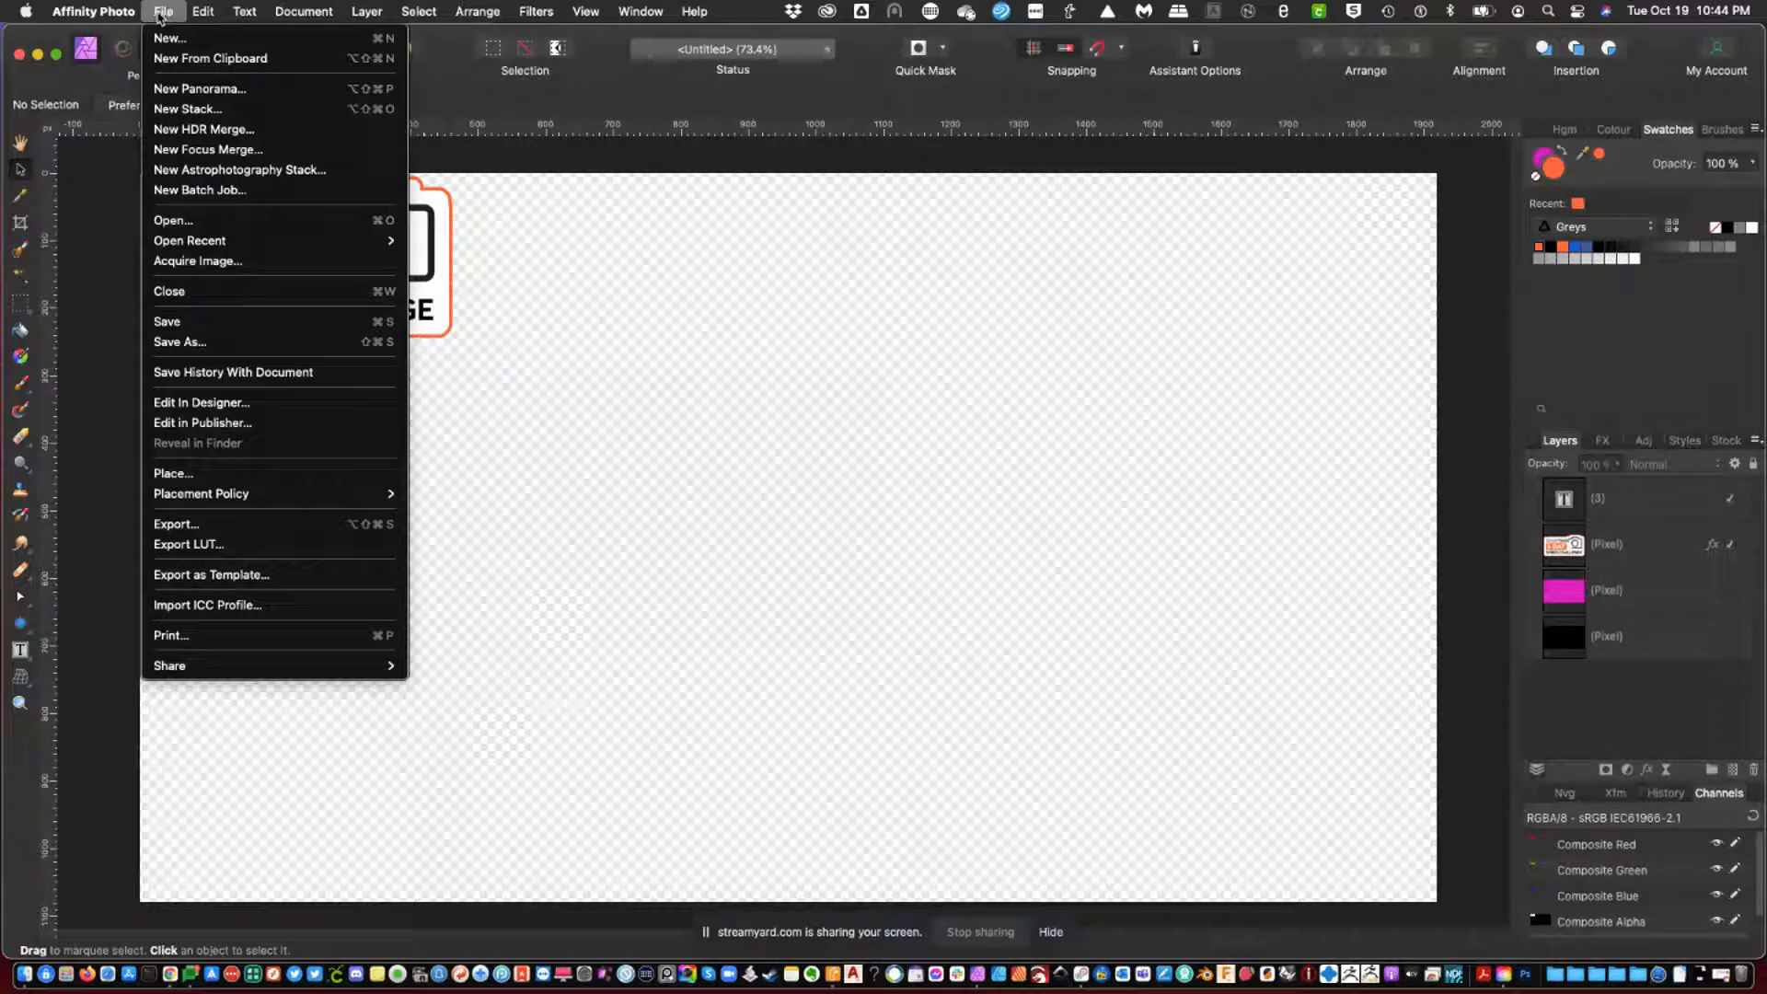
{"action": "left_click", "coordinate": [214, 524]}
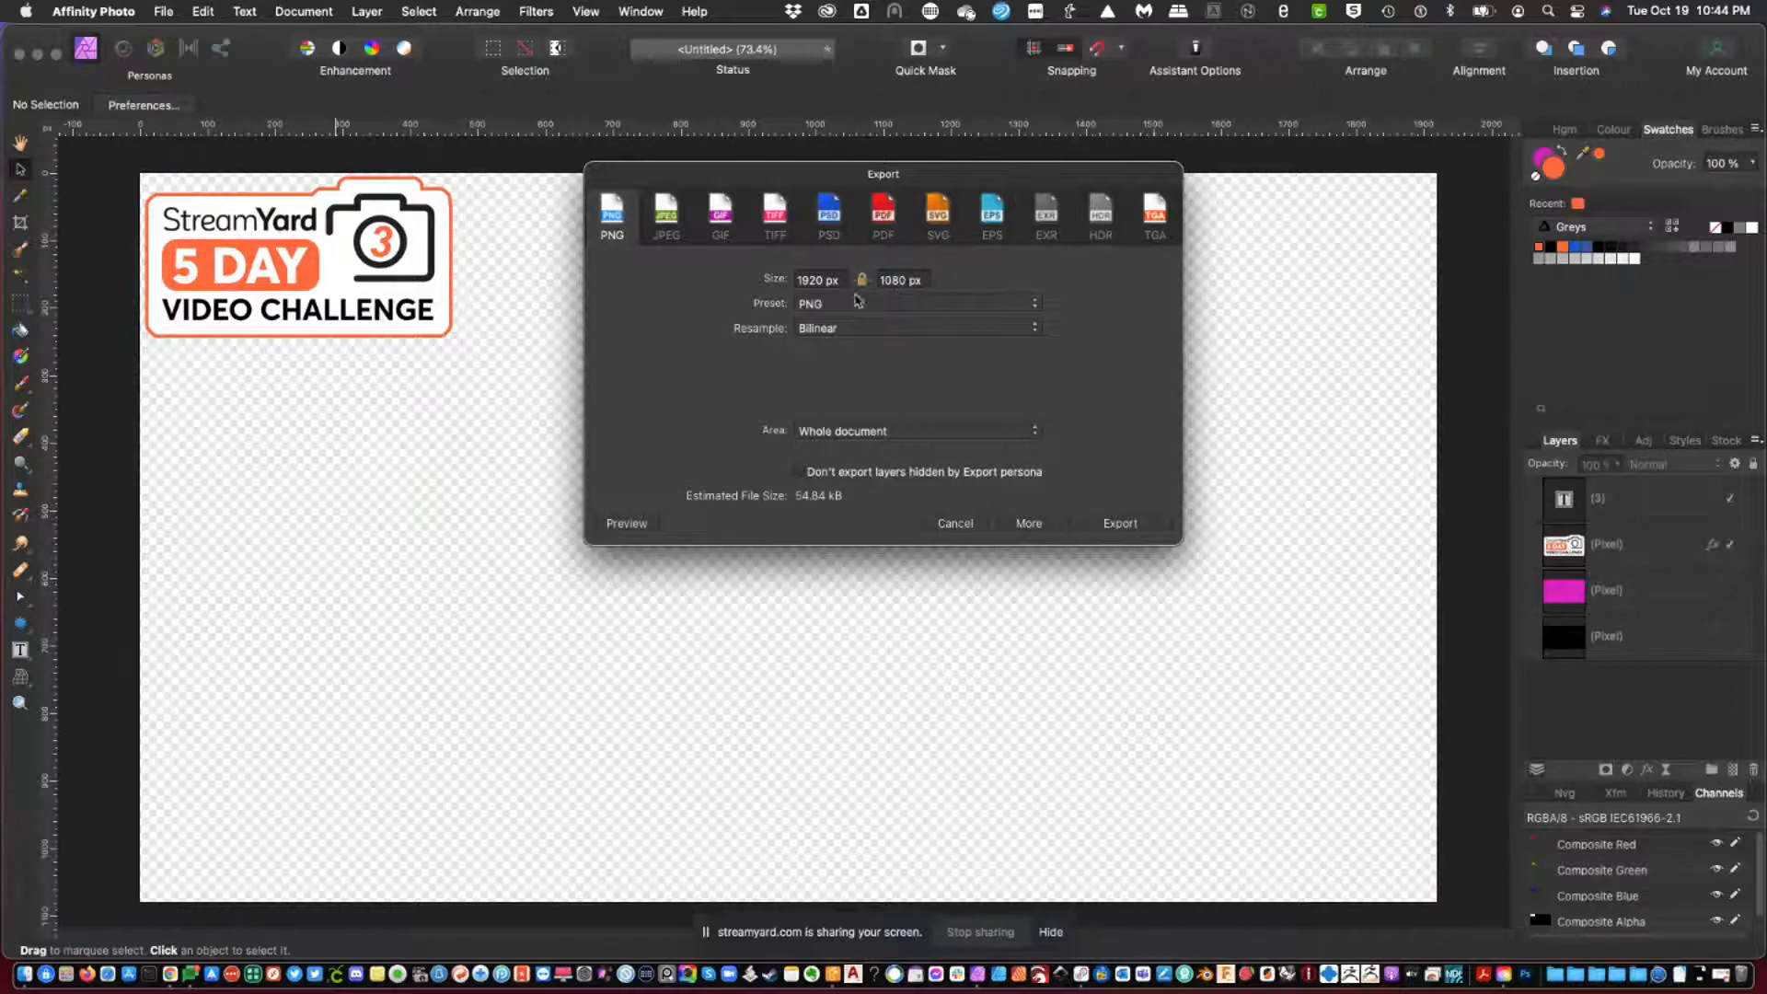
{"action": "left_click", "coordinate": [1146, 532]}
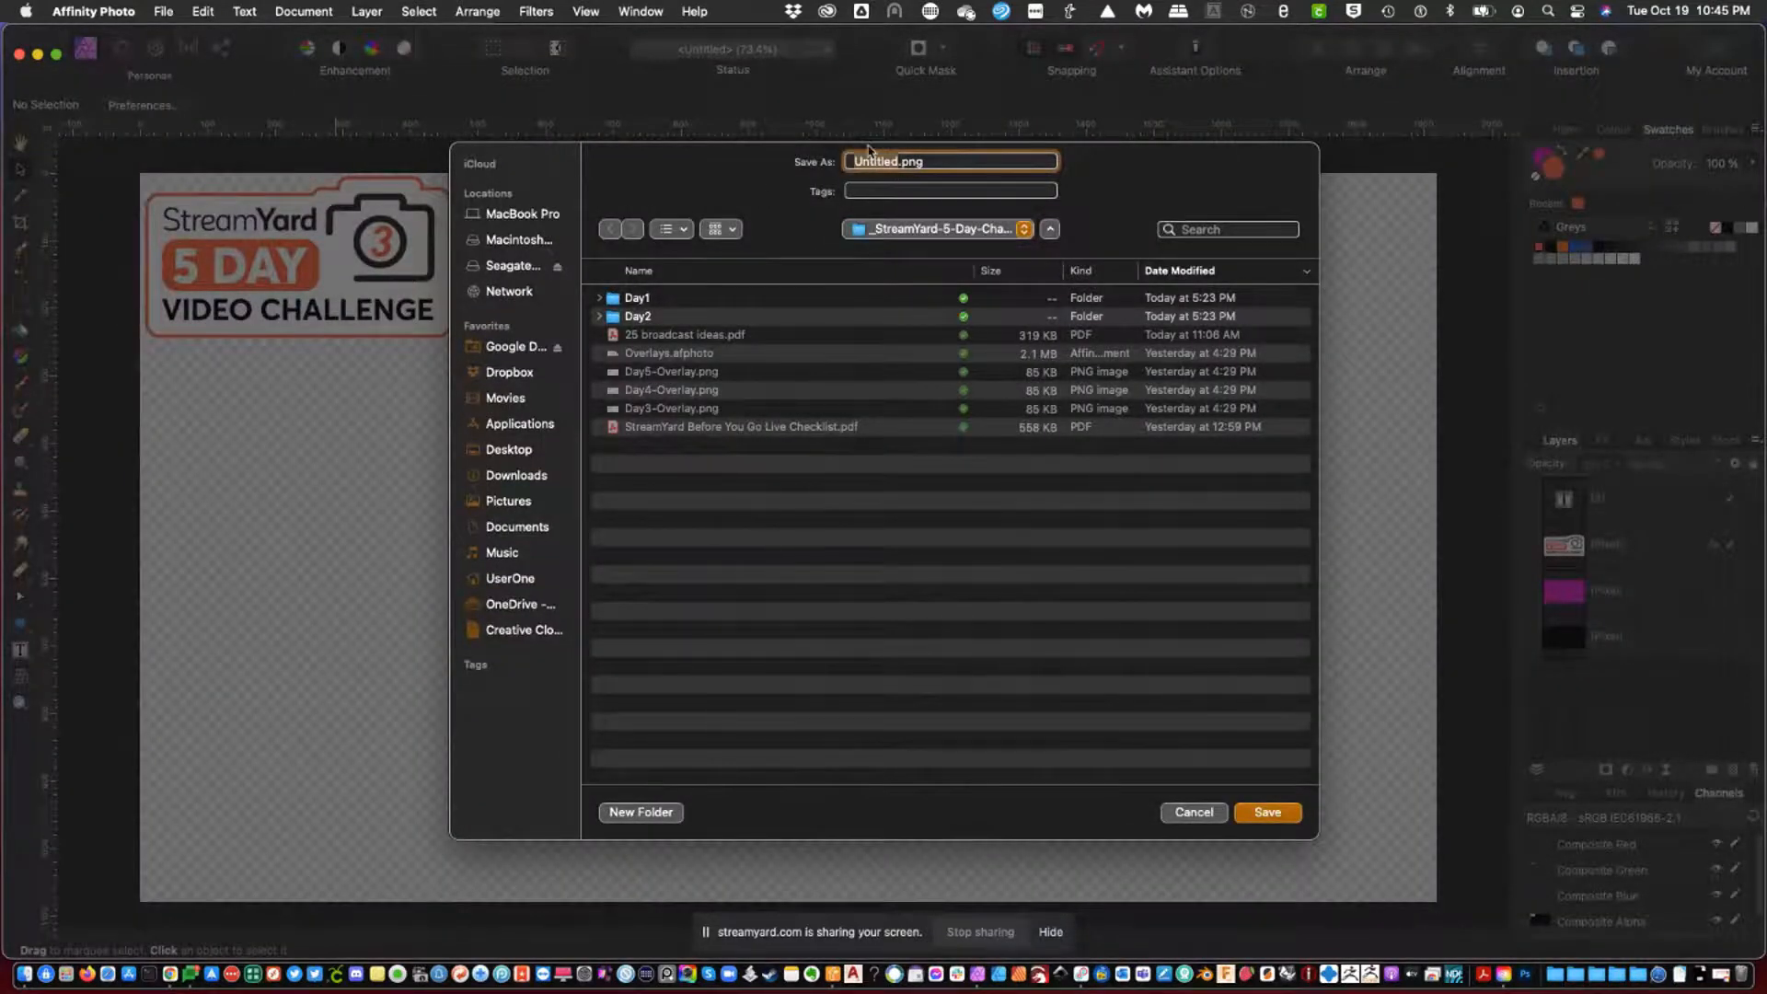
{"action": "type", "text": "Demo"}
{"action": "key", "text": "Return"}
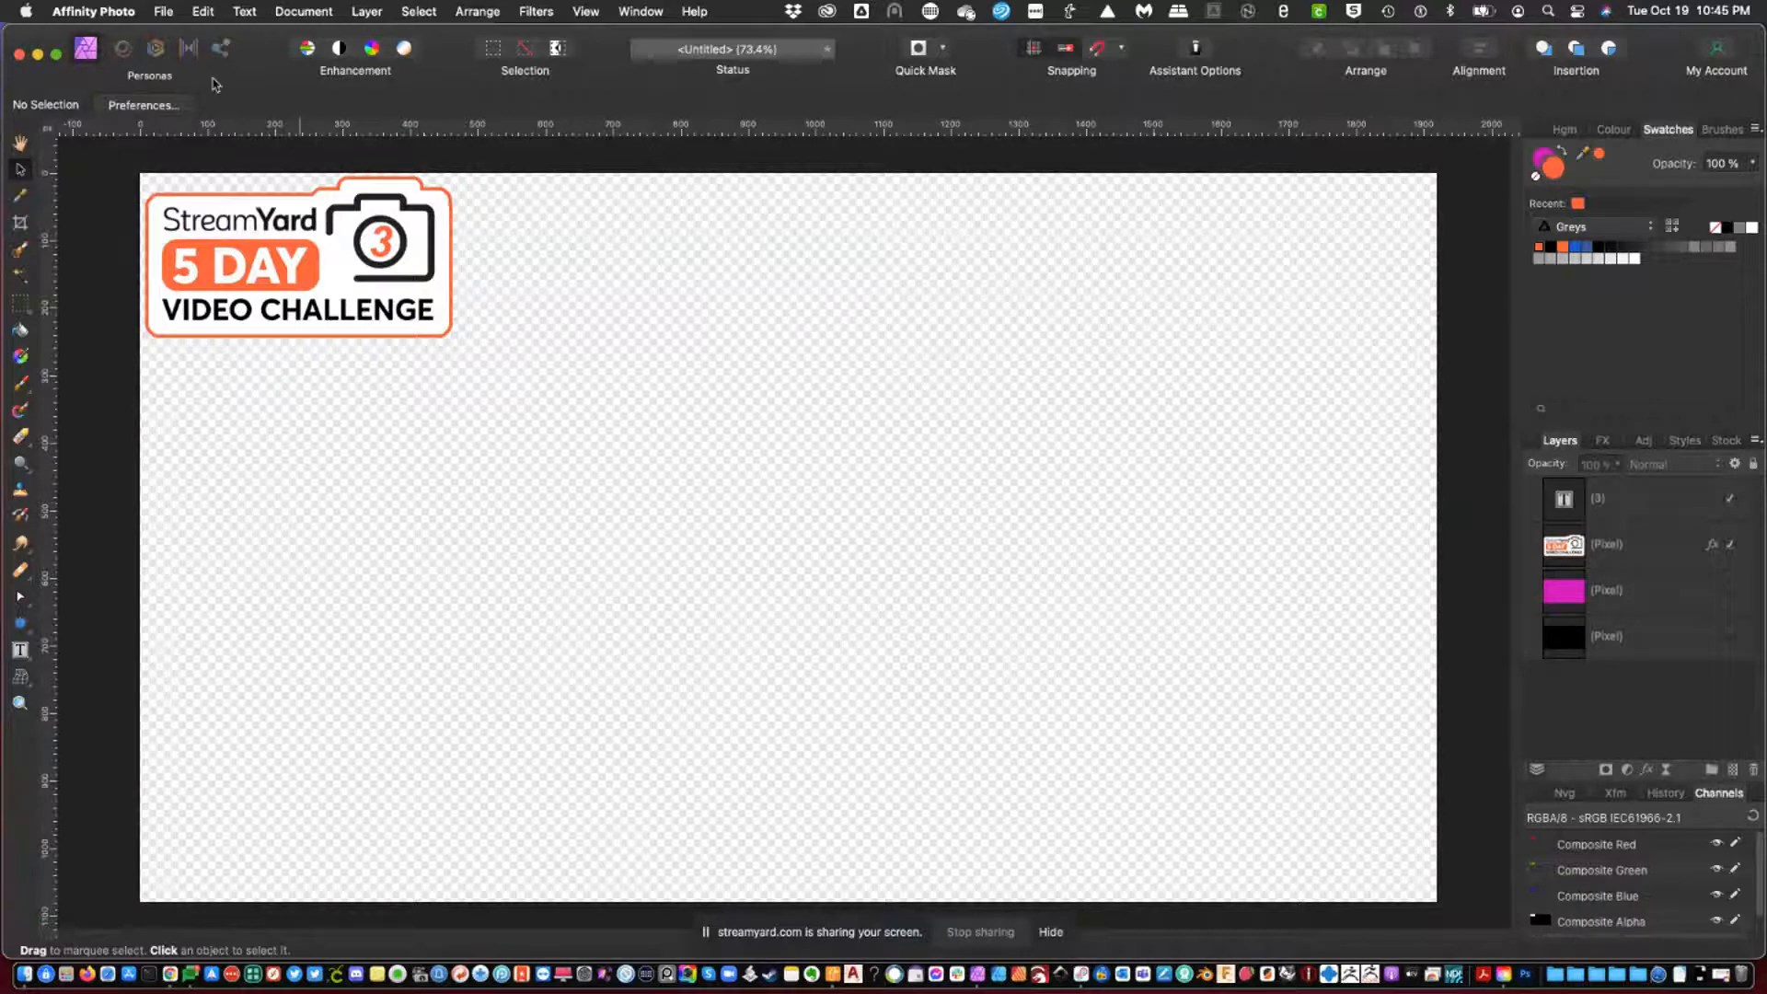
Save the editable document as Demo5 in the StreamYard 5-day challenge folder.
{"action": "left_click", "coordinate": [164, 12]}
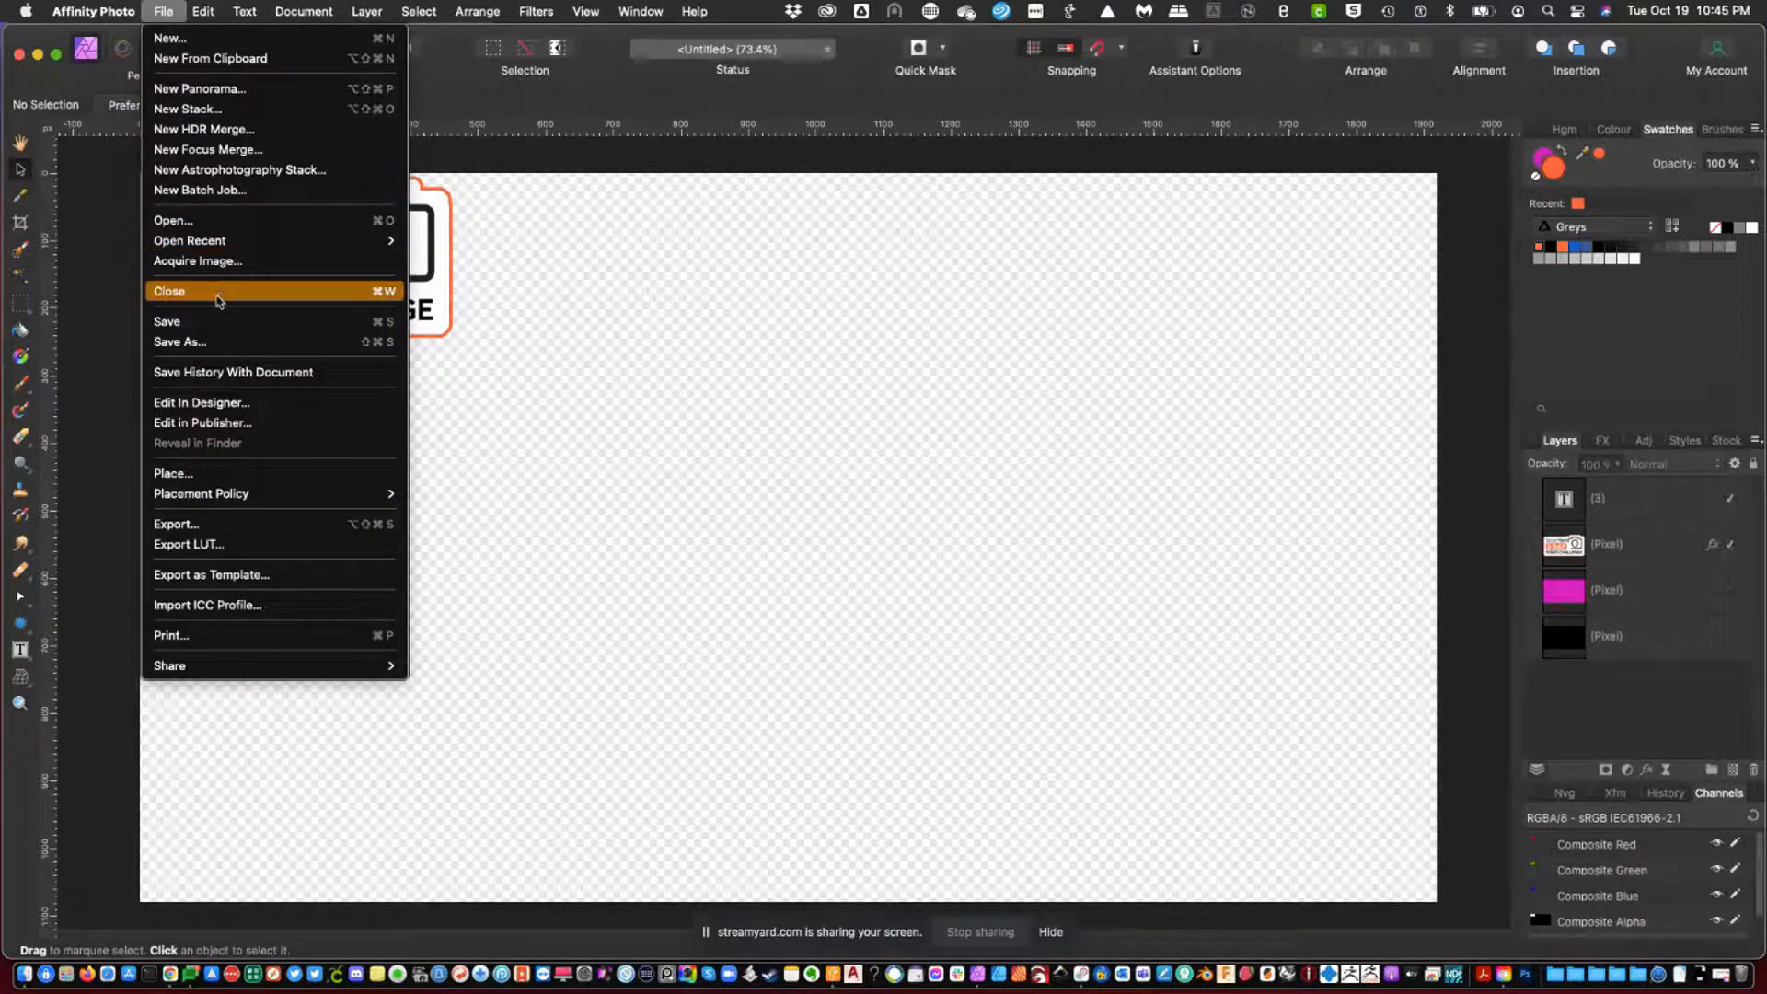
{"action": "left_click", "coordinate": [347, 322]}
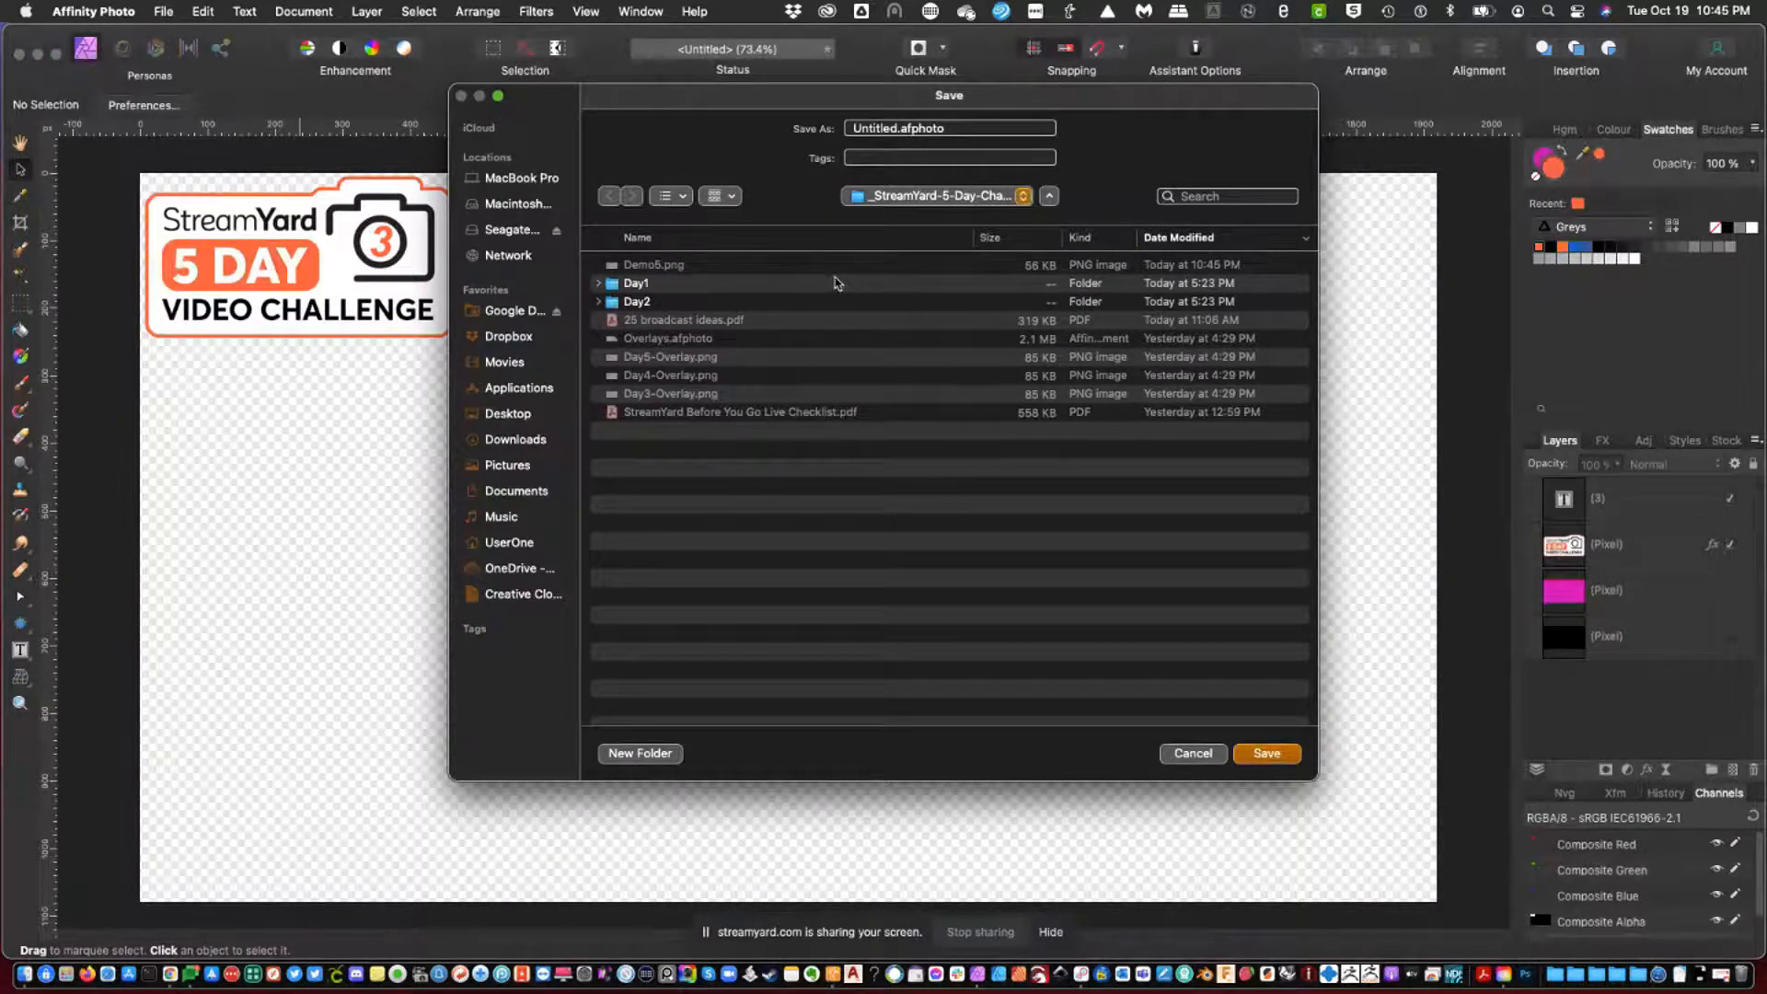
{"action": "type", "text": "Demo5"}
{"action": "left_click", "coordinate": [1259, 765]}
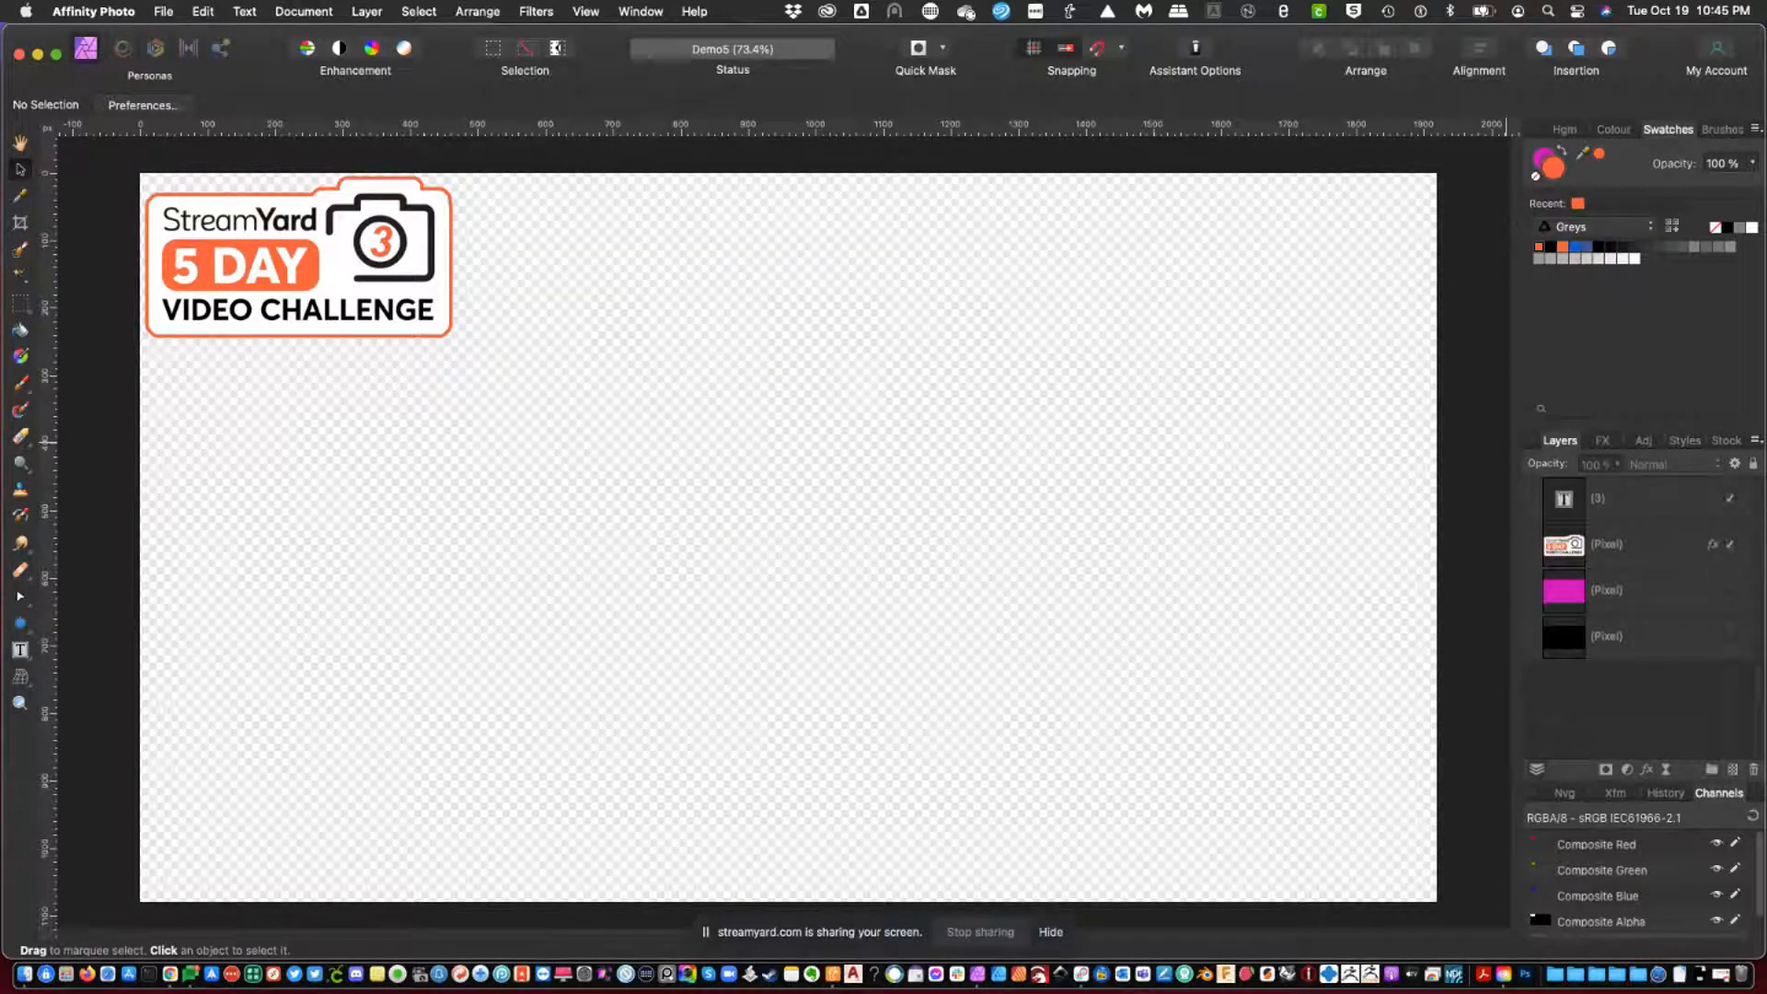
Switch to StreamYard in the browser and add Demo5.png from Dropbox's _MP/_YourLiveHelper_com/_StreamYard-5-Day-Challenge folder as a new overlay.
{"action": "key", "text": "super+Tab"}
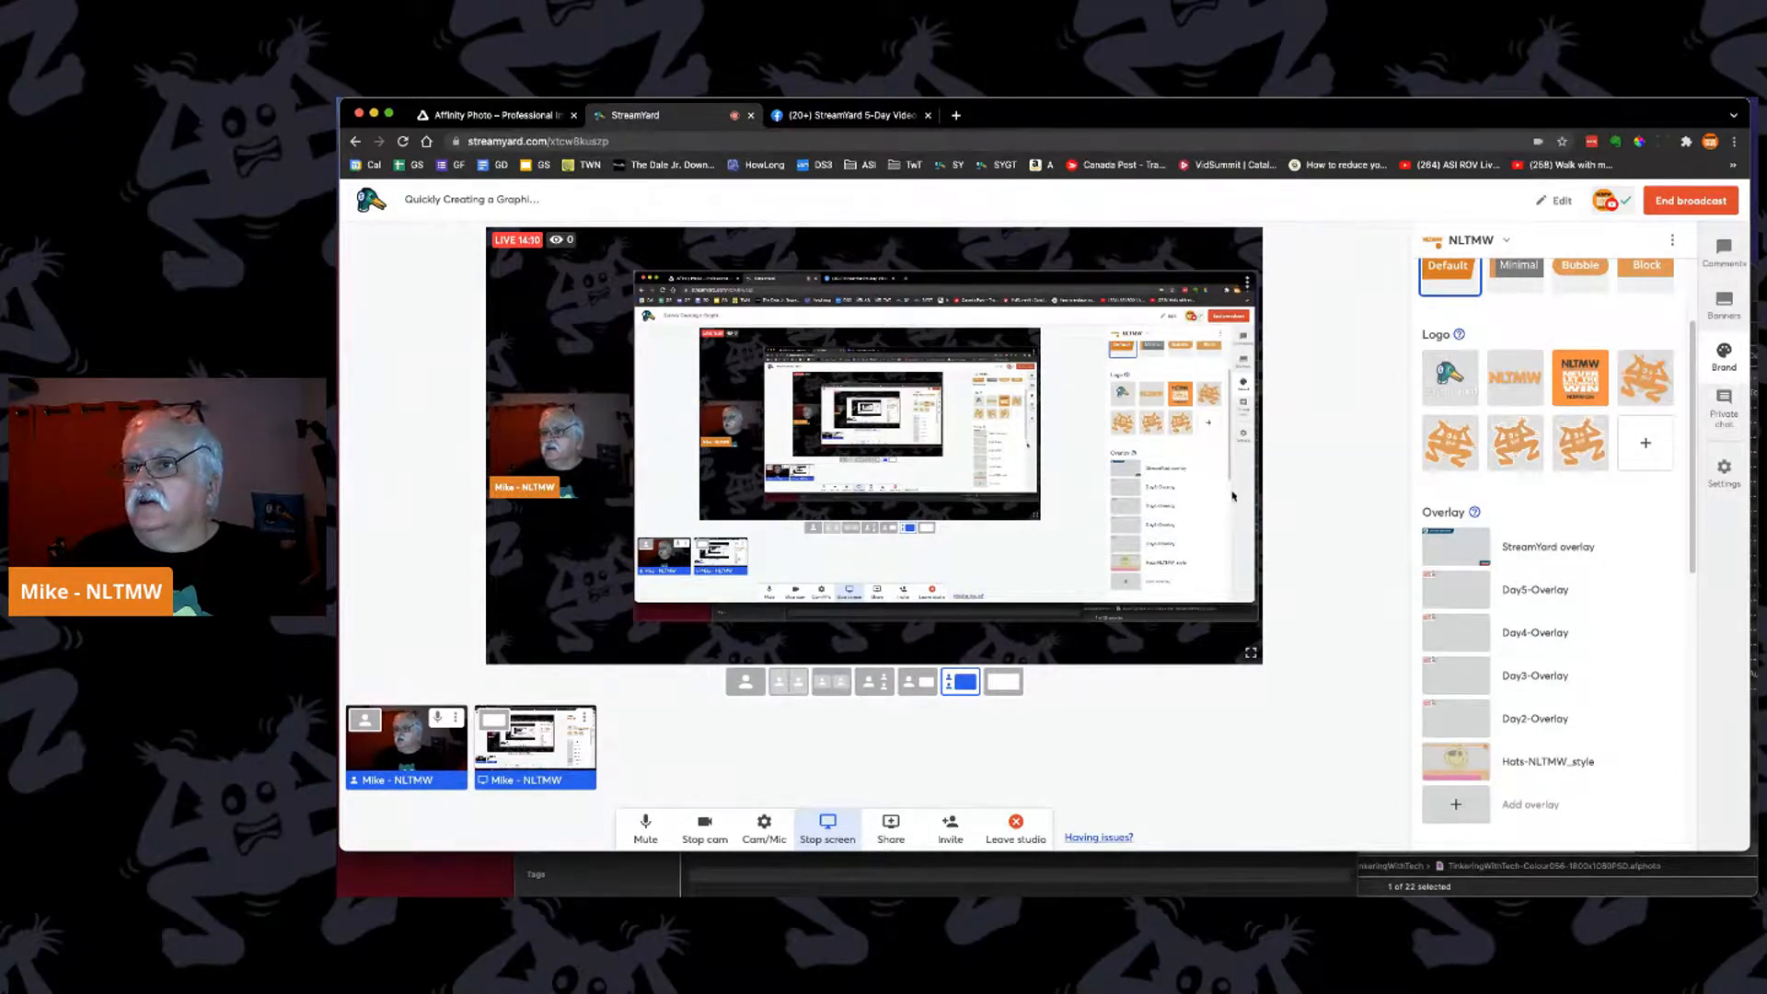
{"action": "left_click_drag", "start_coordinate": [1693, 518], "coordinate": [1694, 611]}
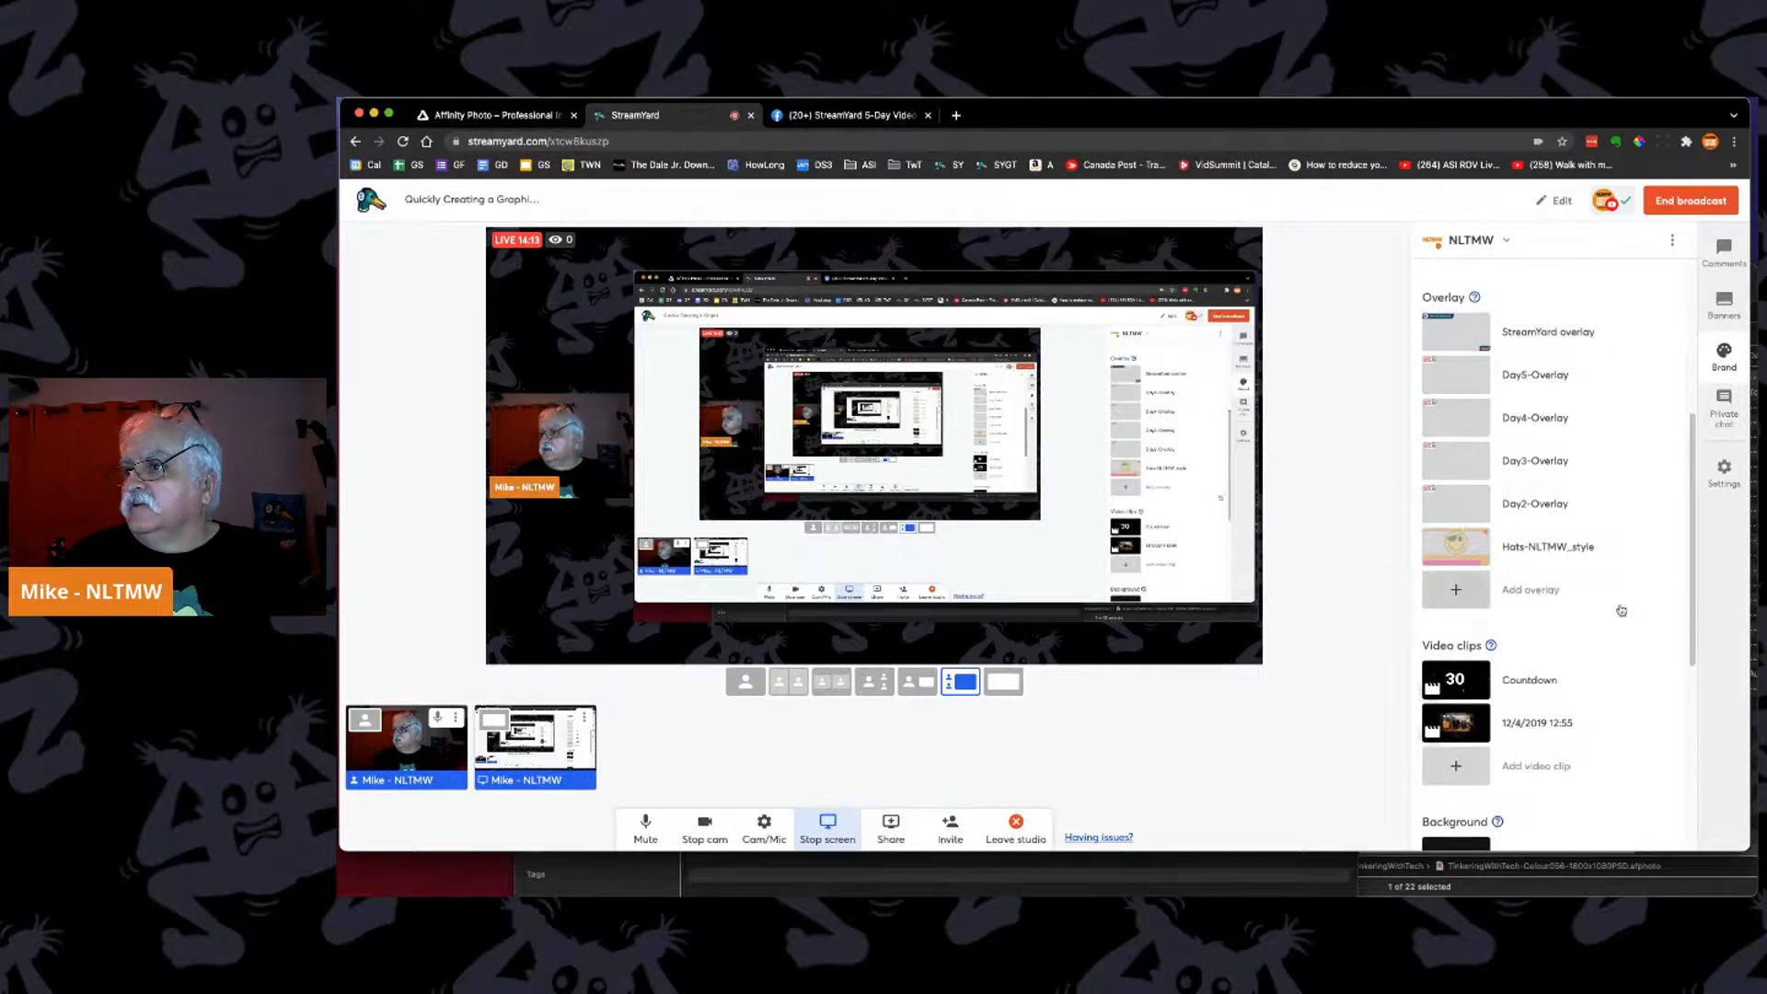
{"action": "left_click", "coordinate": [1464, 591]}
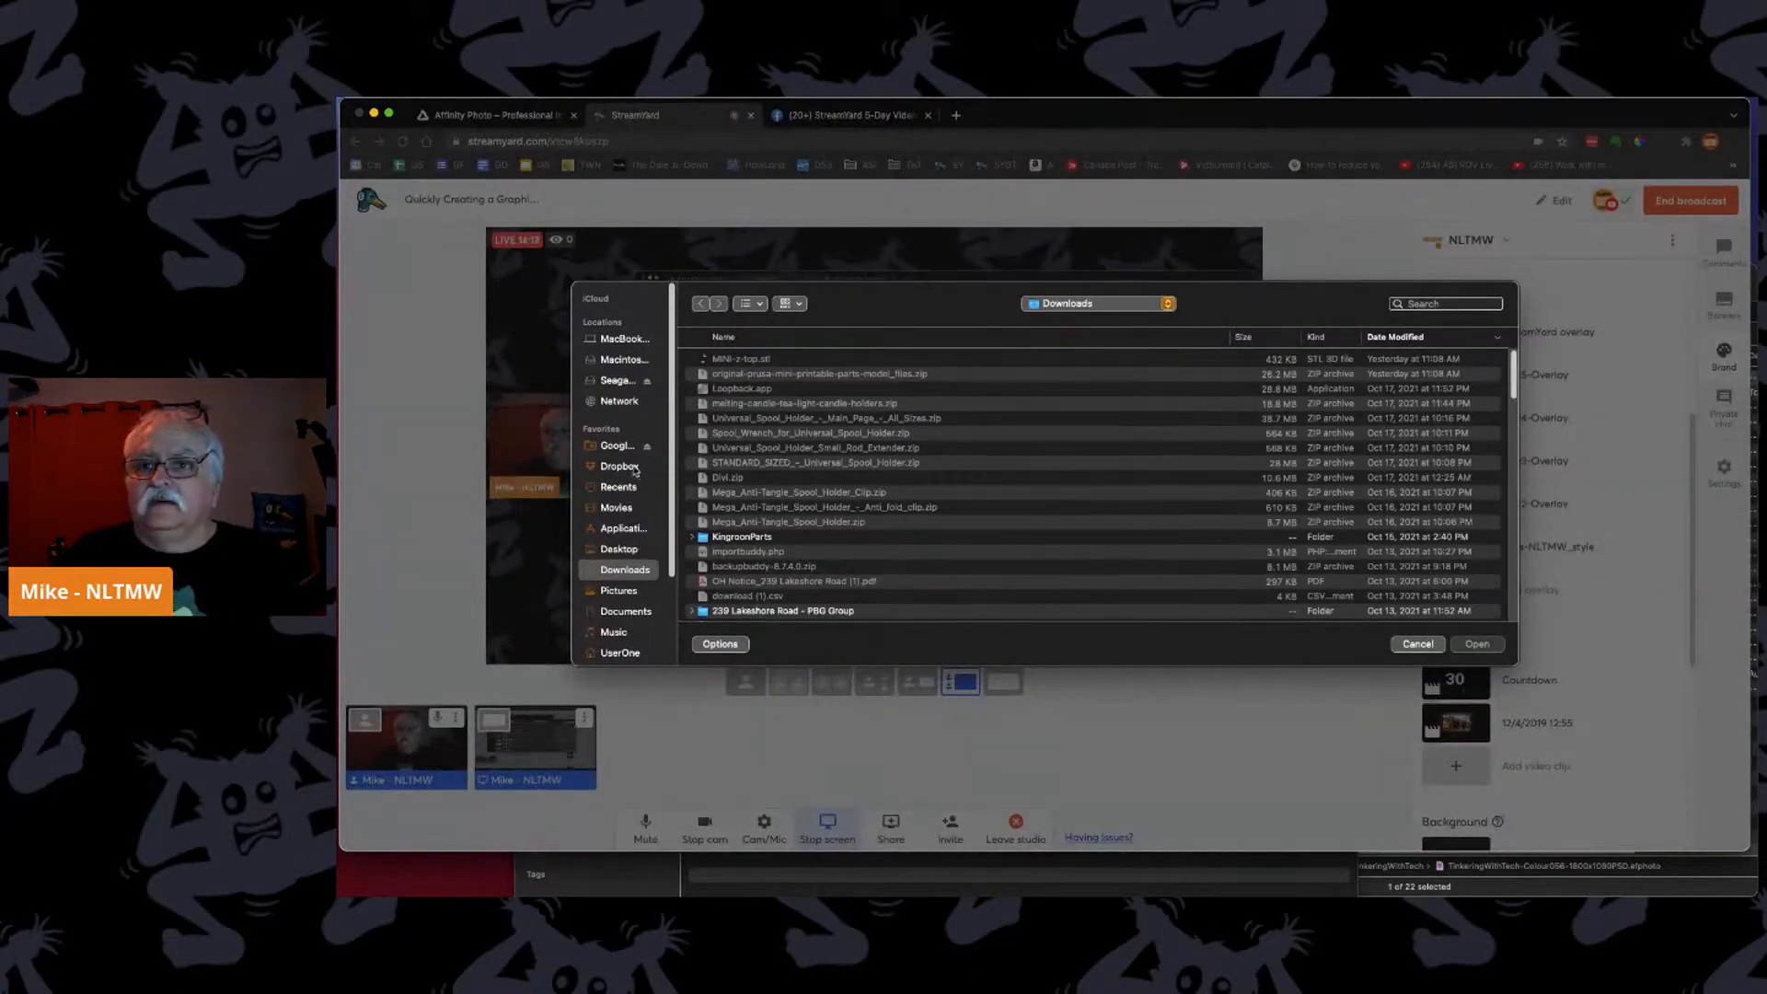
{"action": "left_click", "coordinate": [635, 472]}
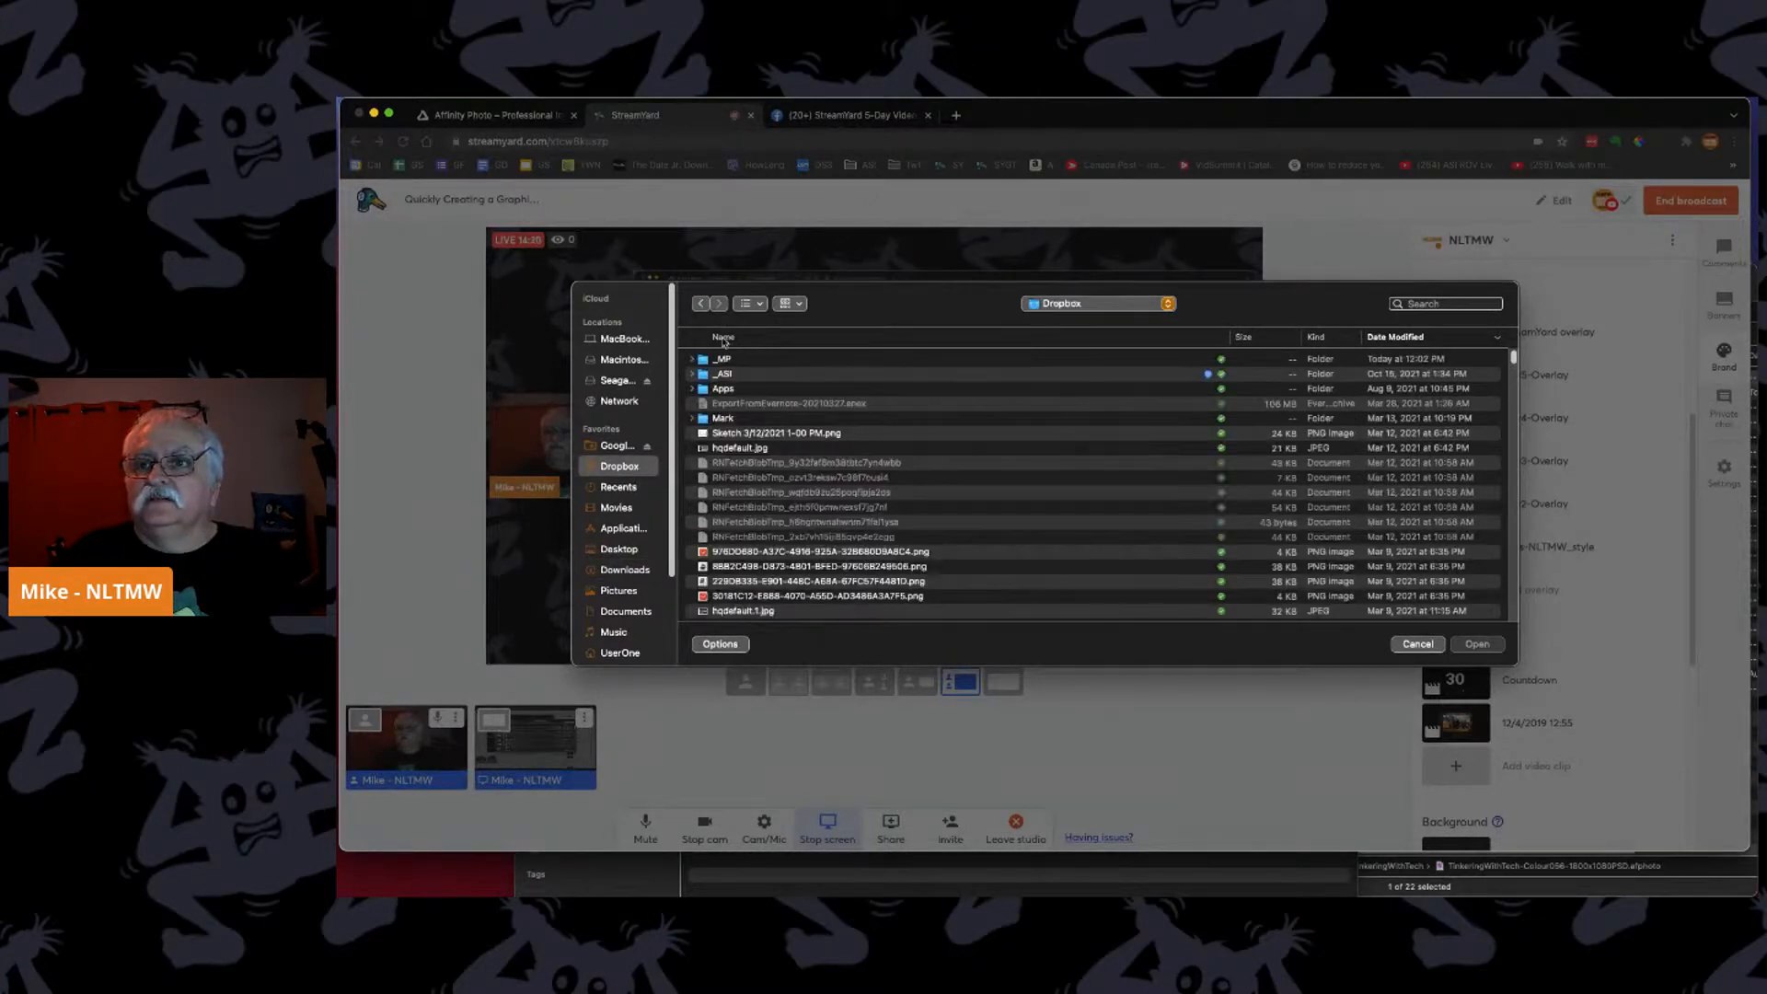
{"action": "left_click", "coordinate": [728, 360]}
{"action": "double_click", "coordinate": [733, 363]}
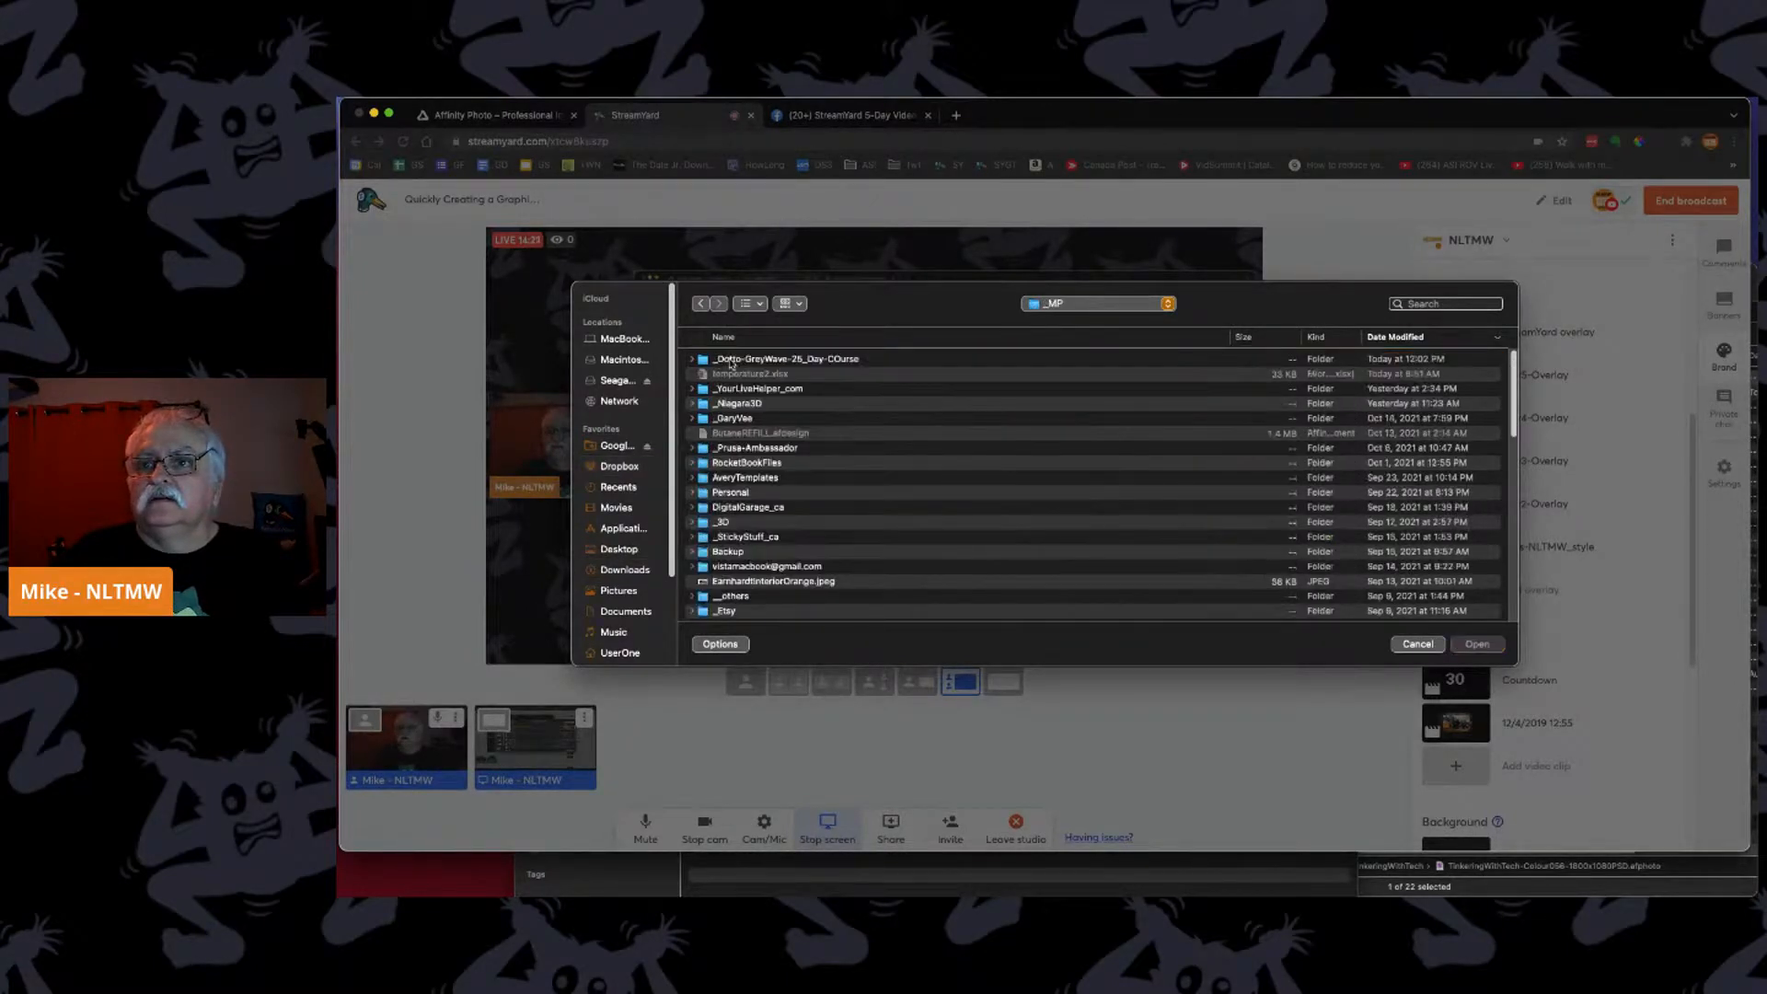
{"action": "double_click", "coordinate": [742, 390]}
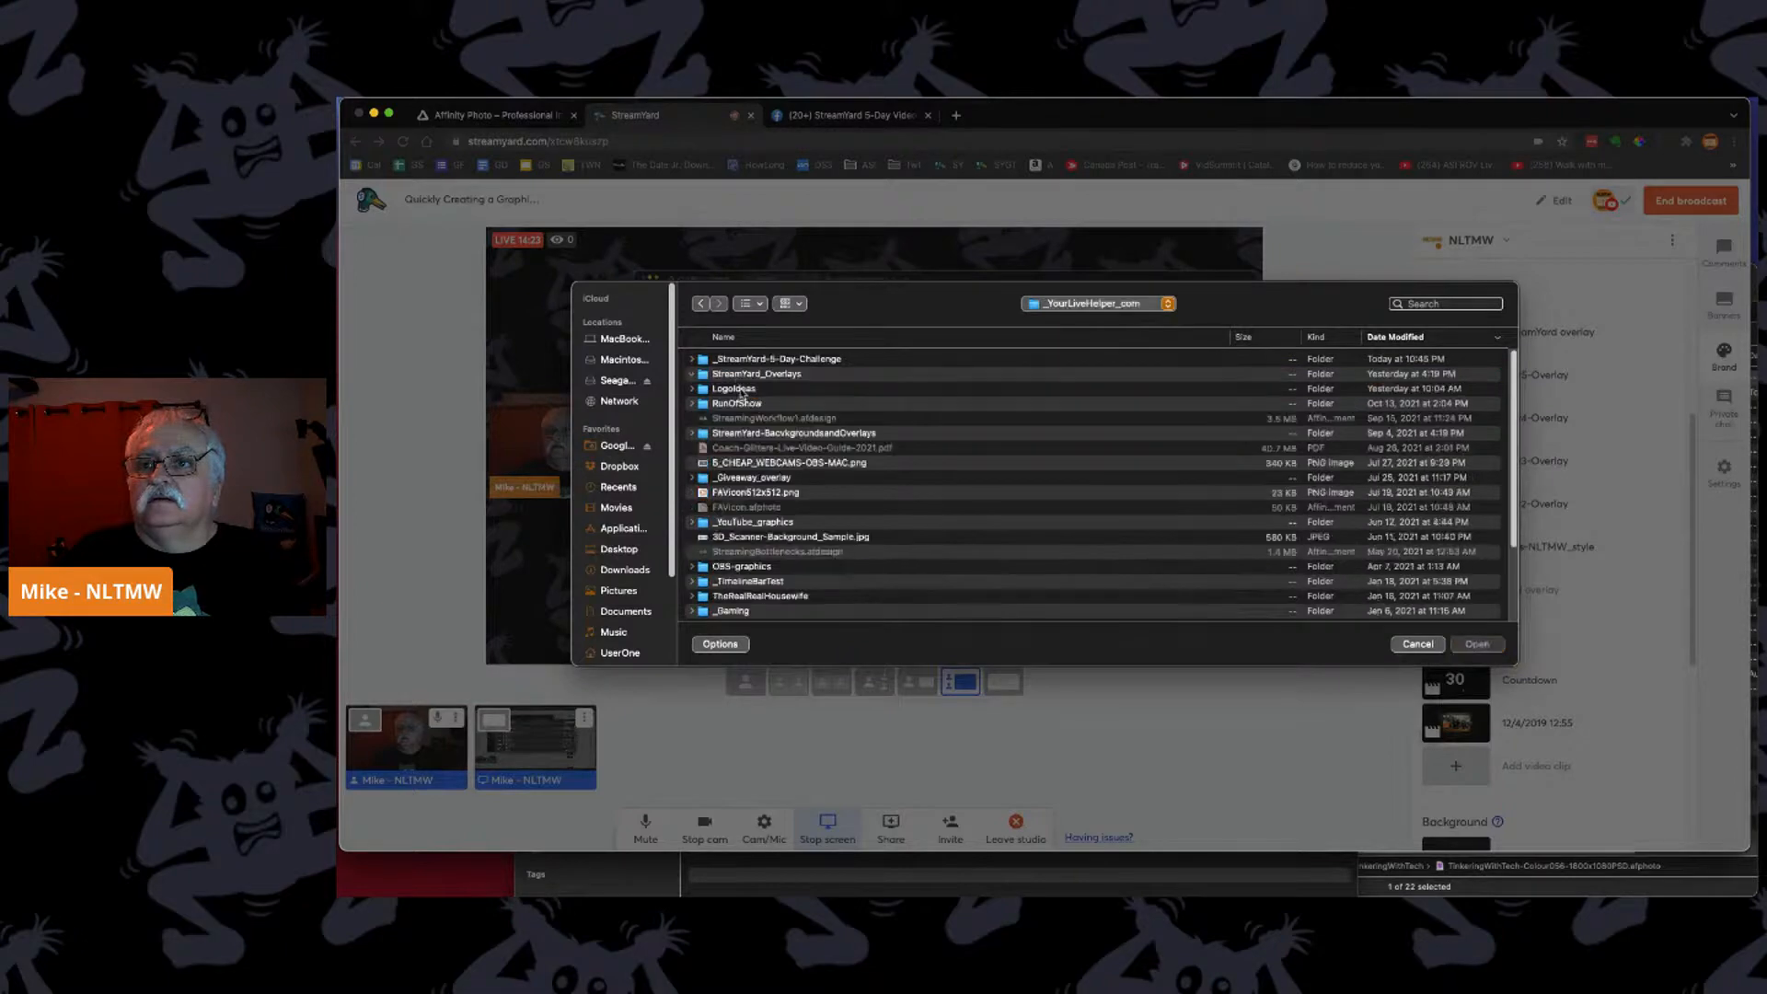
{"action": "left_click", "coordinate": [738, 360]}
{"action": "double_click", "coordinate": [739, 361]}
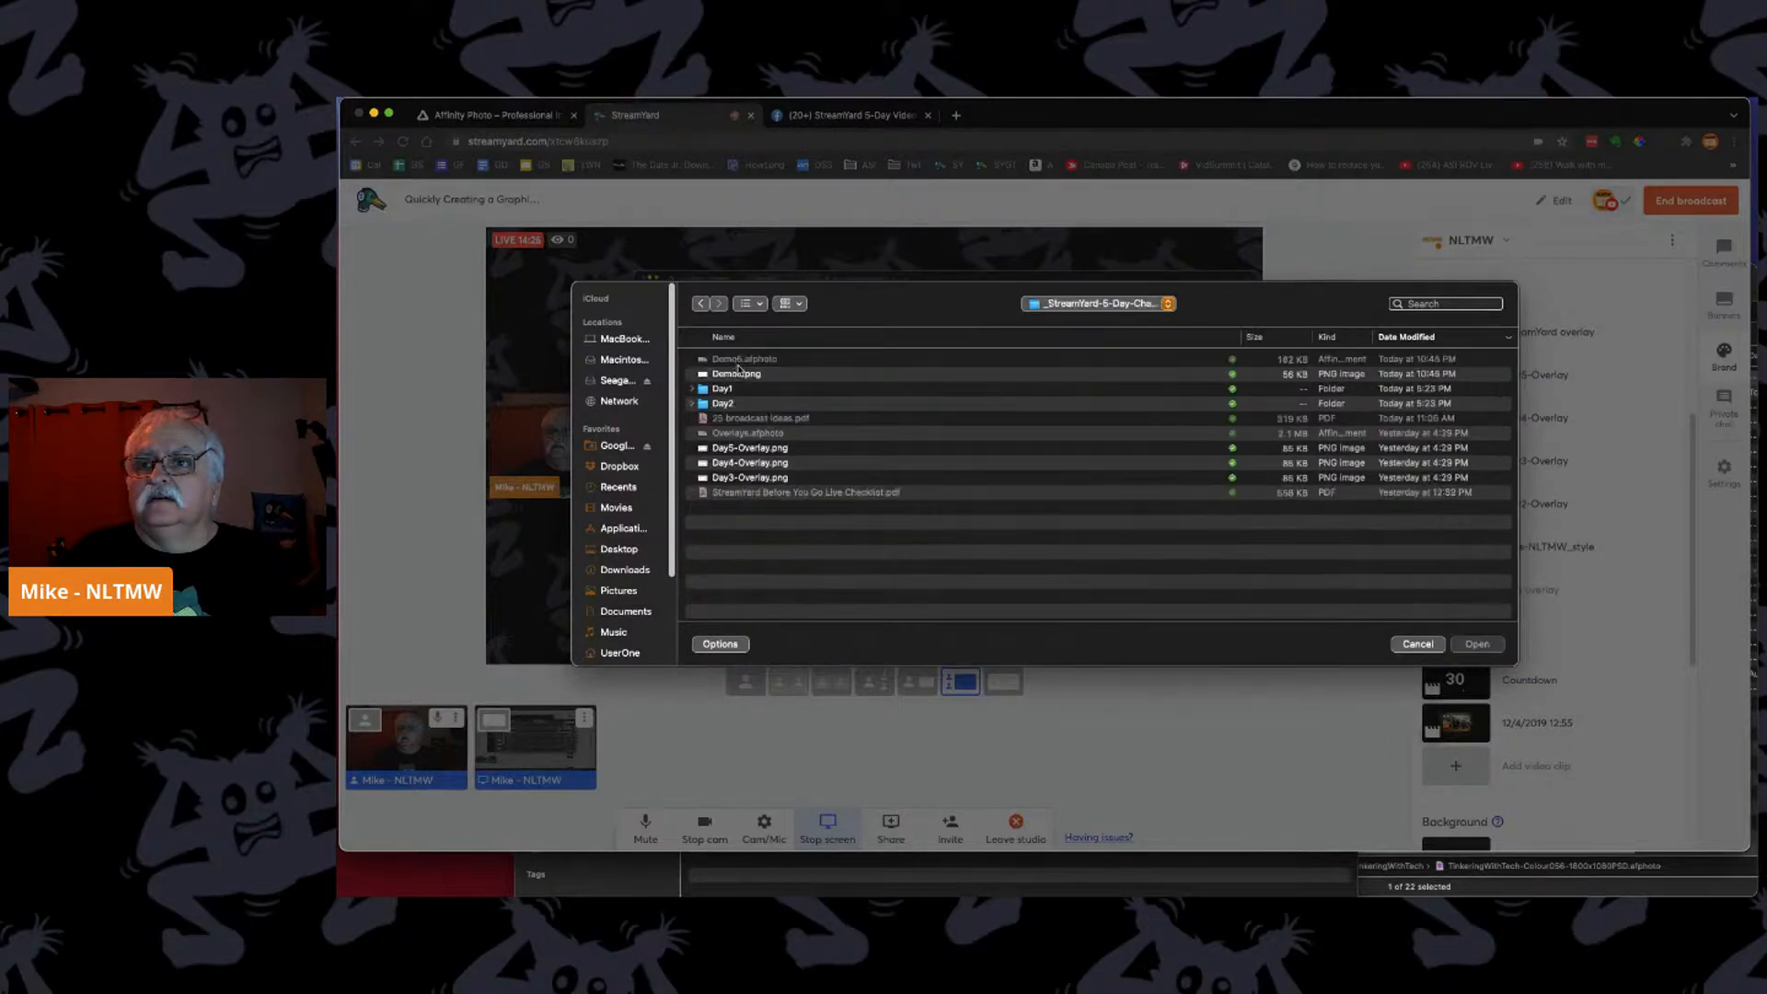
{"action": "double_click", "coordinate": [735, 374]}
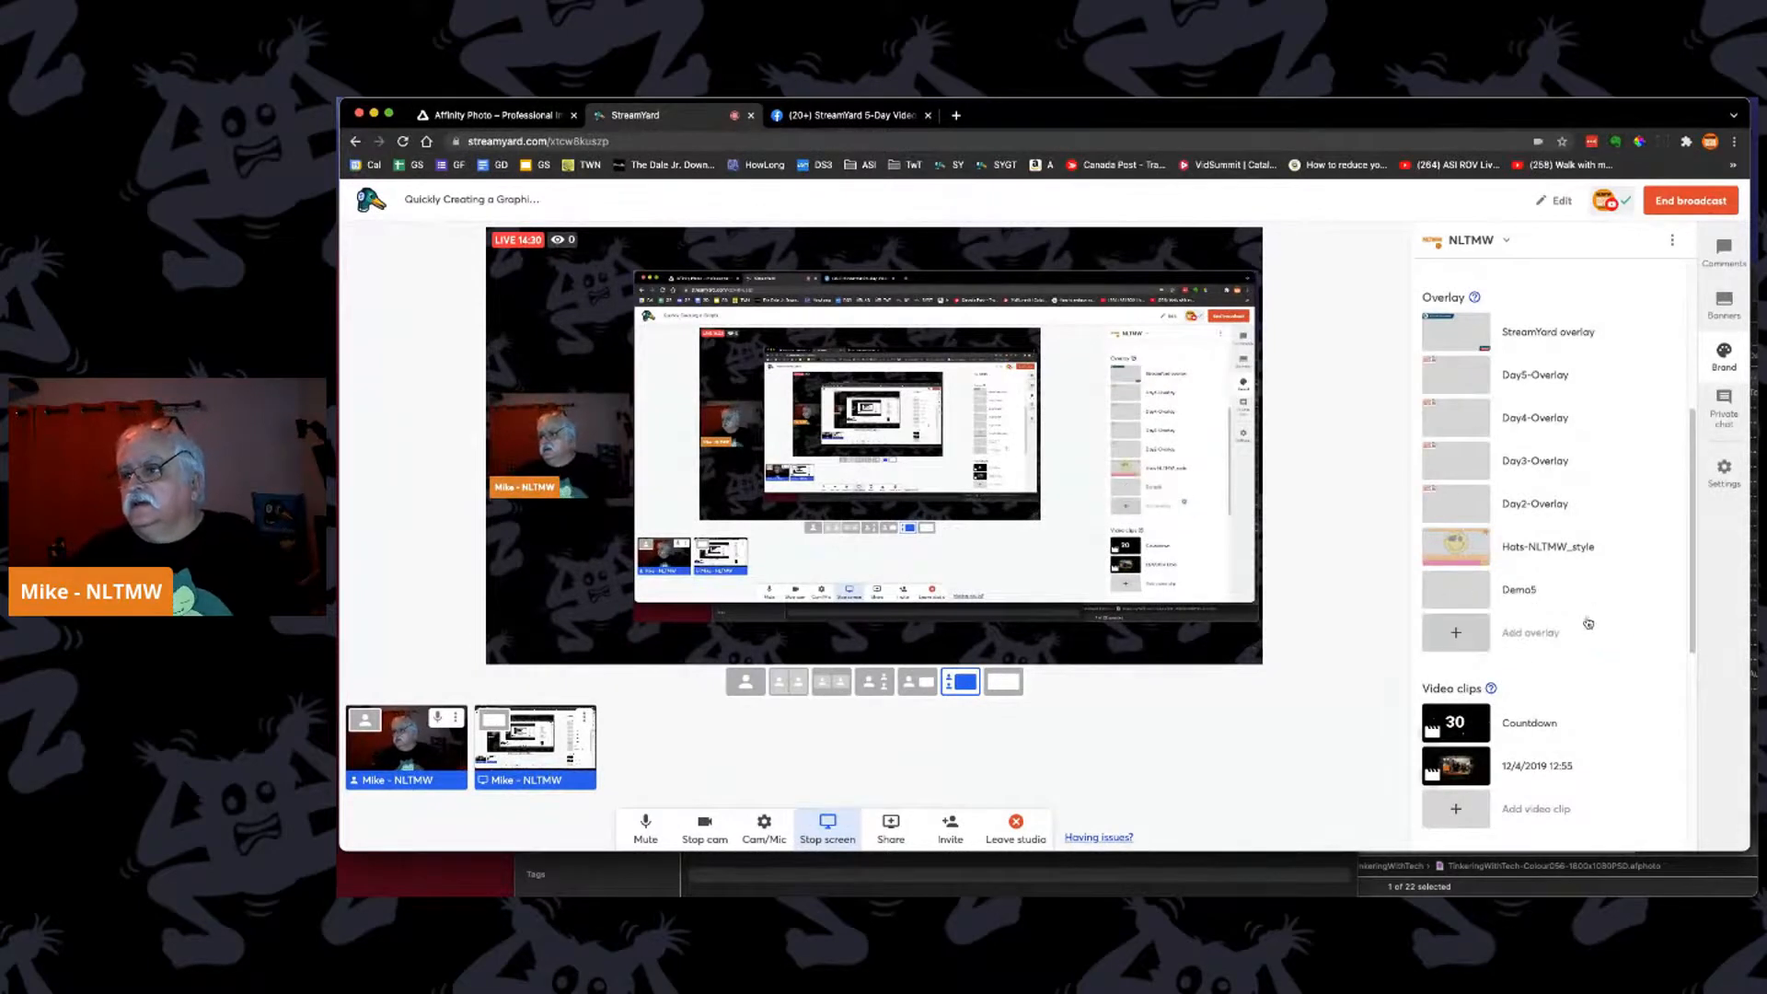
Show the Demo5 overlay on the live broadcast and take the shared screen off the stage, leaving only the camera.
{"action": "mouse_move", "coordinate": [1537, 598]}
{"action": "left_click", "coordinate": [1535, 594]}
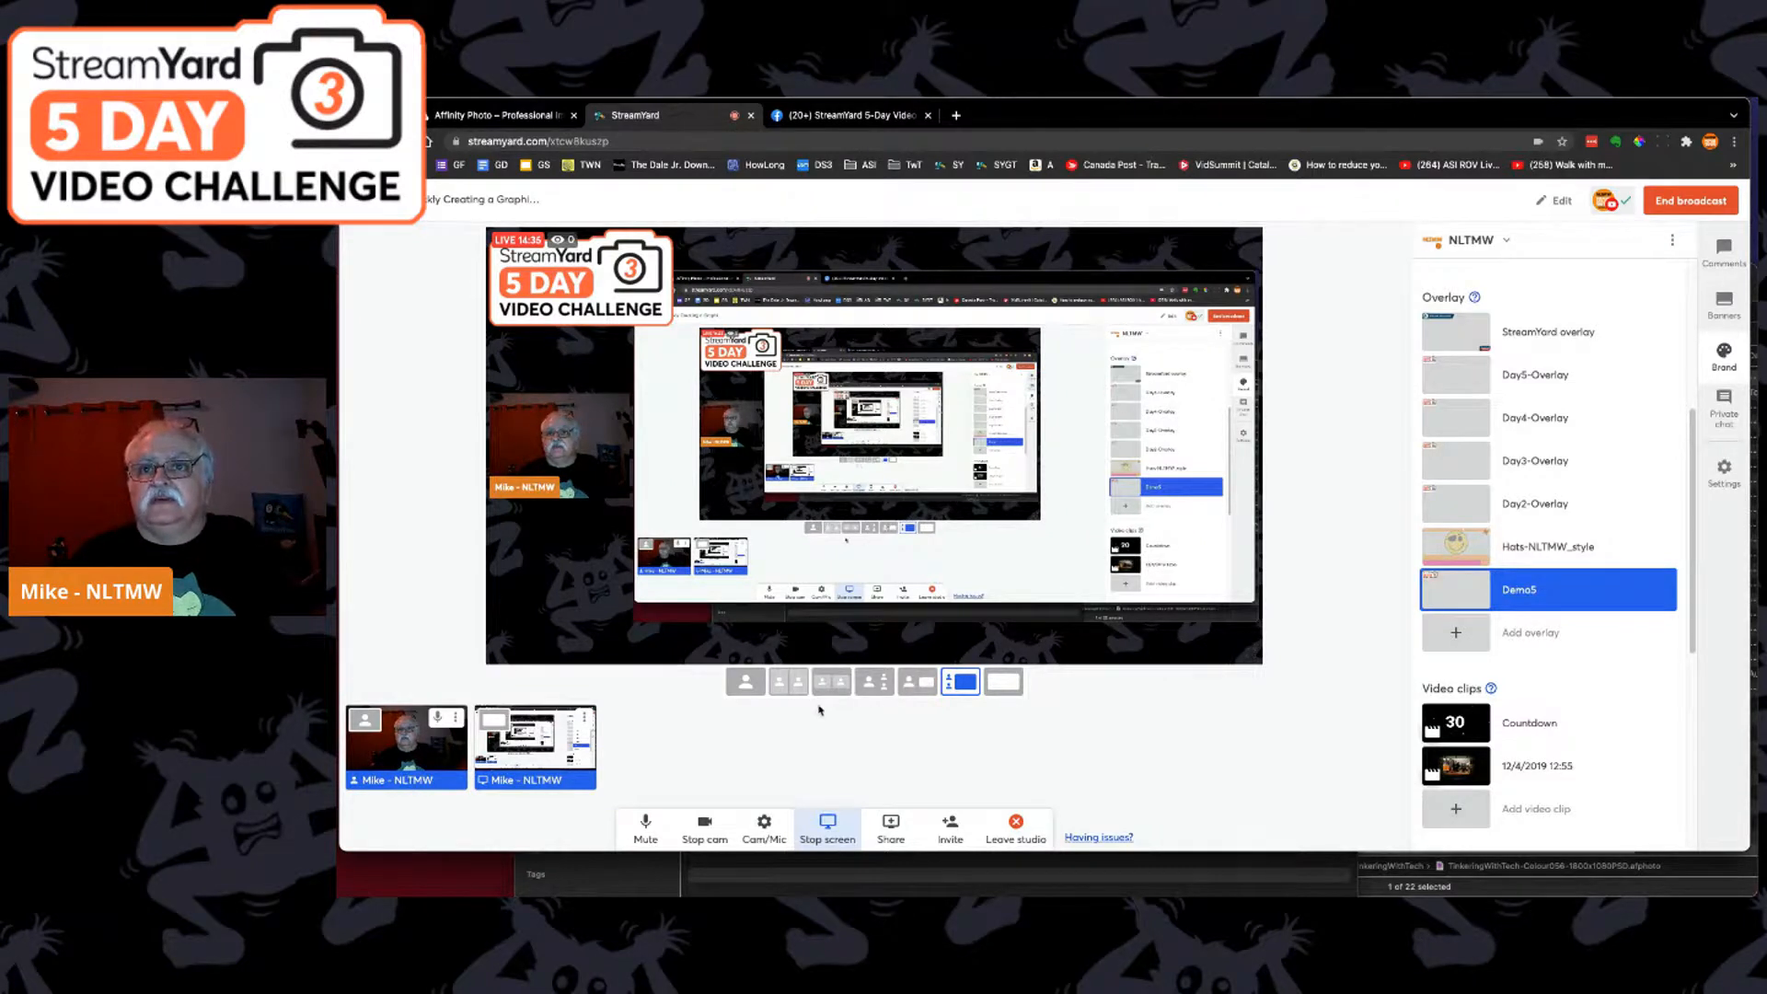
{"action": "mouse_move", "coordinate": [496, 763]}
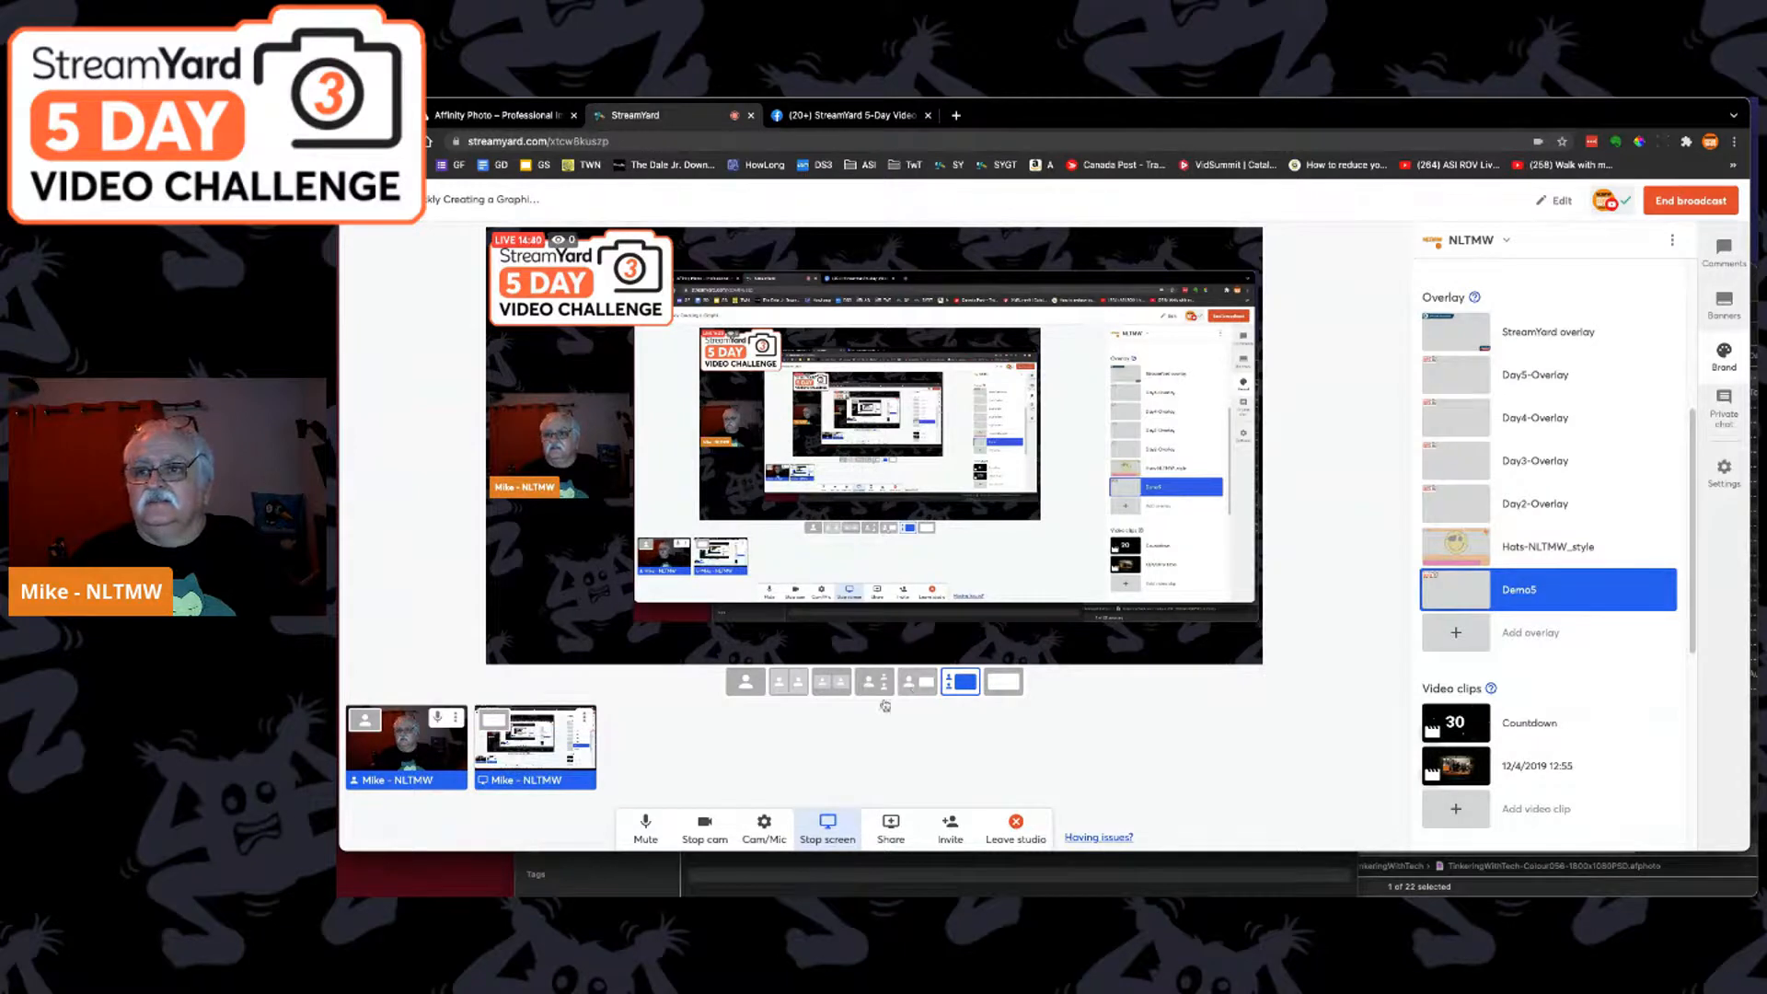
{"action": "left_click", "coordinate": [564, 748]}
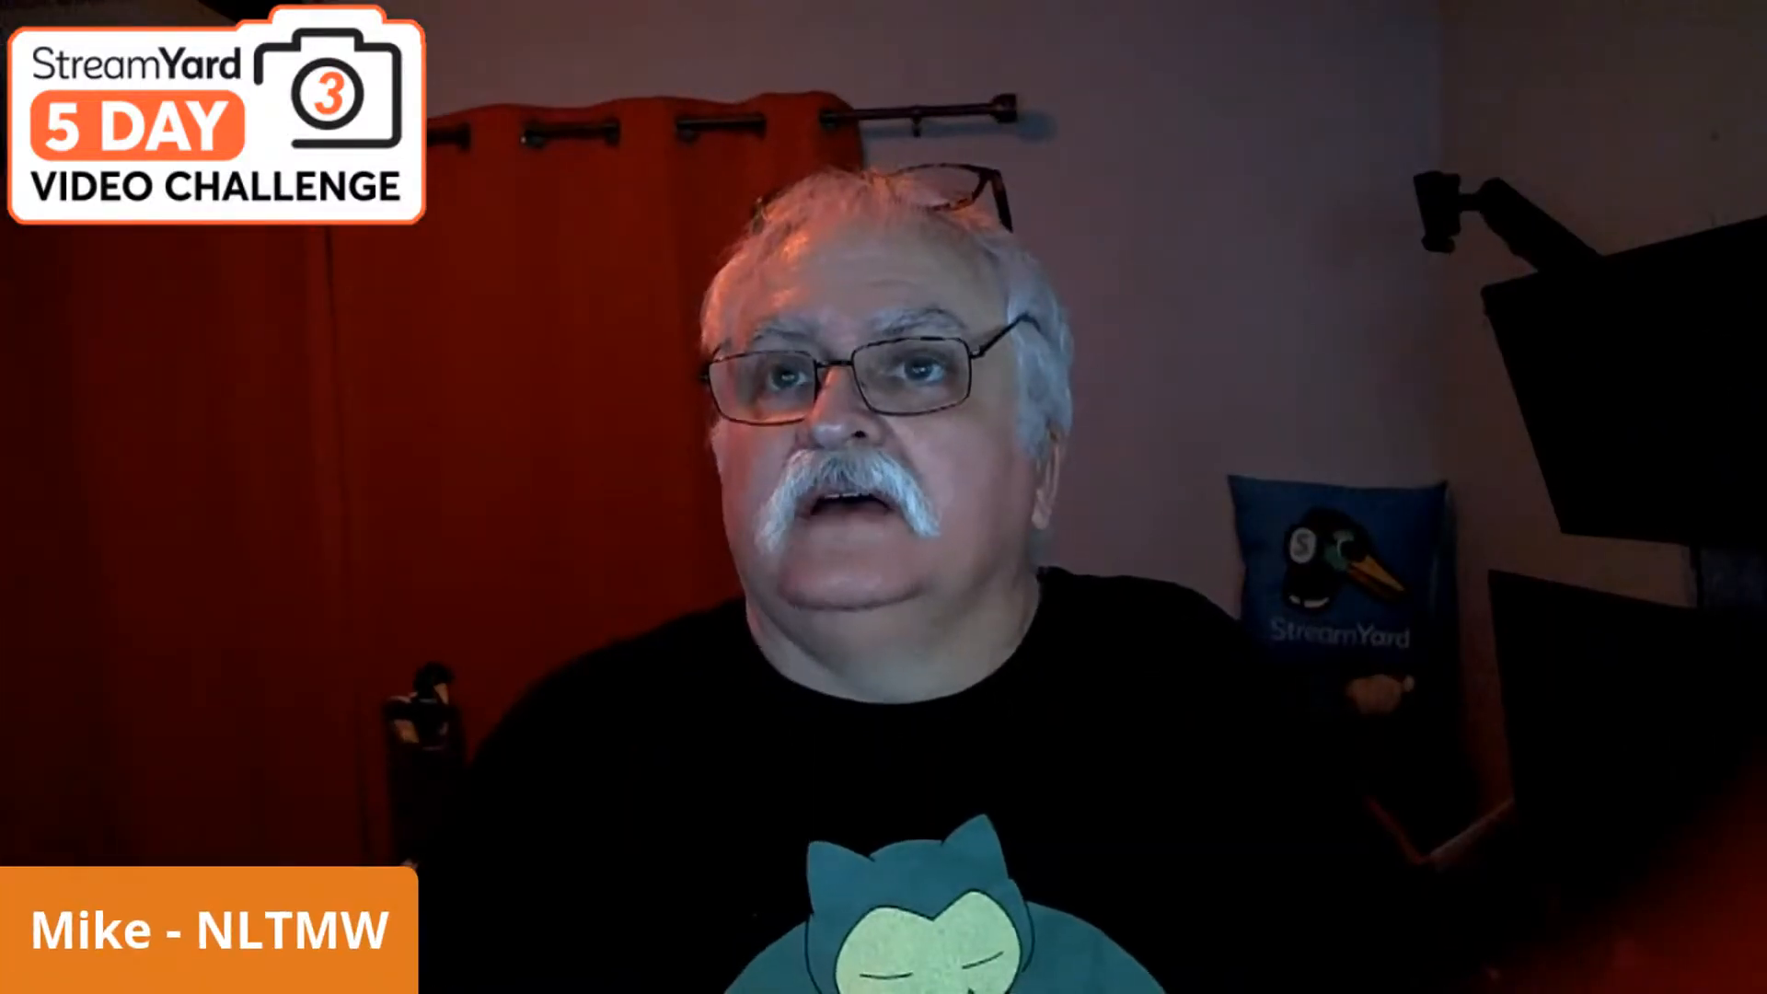